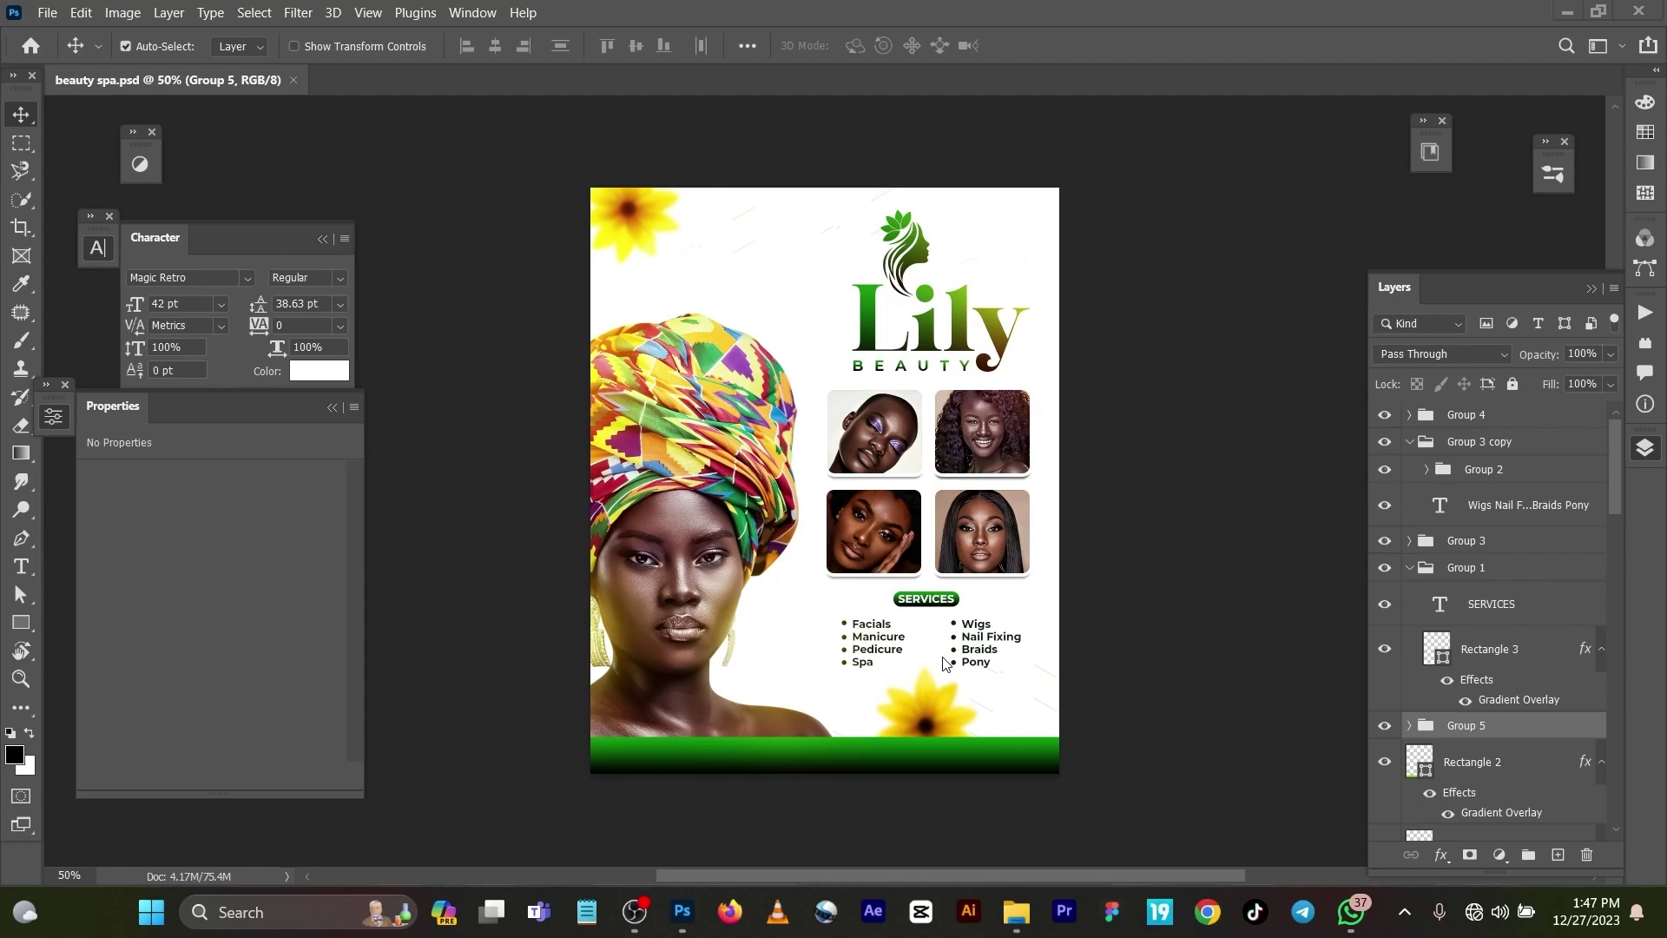
Step: Create a blank 1080 x 1350 px, 300 ppi document from the recent preset, then return to the flyer
{"action": "scroll", "coordinate": [826, 622], "scroll_direction": "up", "scroll_amount": 2}
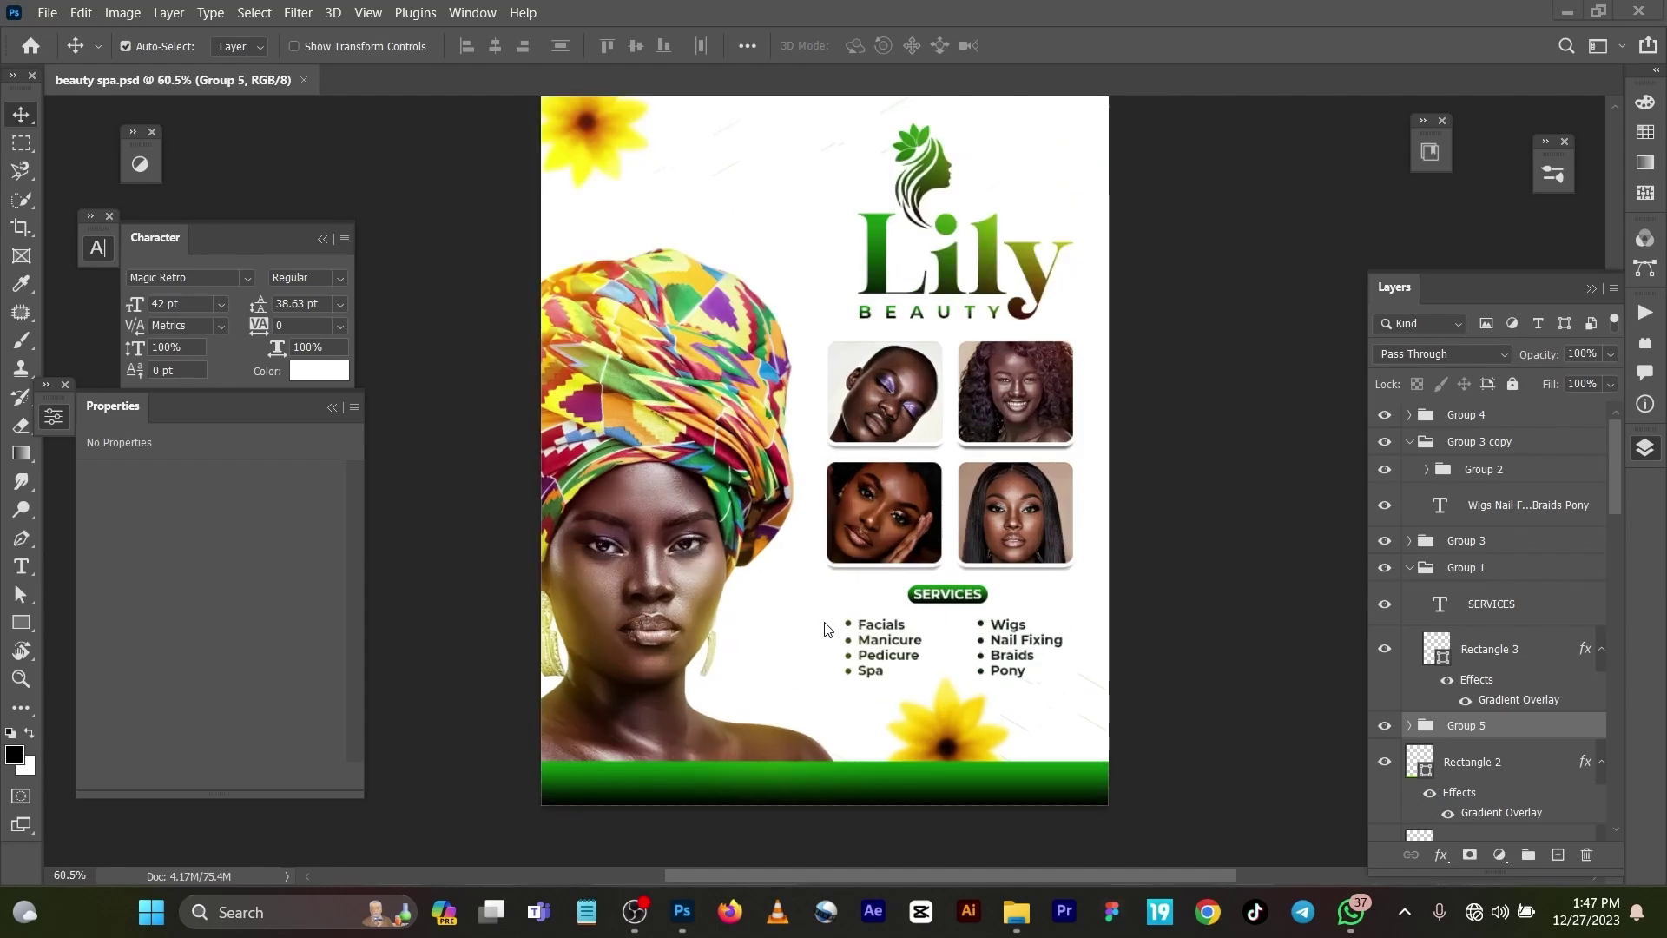
{"action": "scroll", "coordinate": [826, 627], "scroll_direction": "up", "scroll_amount": 2}
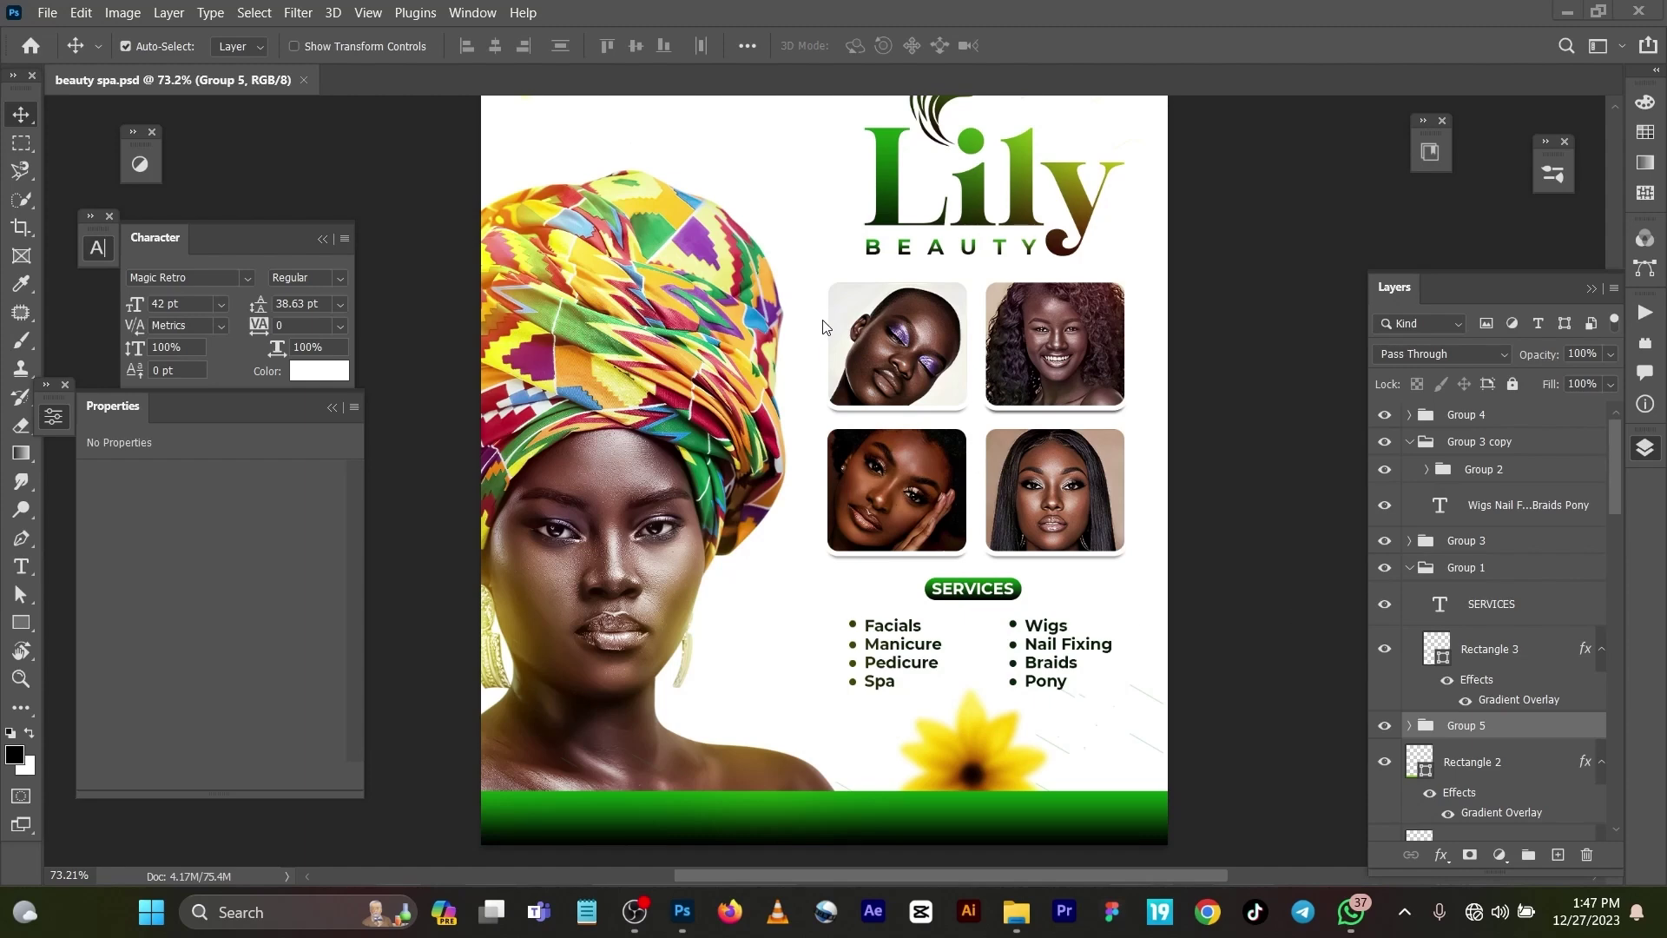
{"action": "scroll", "coordinate": [826, 324], "scroll_direction": "down", "scroll_amount": 3}
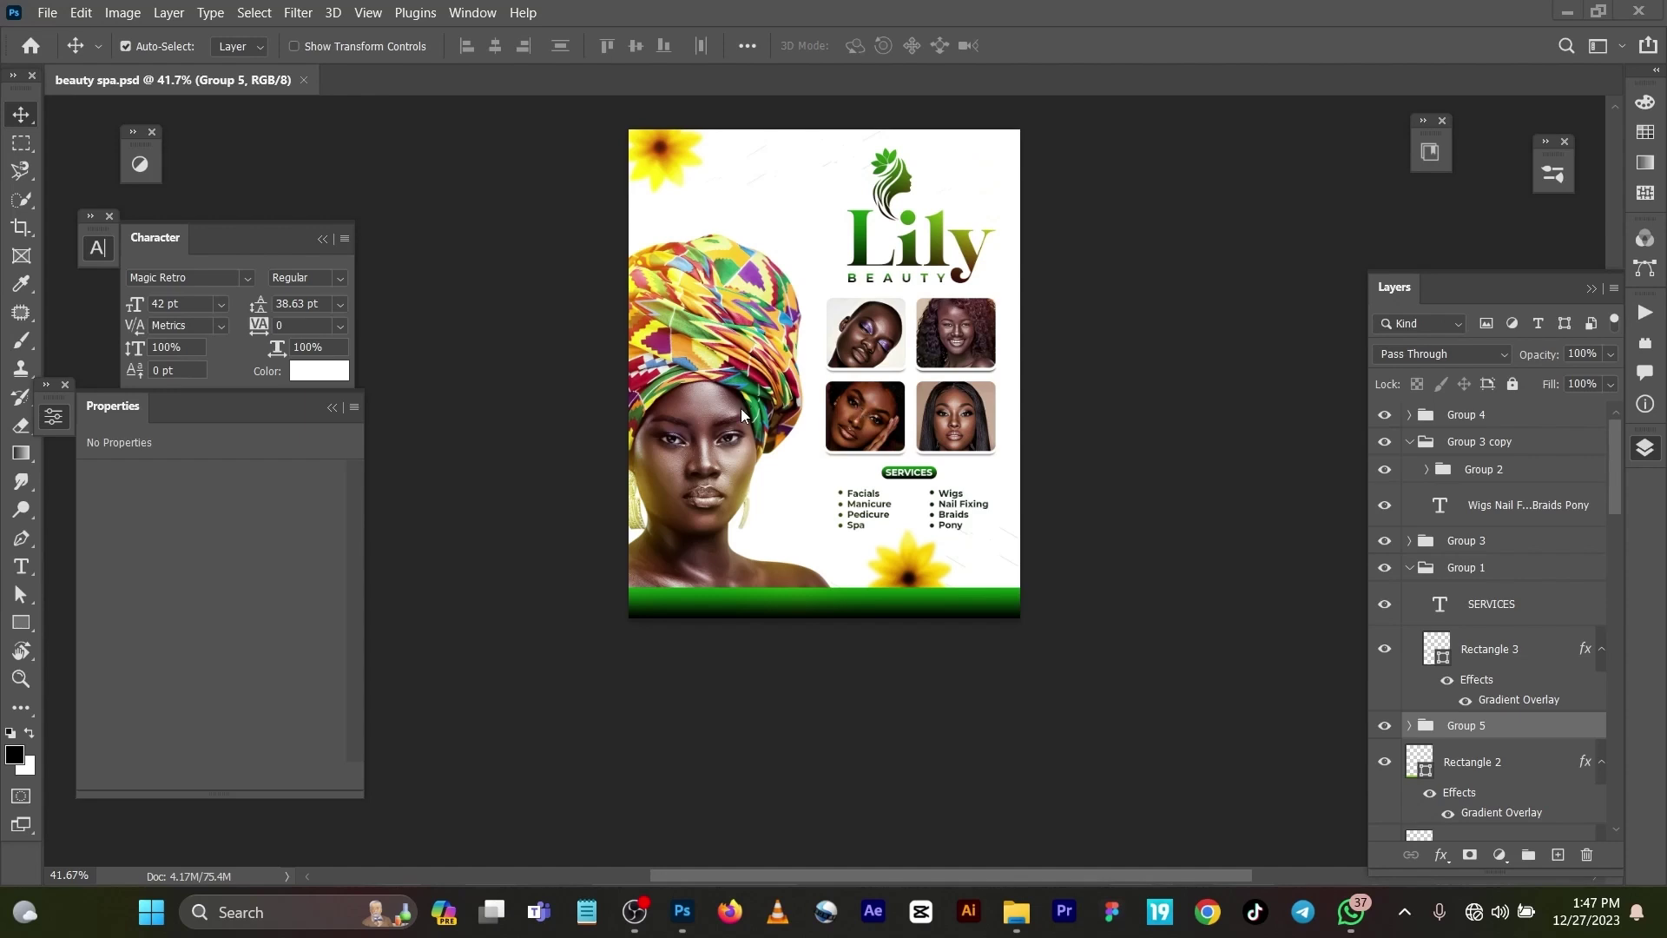
{"action": "scroll", "coordinate": [741, 408], "scroll_direction": "down", "scroll_amount": 3}
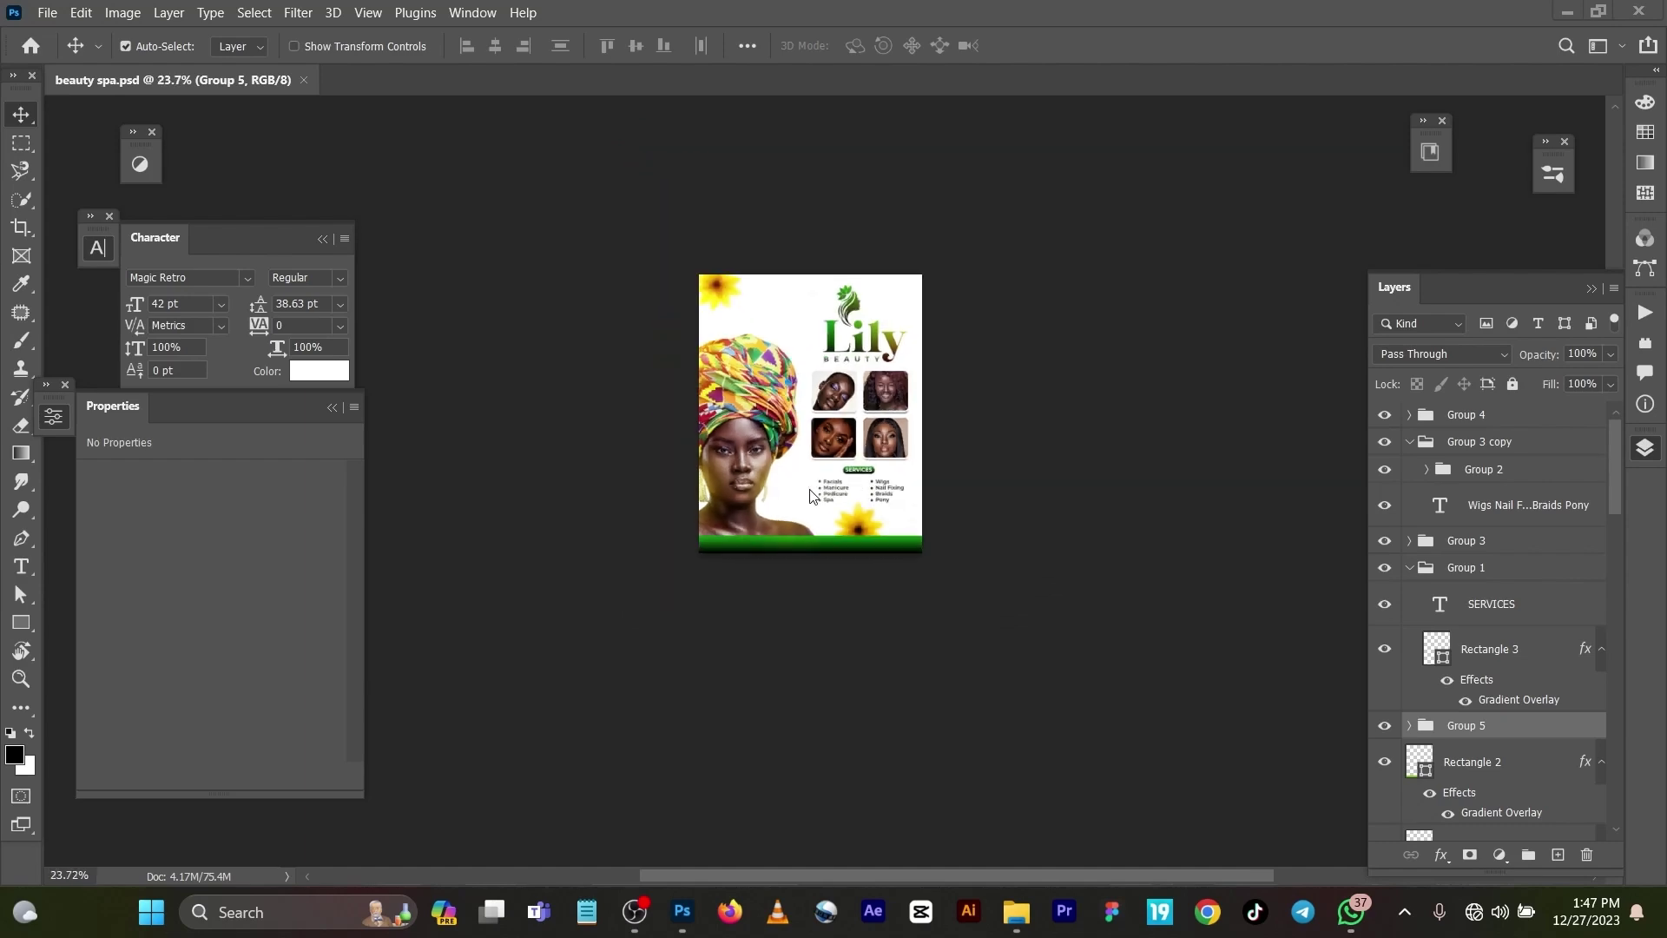
{"action": "left_click", "coordinate": [48, 12]}
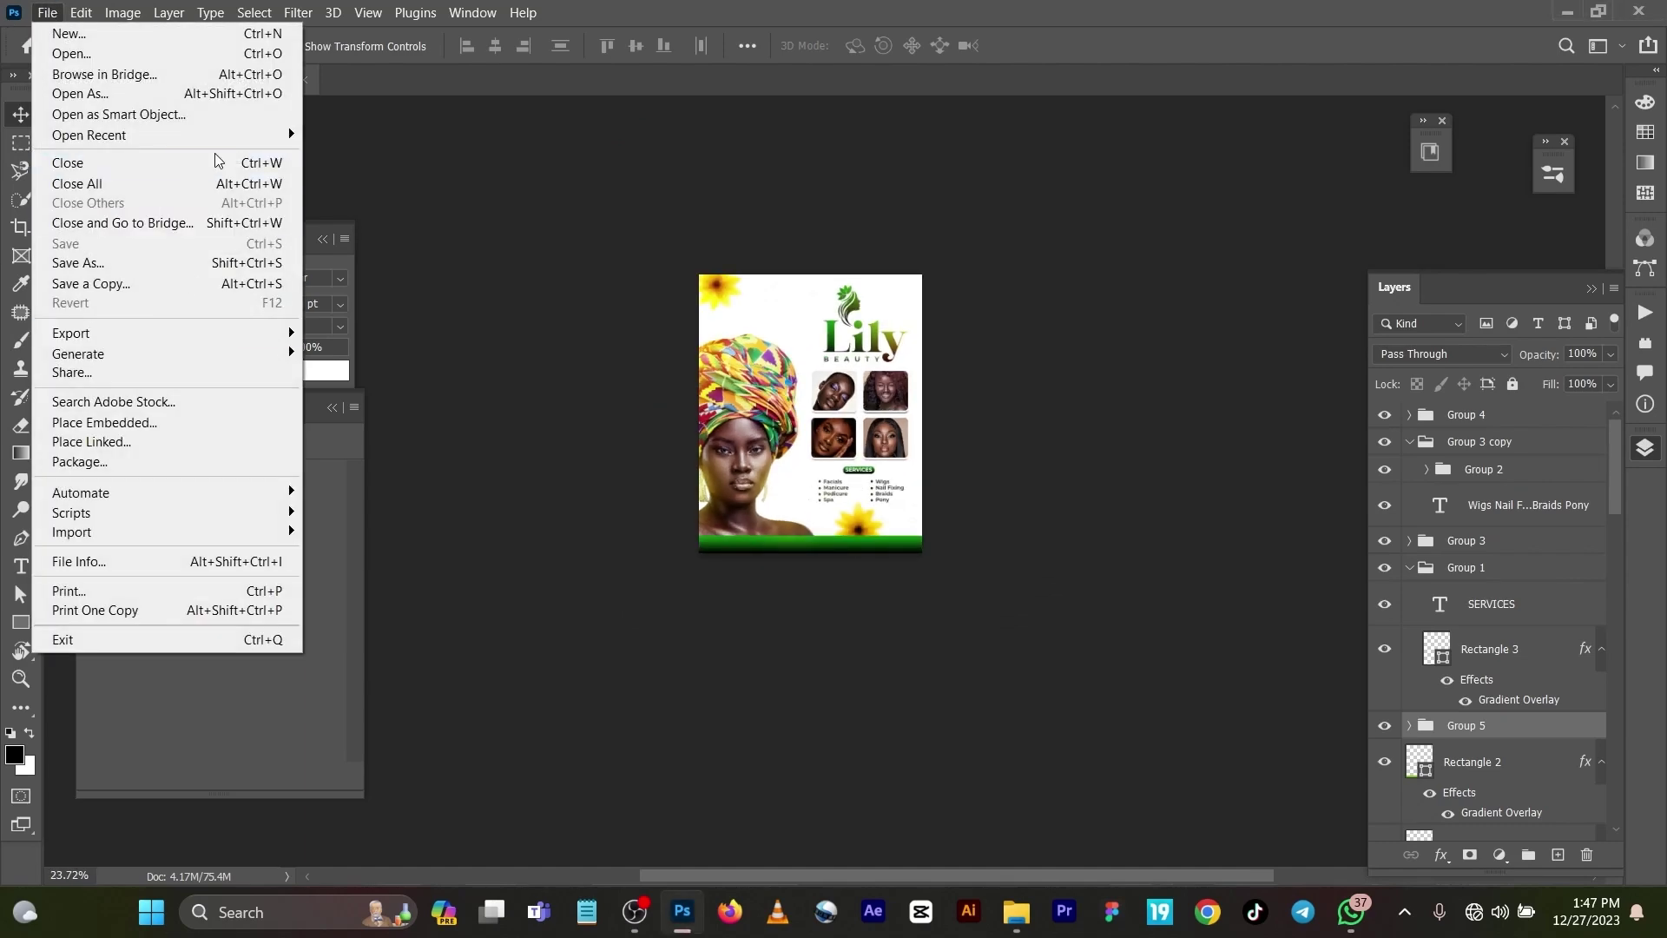
{"action": "mouse_move", "coordinate": [220, 139]}
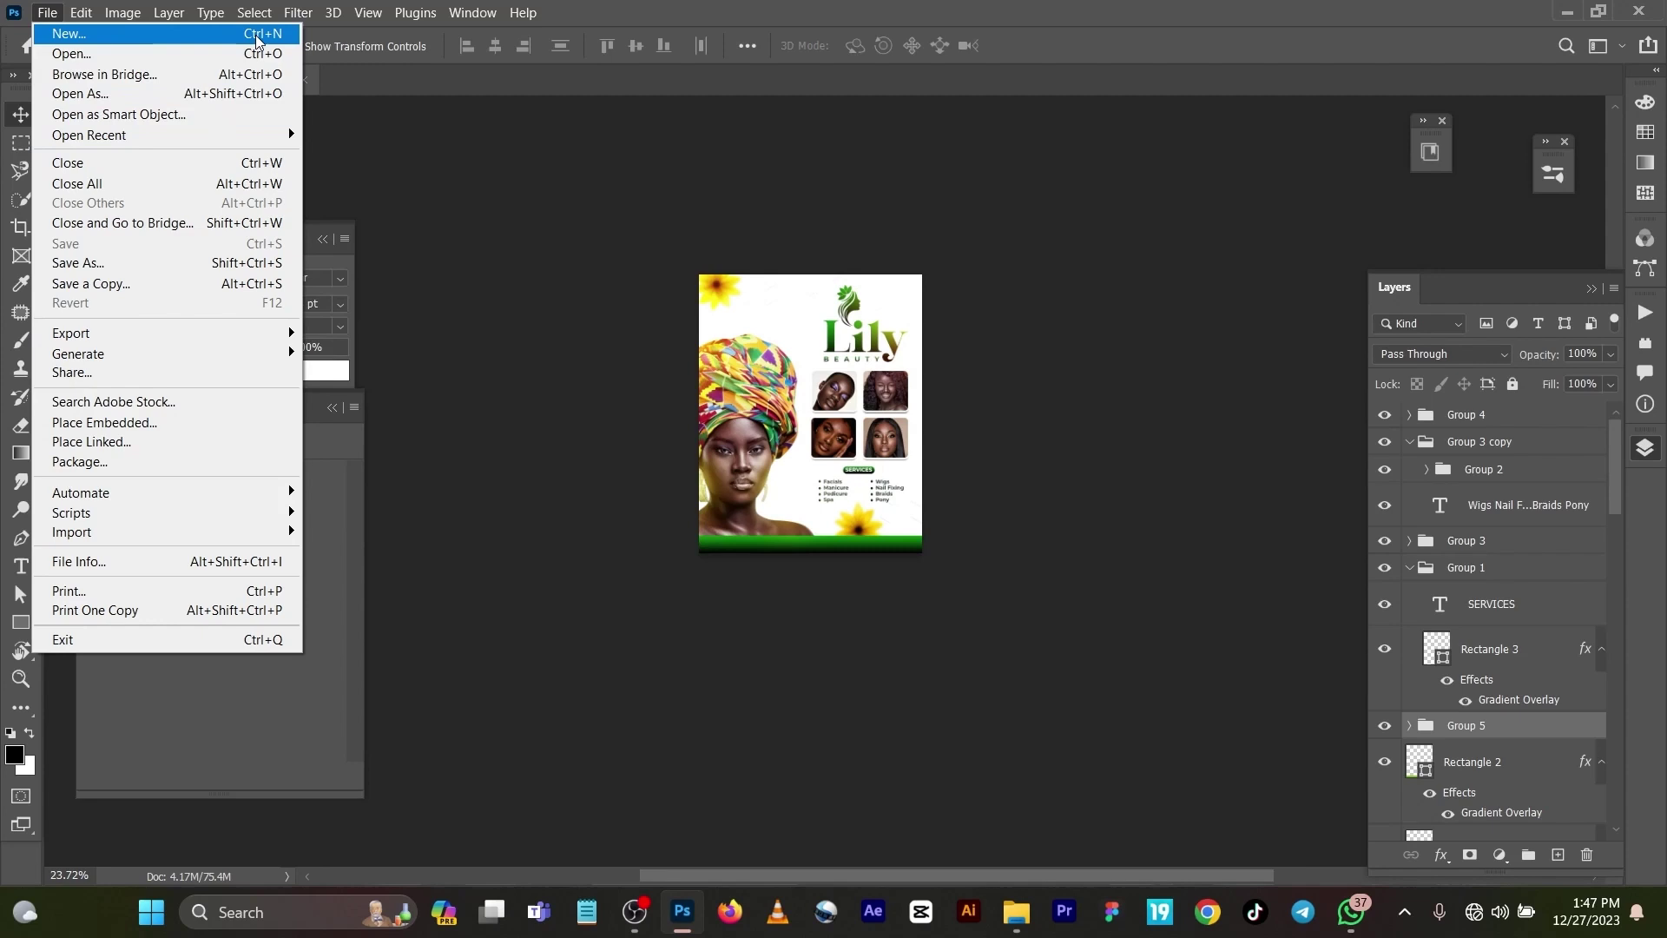
{"action": "left_click", "coordinate": [87, 33]}
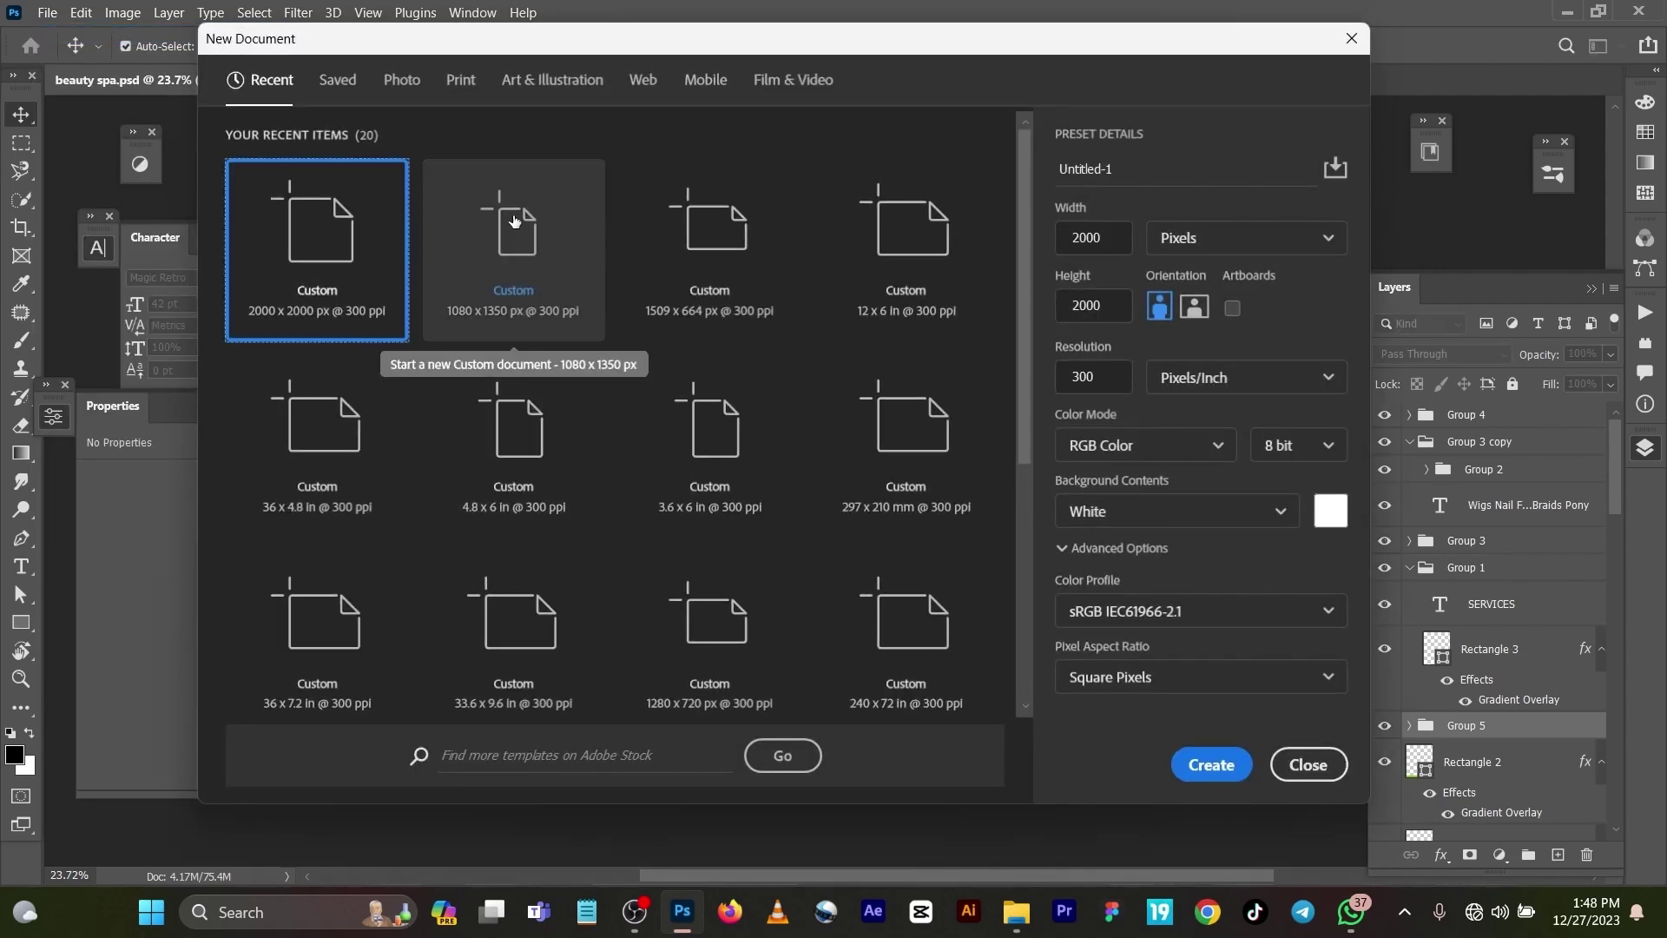
{"action": "left_click", "coordinate": [536, 276]}
{"action": "left_click", "coordinate": [1209, 764]}
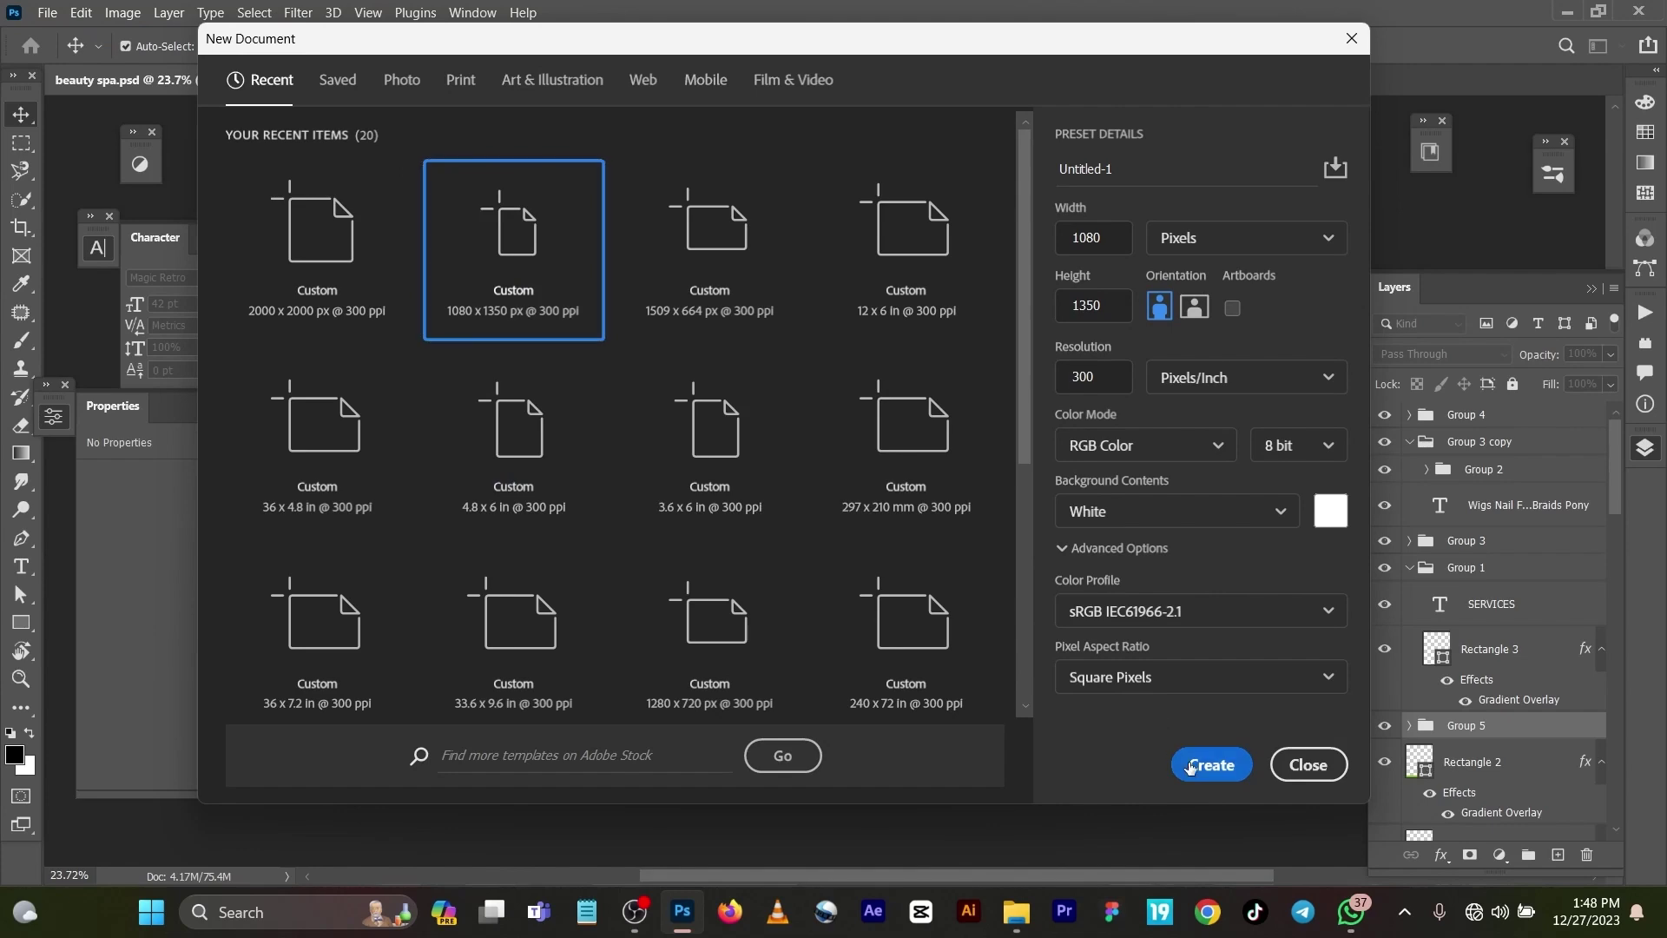
{"action": "left_click", "coordinate": [267, 81]}
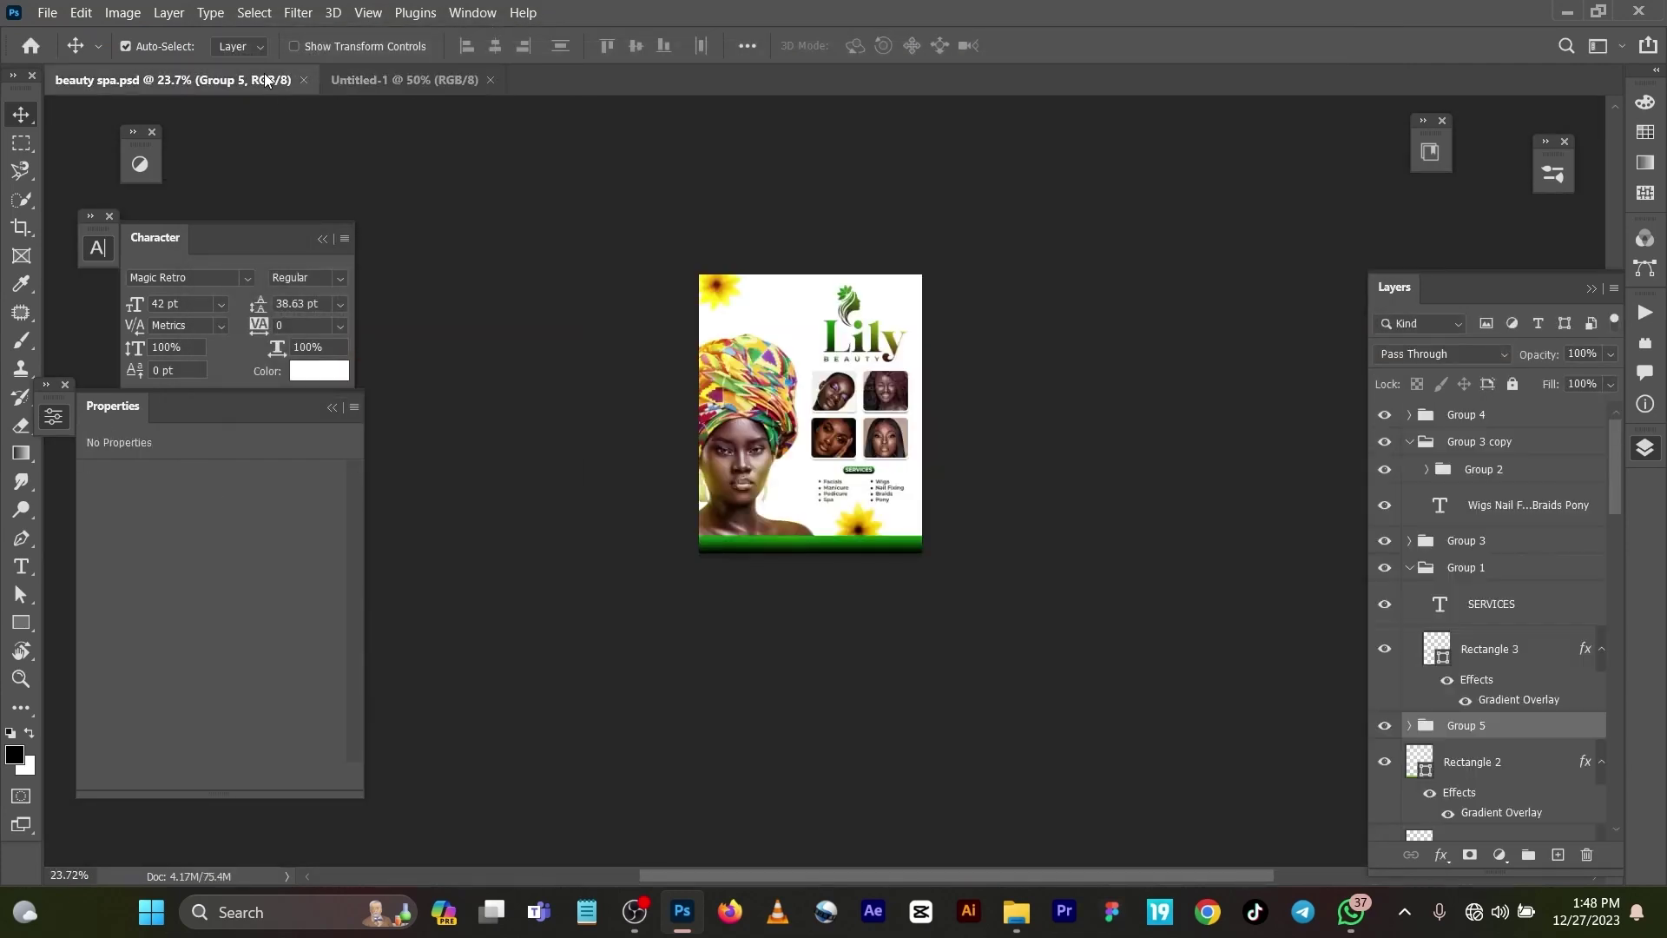
Step: Bring the turbaned woman layer into Untitled-1 and move it left and down
{"action": "scroll", "coordinate": [1452, 626], "scroll_direction": "down", "scroll_amount": 5}
{"action": "scroll", "coordinate": [1452, 625], "scroll_direction": "down", "scroll_amount": 8}
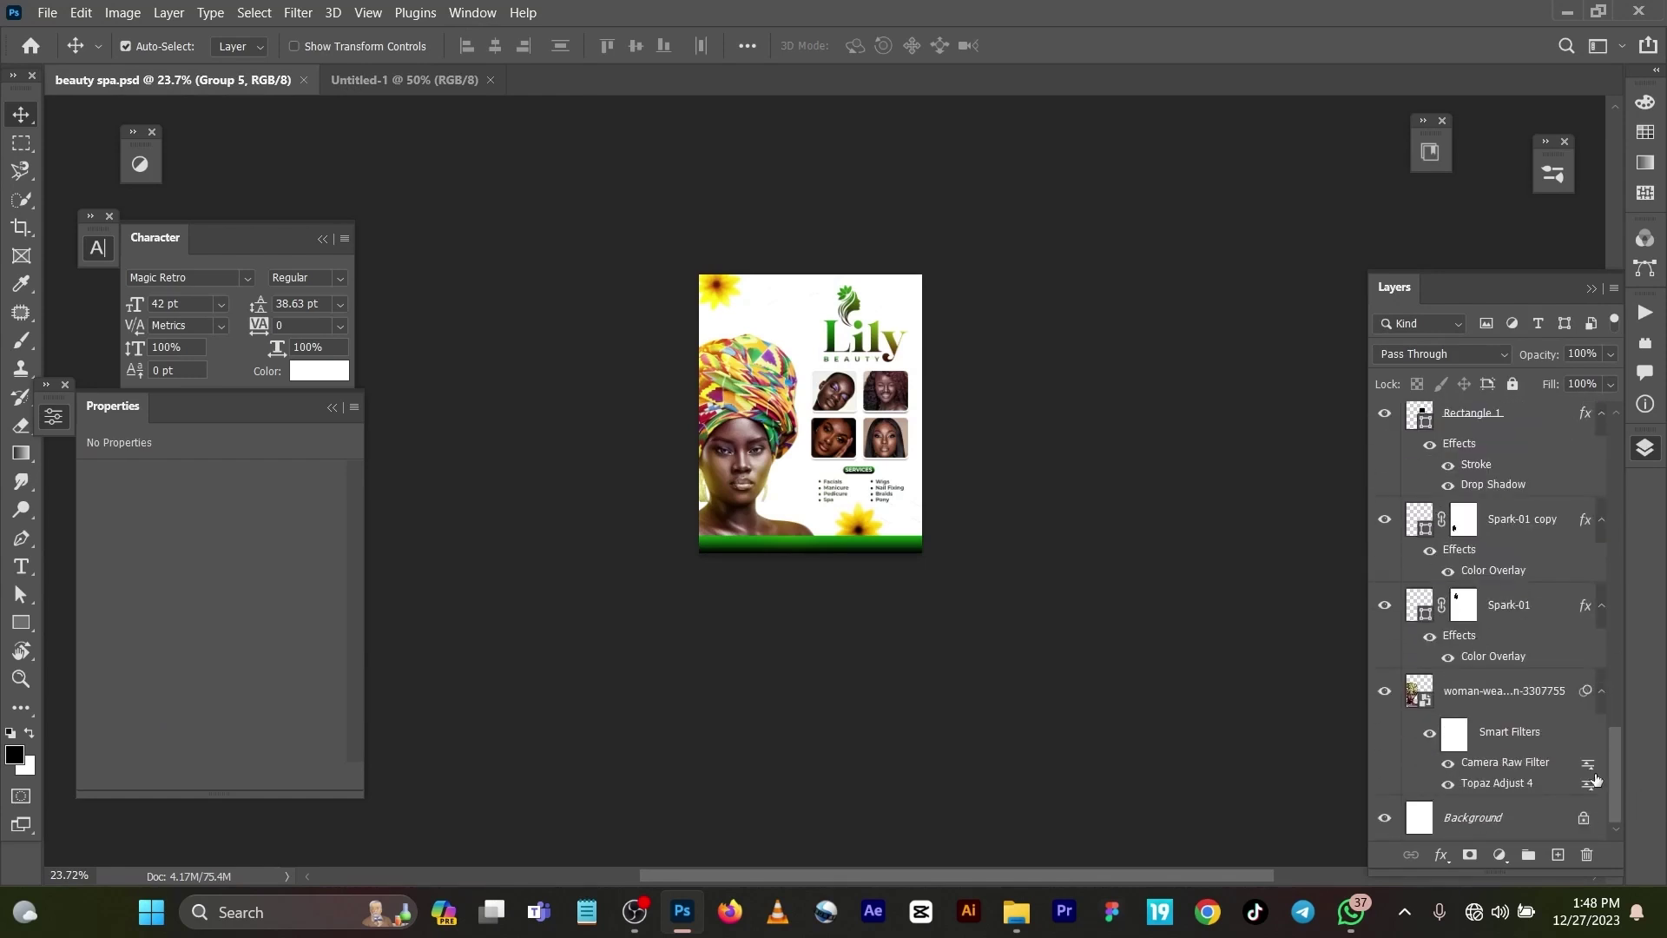
{"action": "left_click", "coordinate": [1542, 692]}
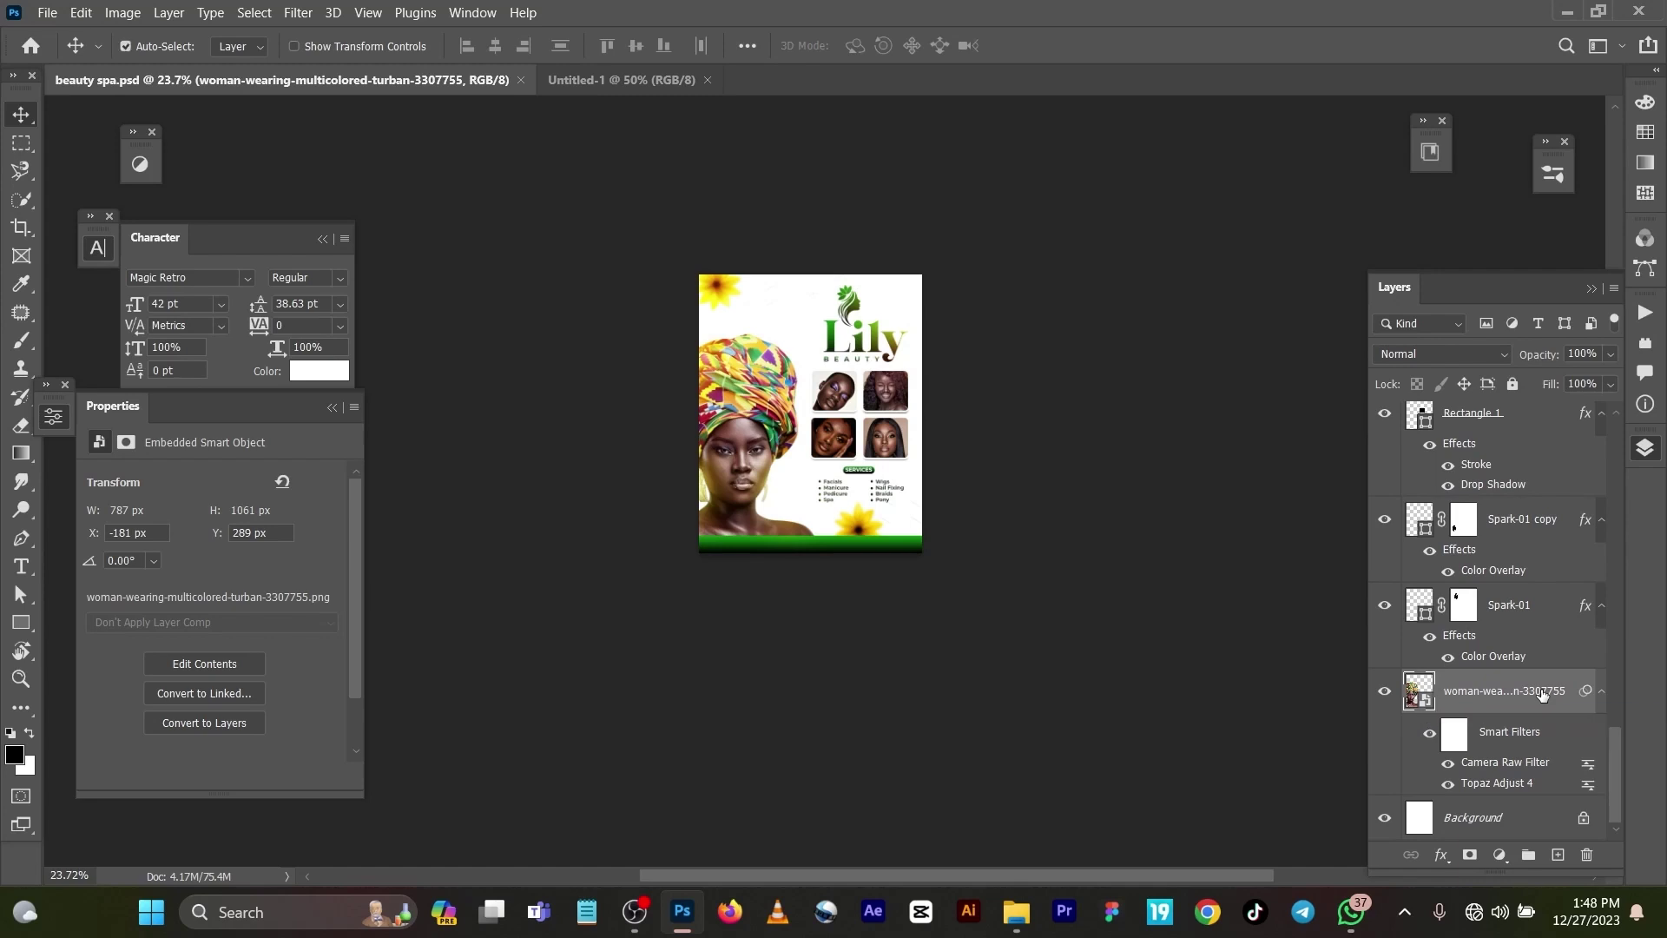
{"action": "left_click", "coordinate": [665, 75]}
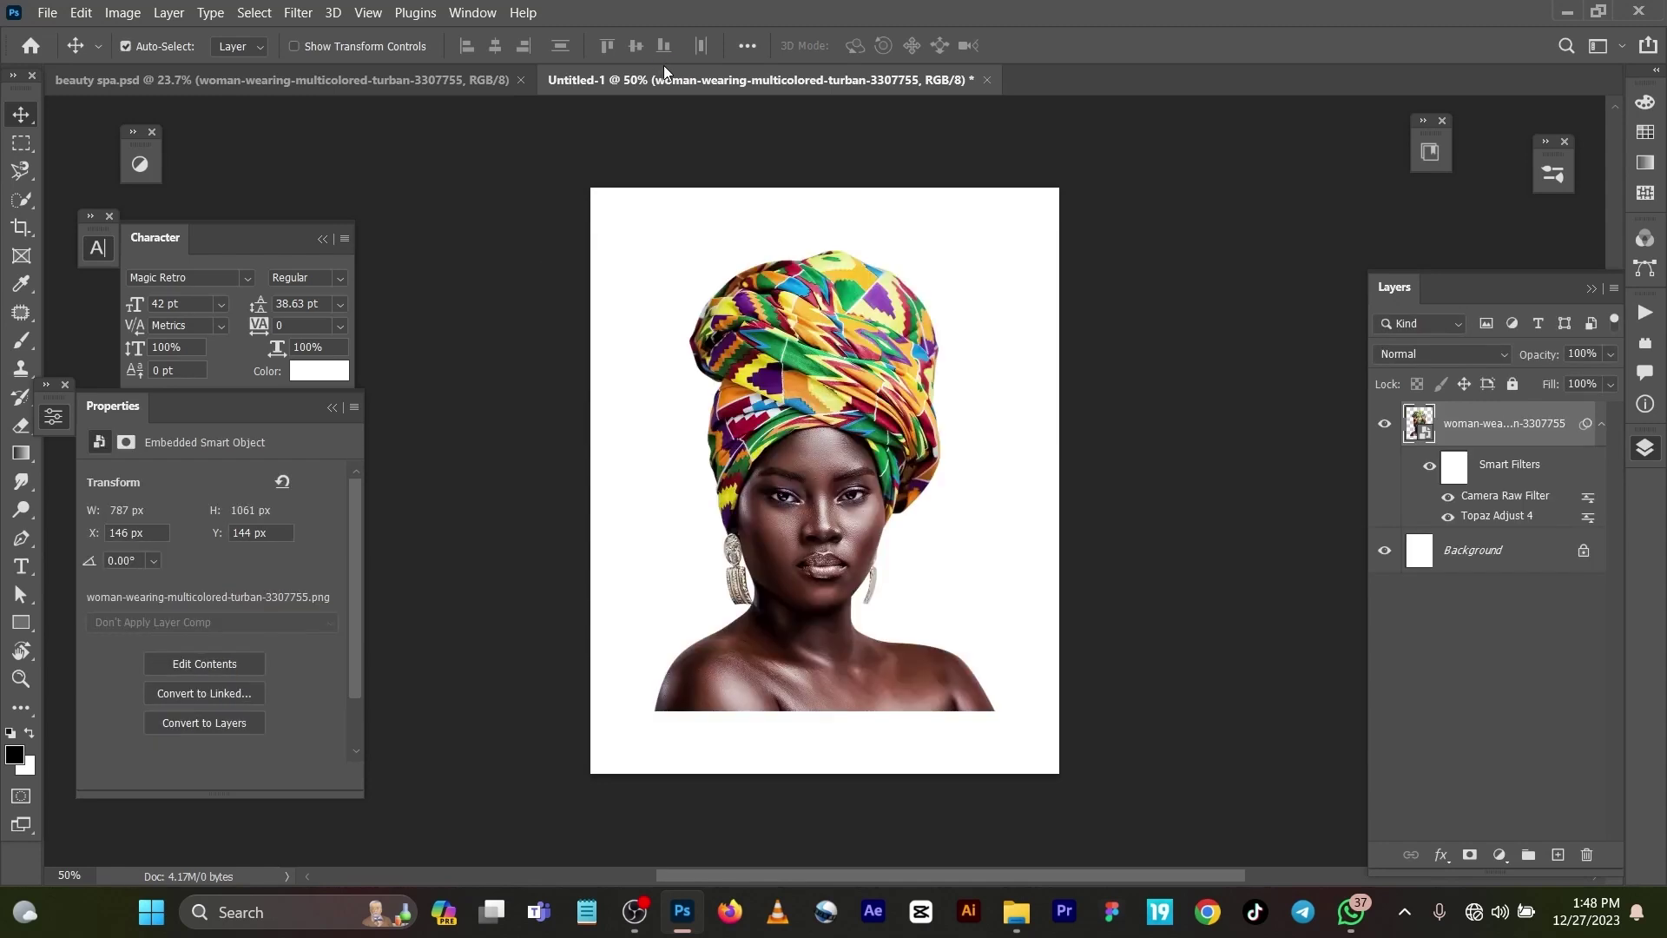
{"action": "left_click_drag", "start_coordinate": [857, 388], "coordinate": [722, 442]}
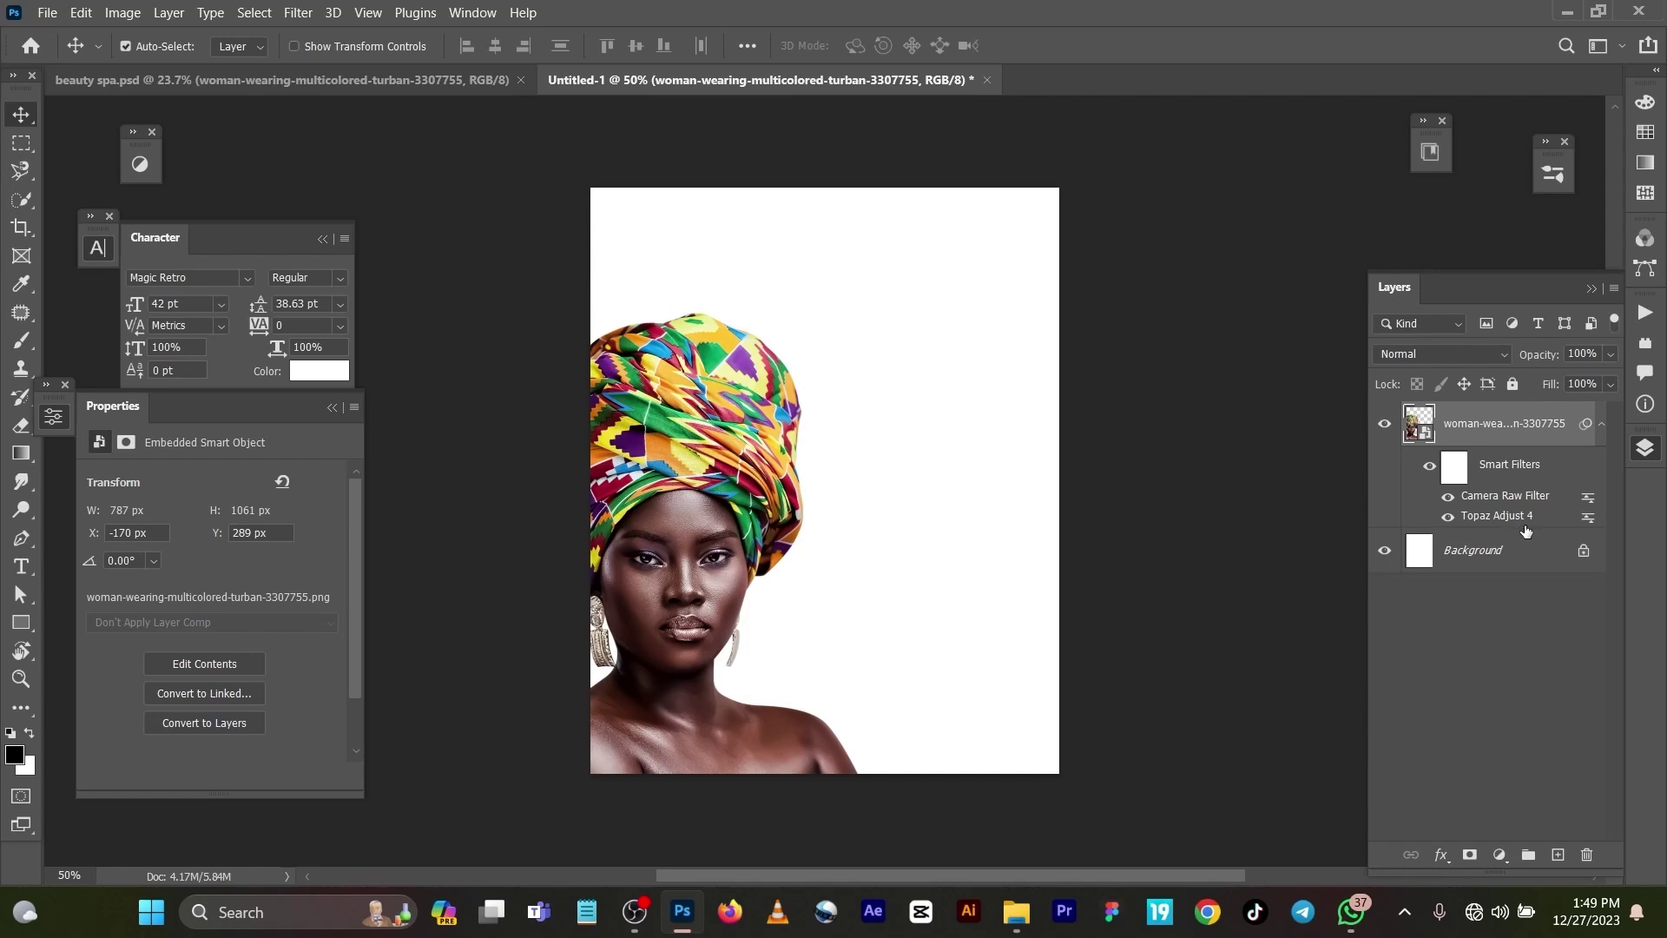
Step: Toggle visibility of the portrait's Camera Raw Filter and Topaz Adjust 4 smart filters
{"action": "left_click", "coordinate": [1448, 496]}
{"action": "left_click", "coordinate": [1448, 516]}
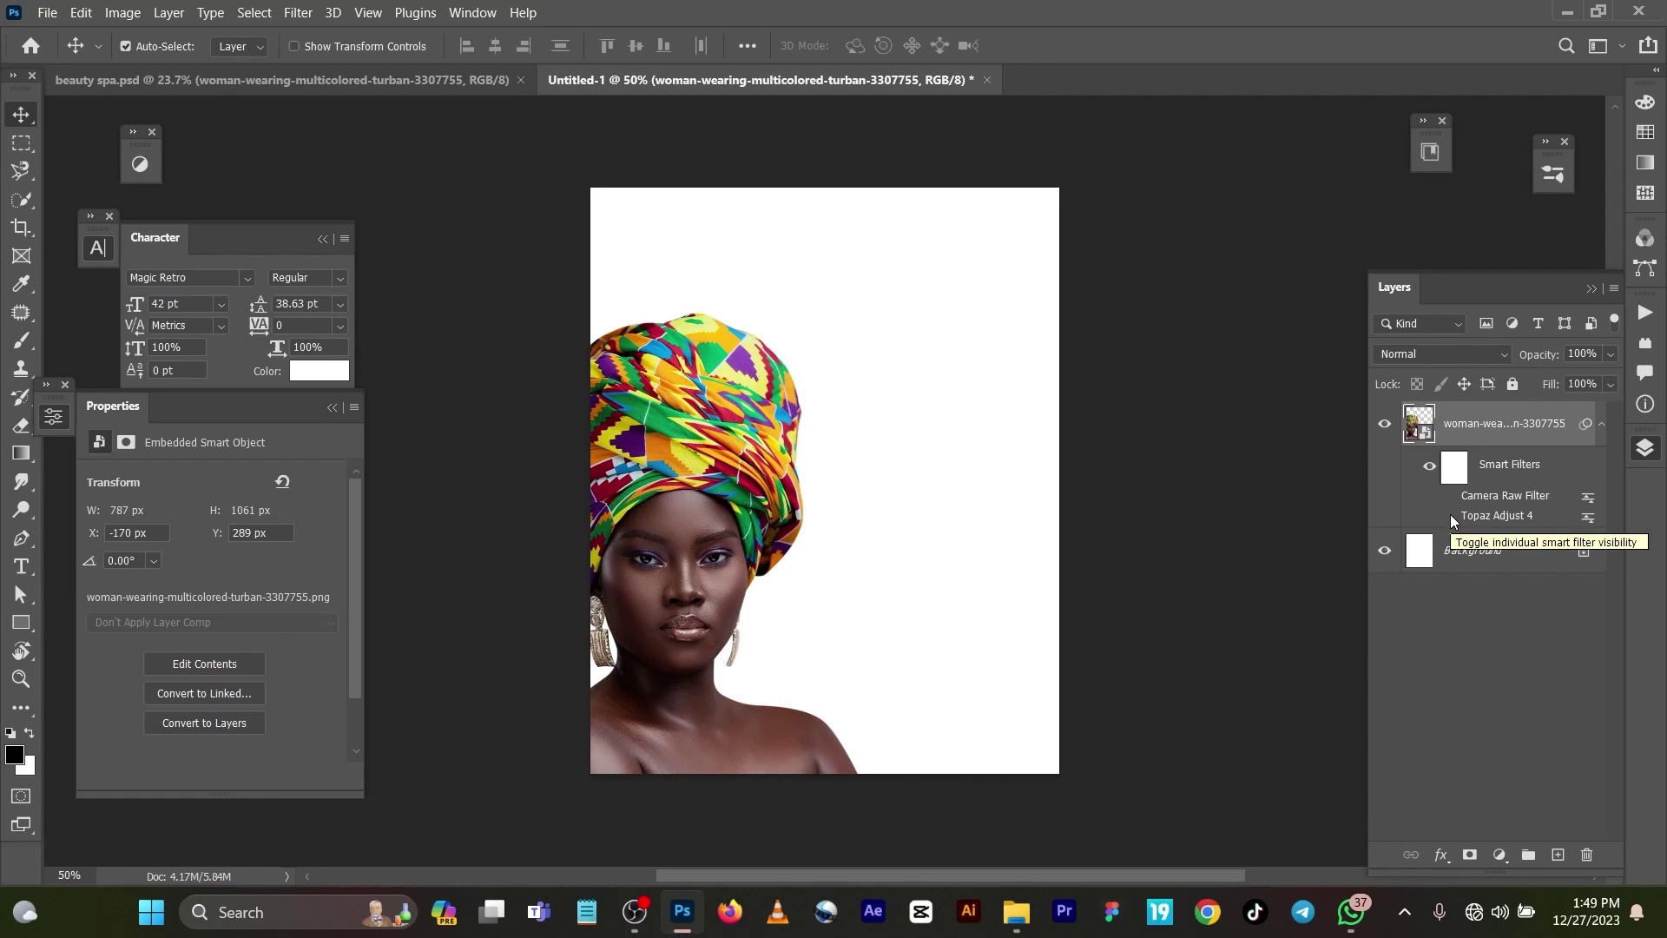
{"action": "left_click", "coordinate": [1448, 516]}
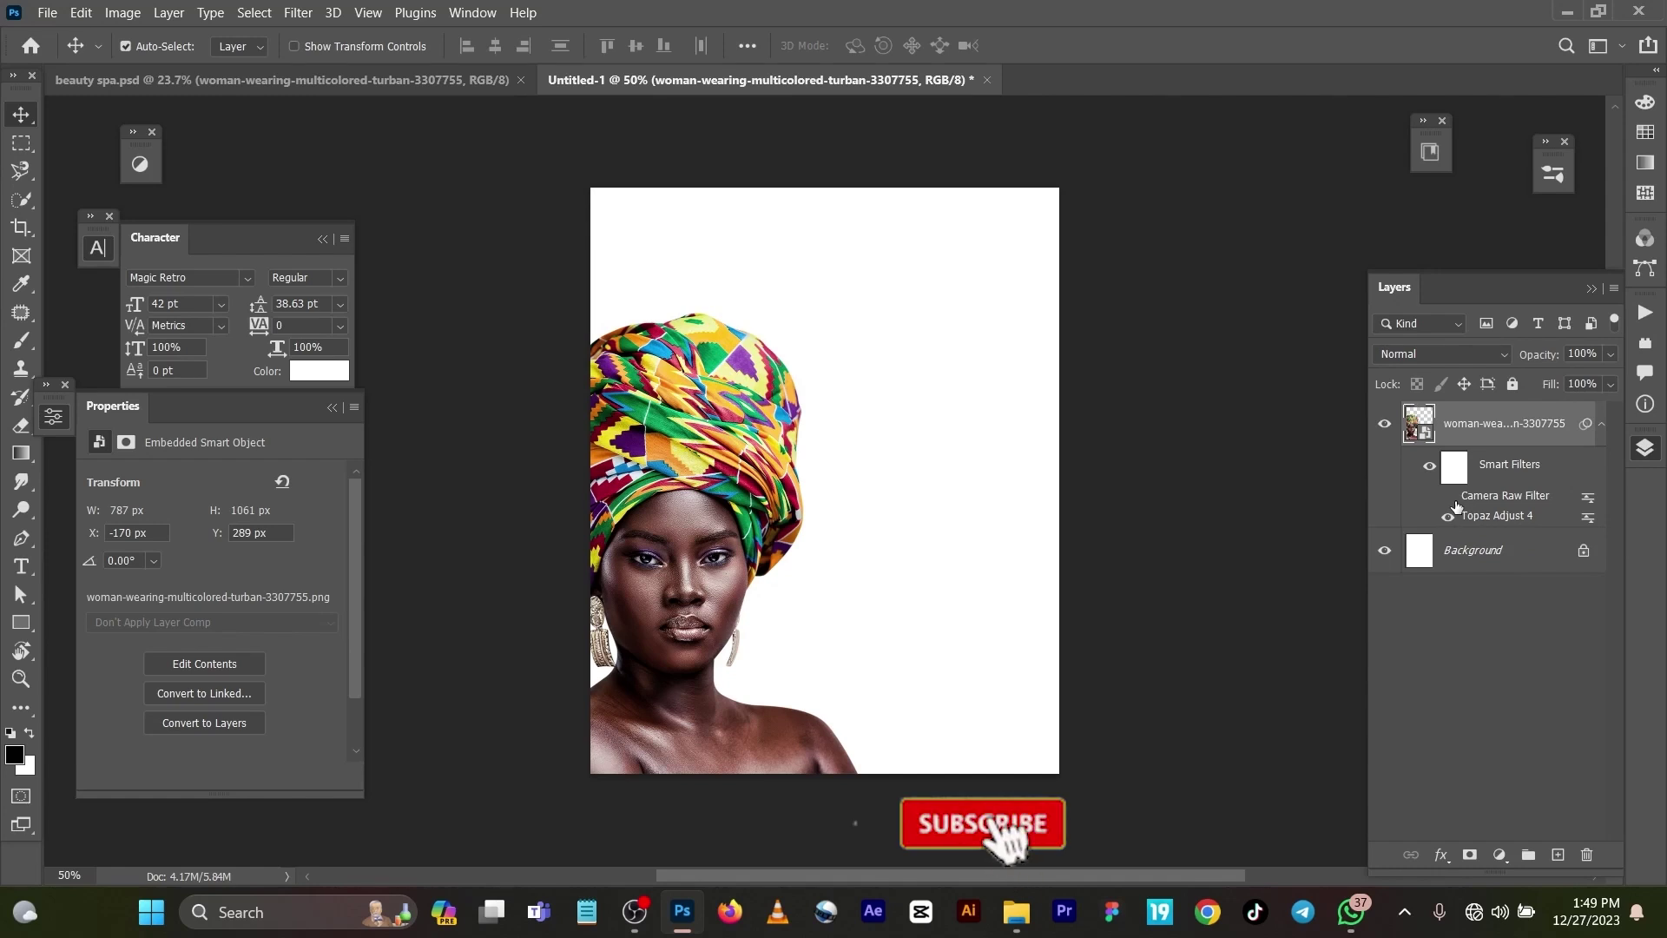
{"action": "left_click", "coordinate": [1447, 495]}
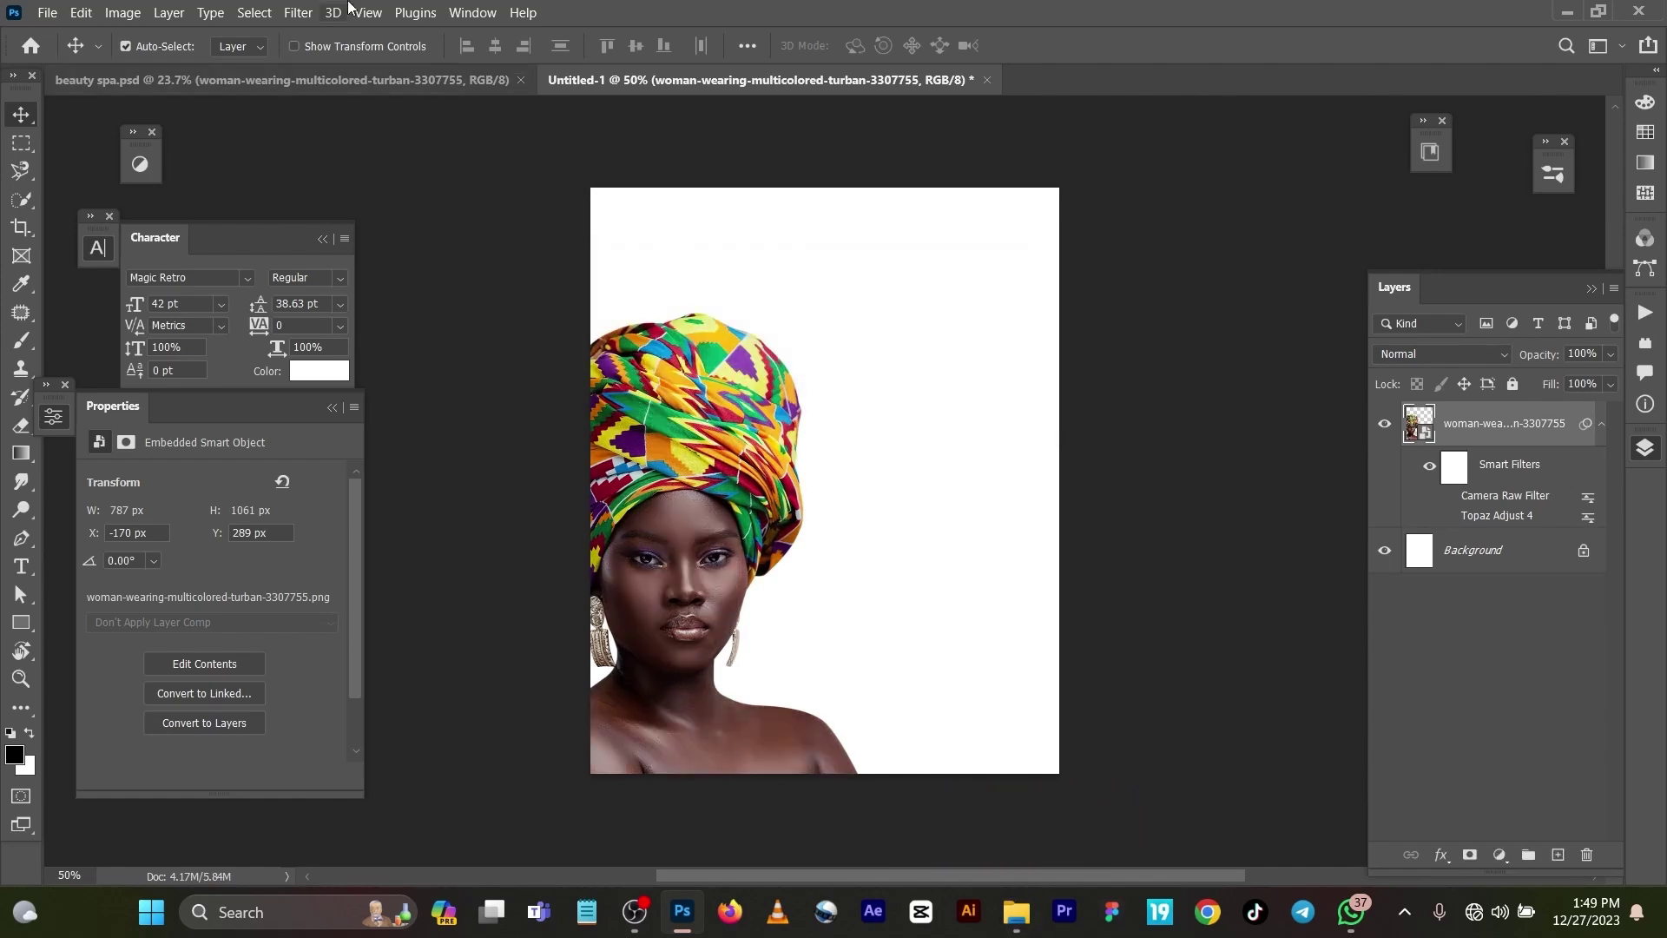
{"action": "left_click", "coordinate": [306, 14]}
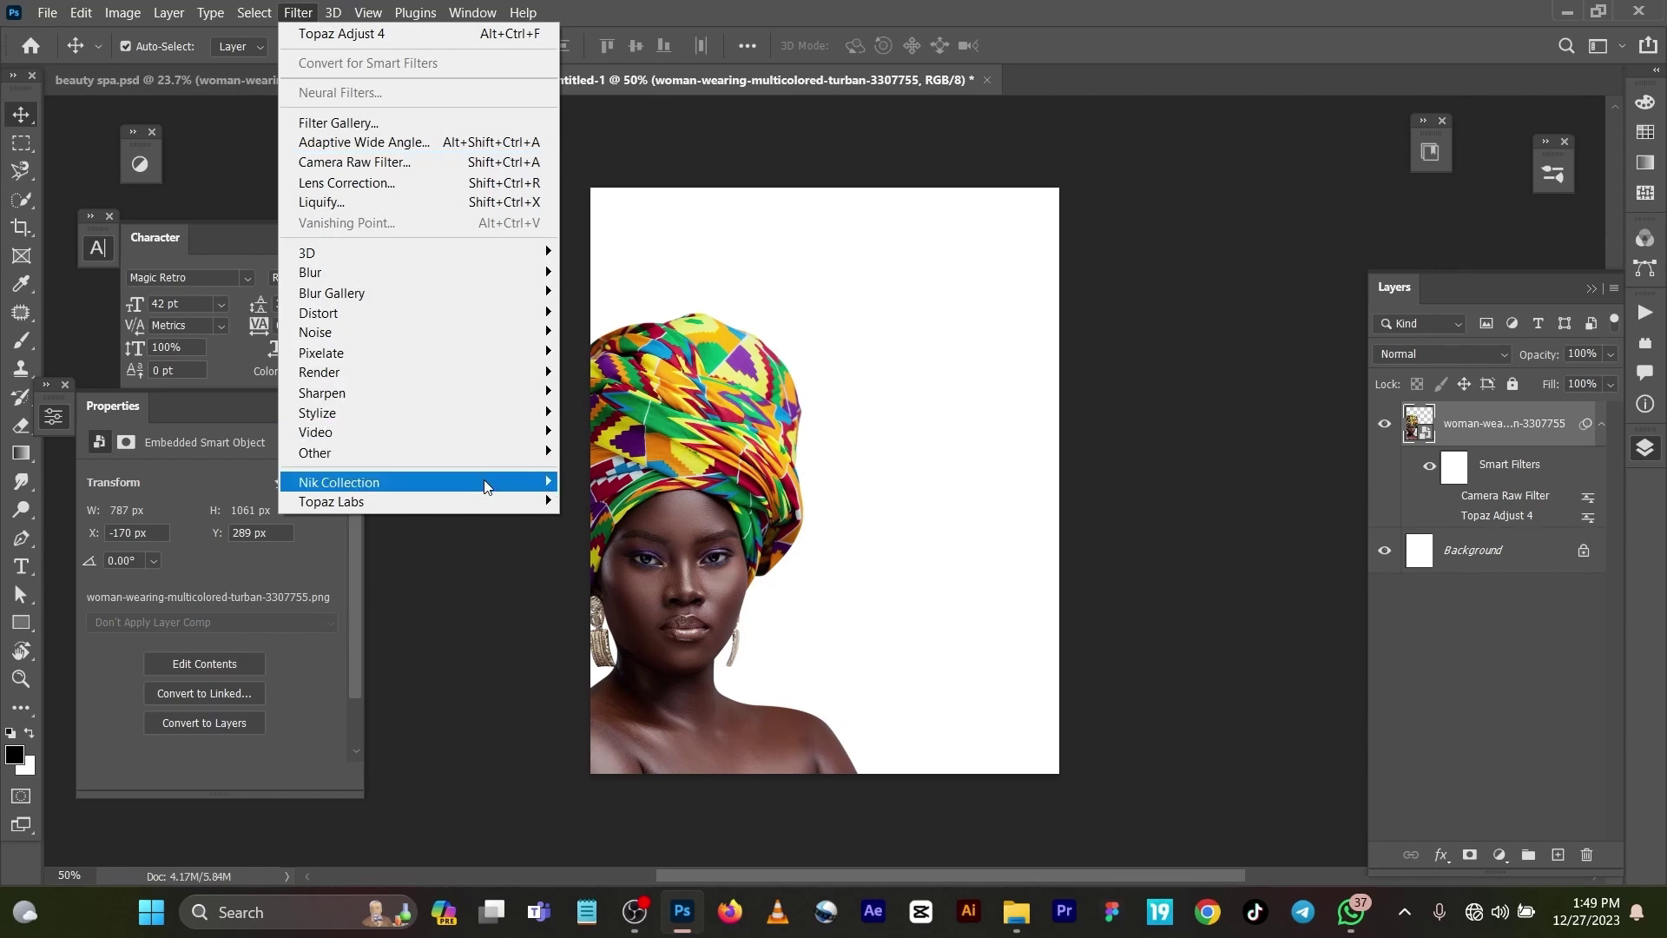
{"action": "mouse_move", "coordinate": [491, 500]}
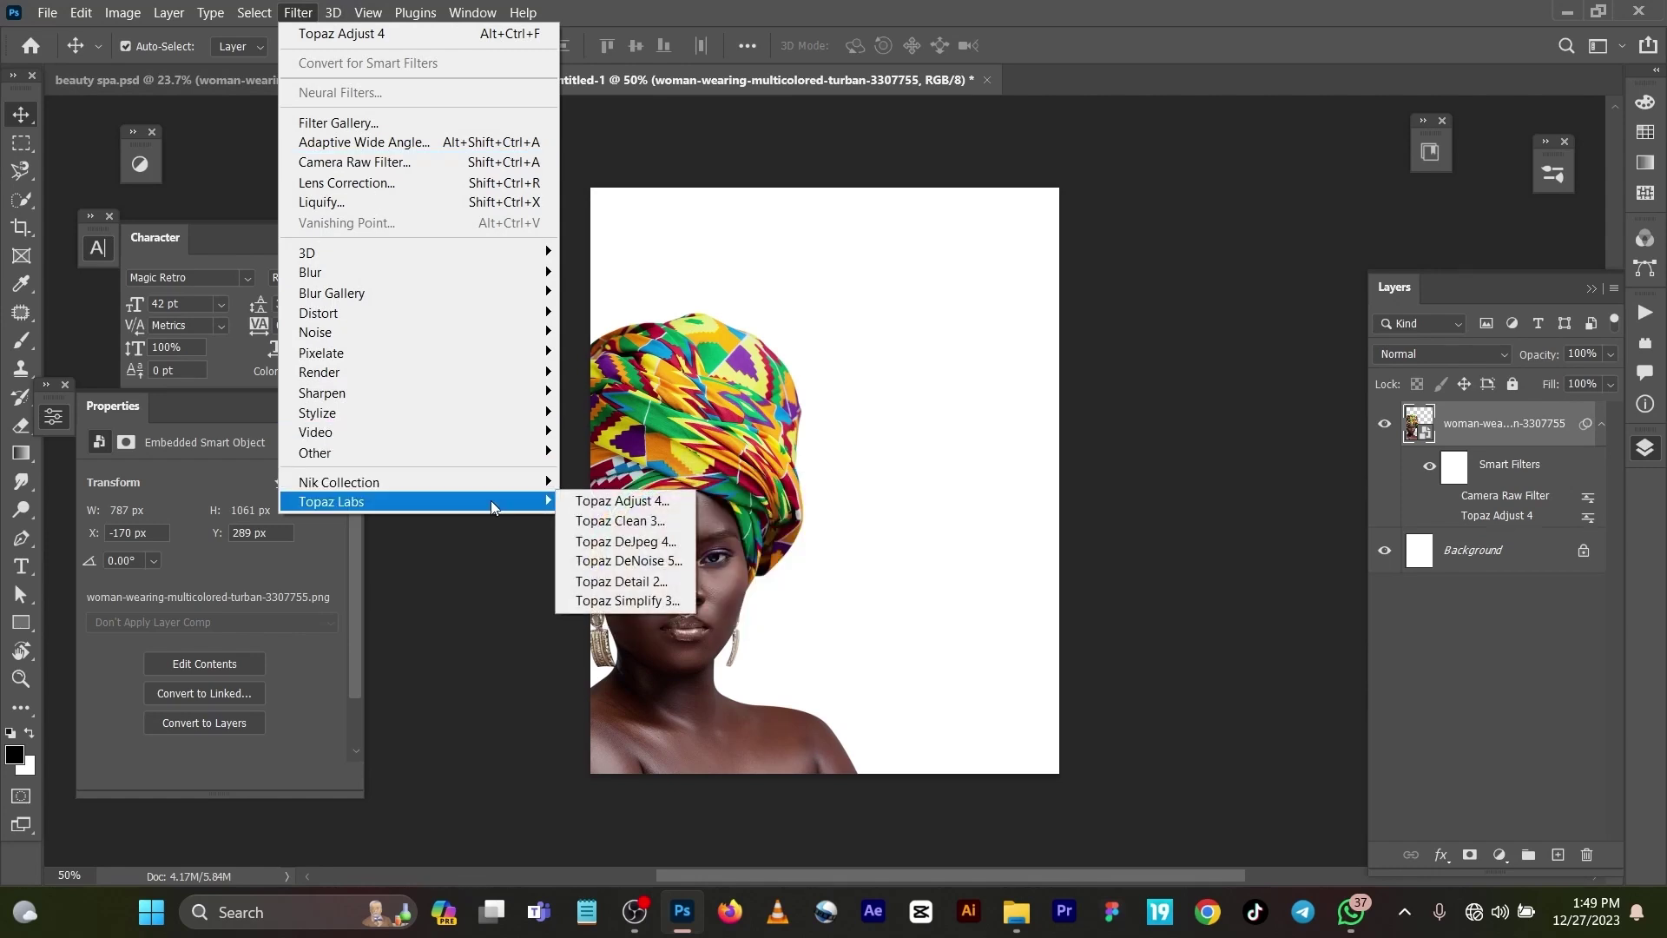
{"action": "left_click", "coordinate": [608, 503]}
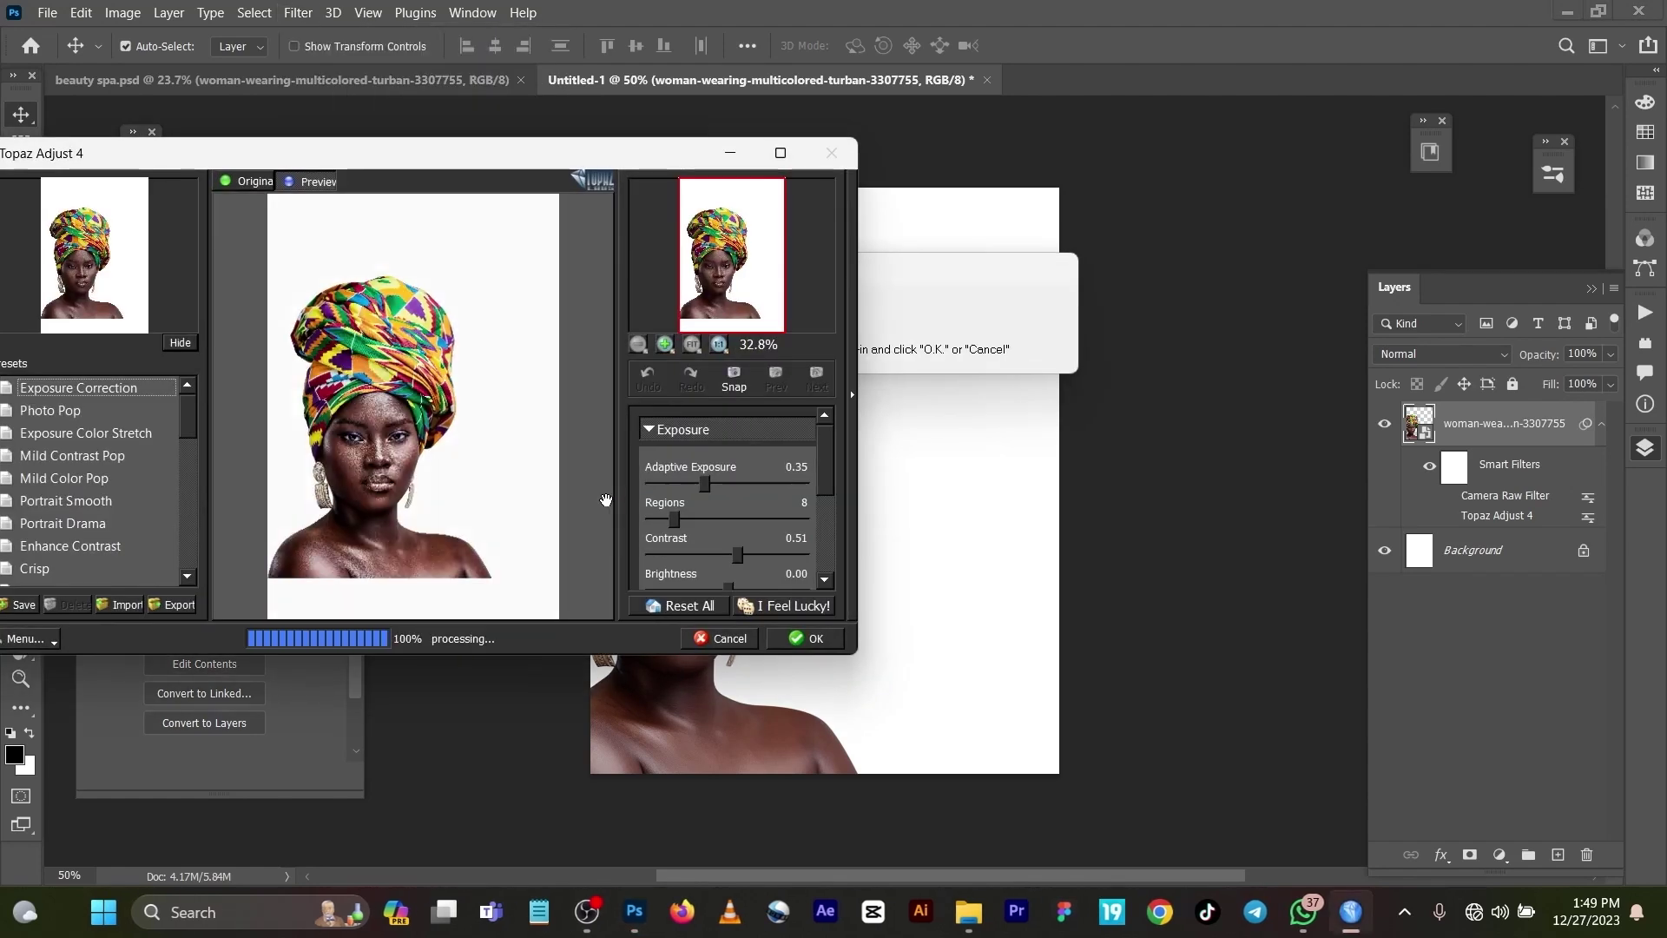
{"action": "left_click", "coordinate": [96, 570]}
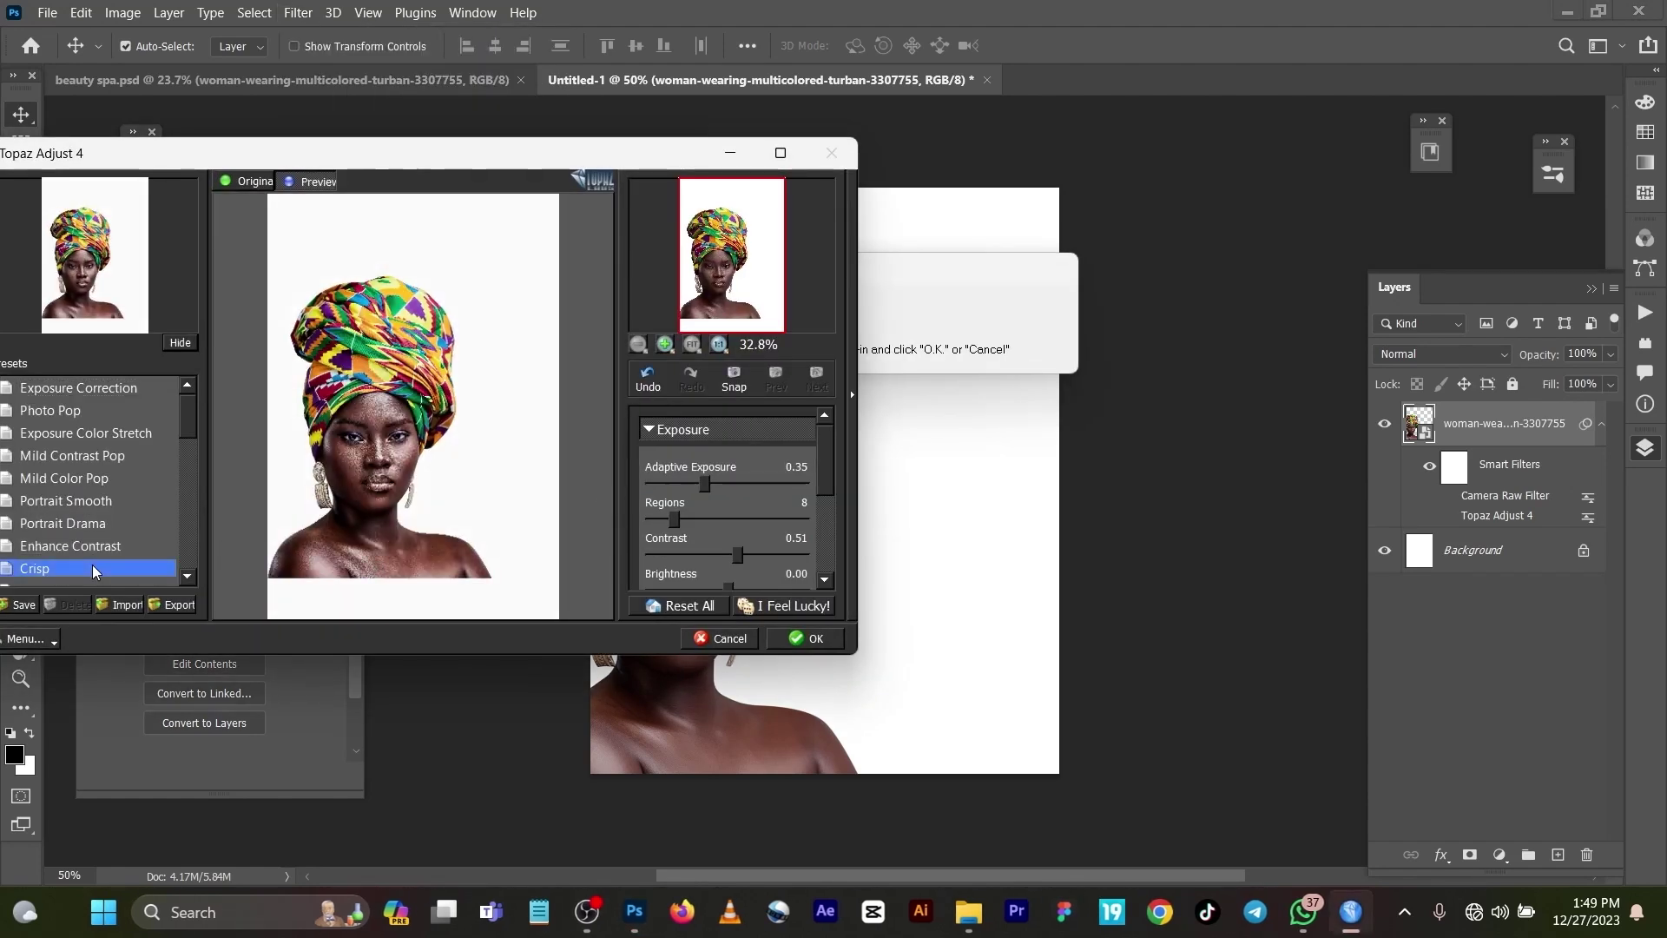
{"action": "left_click", "coordinate": [804, 638]}
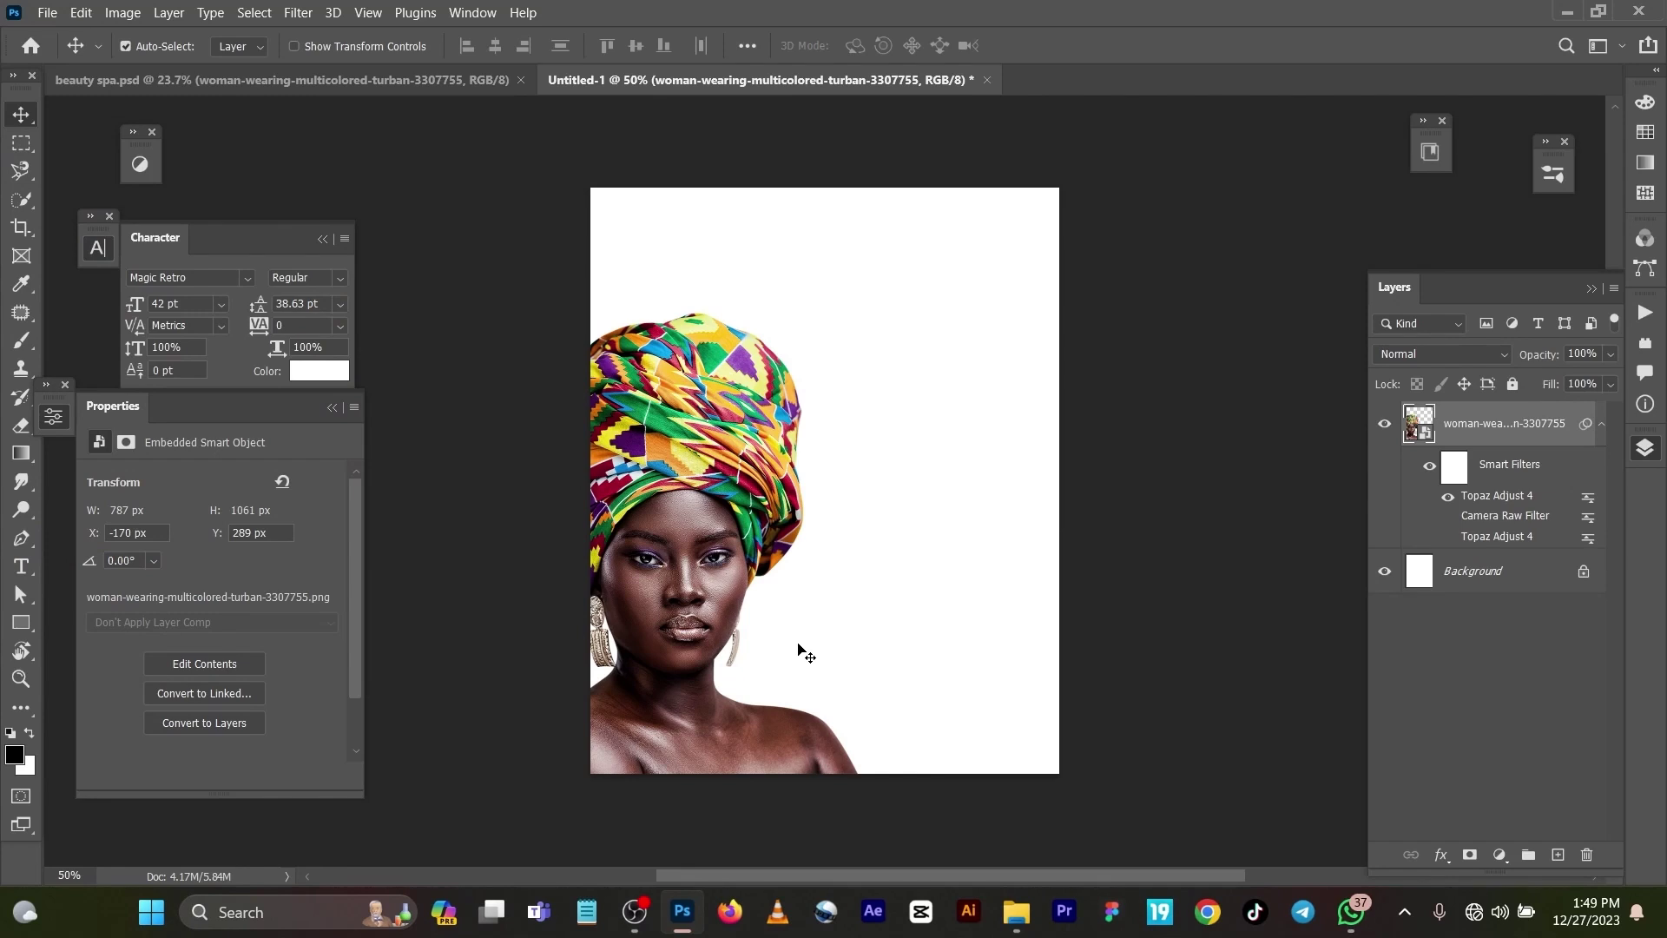
Step: Undo three times to restore both smart filters' visibility
{"action": "key", "text": "ctrl+z"}
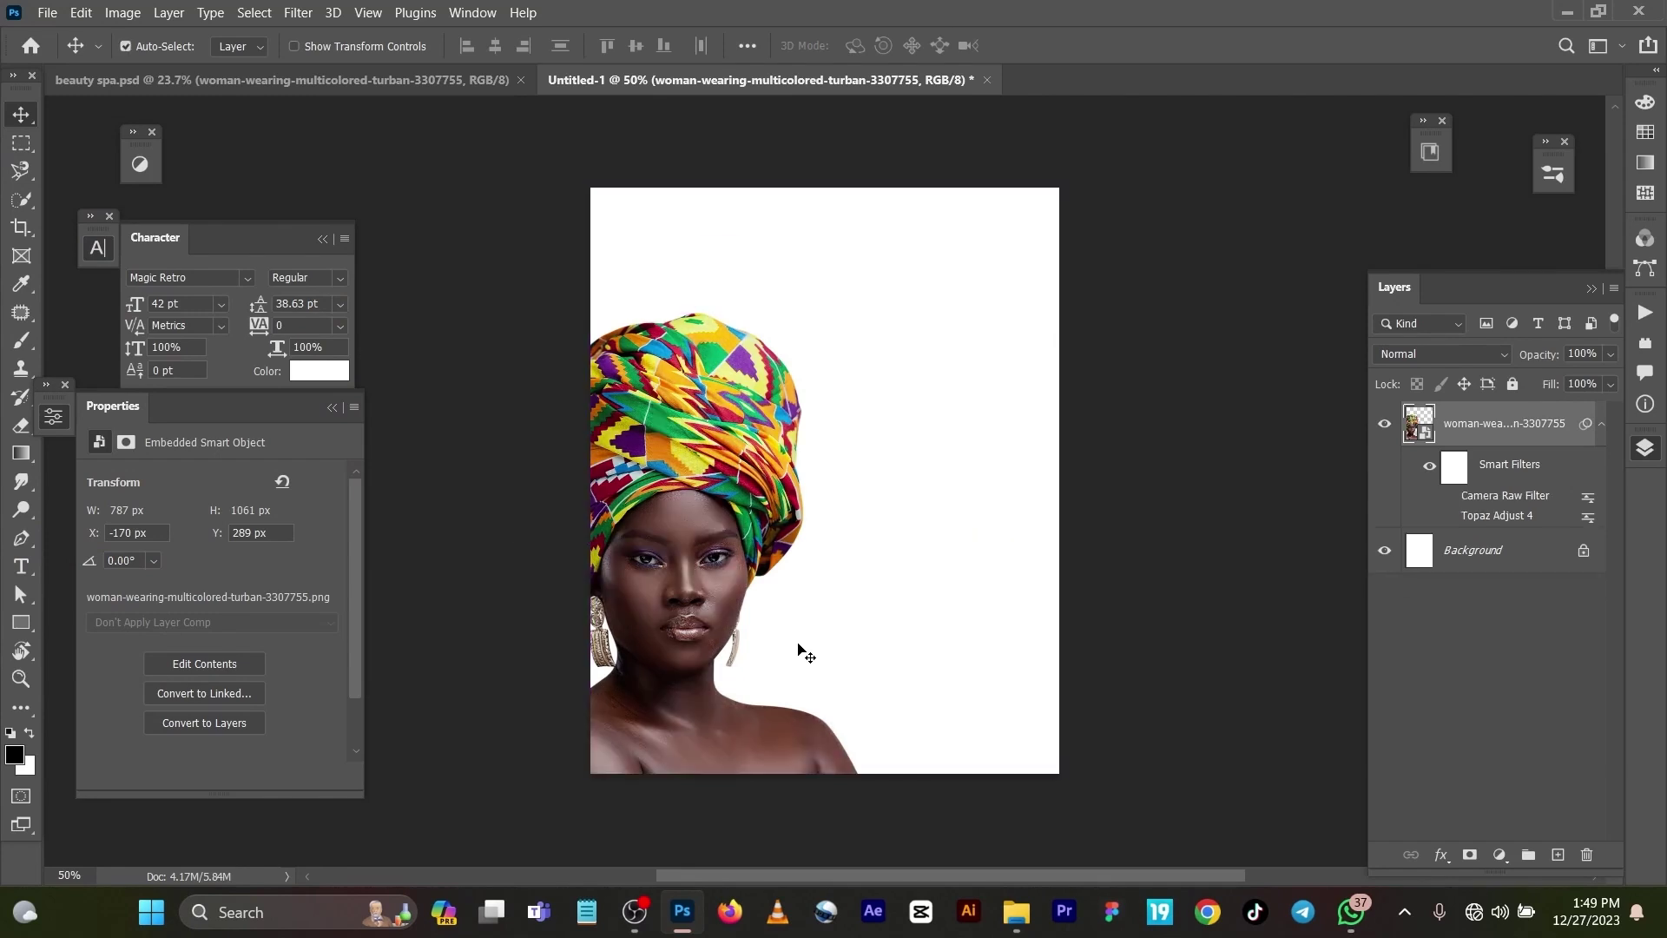
{"action": "key", "text": "ctrl+z"}
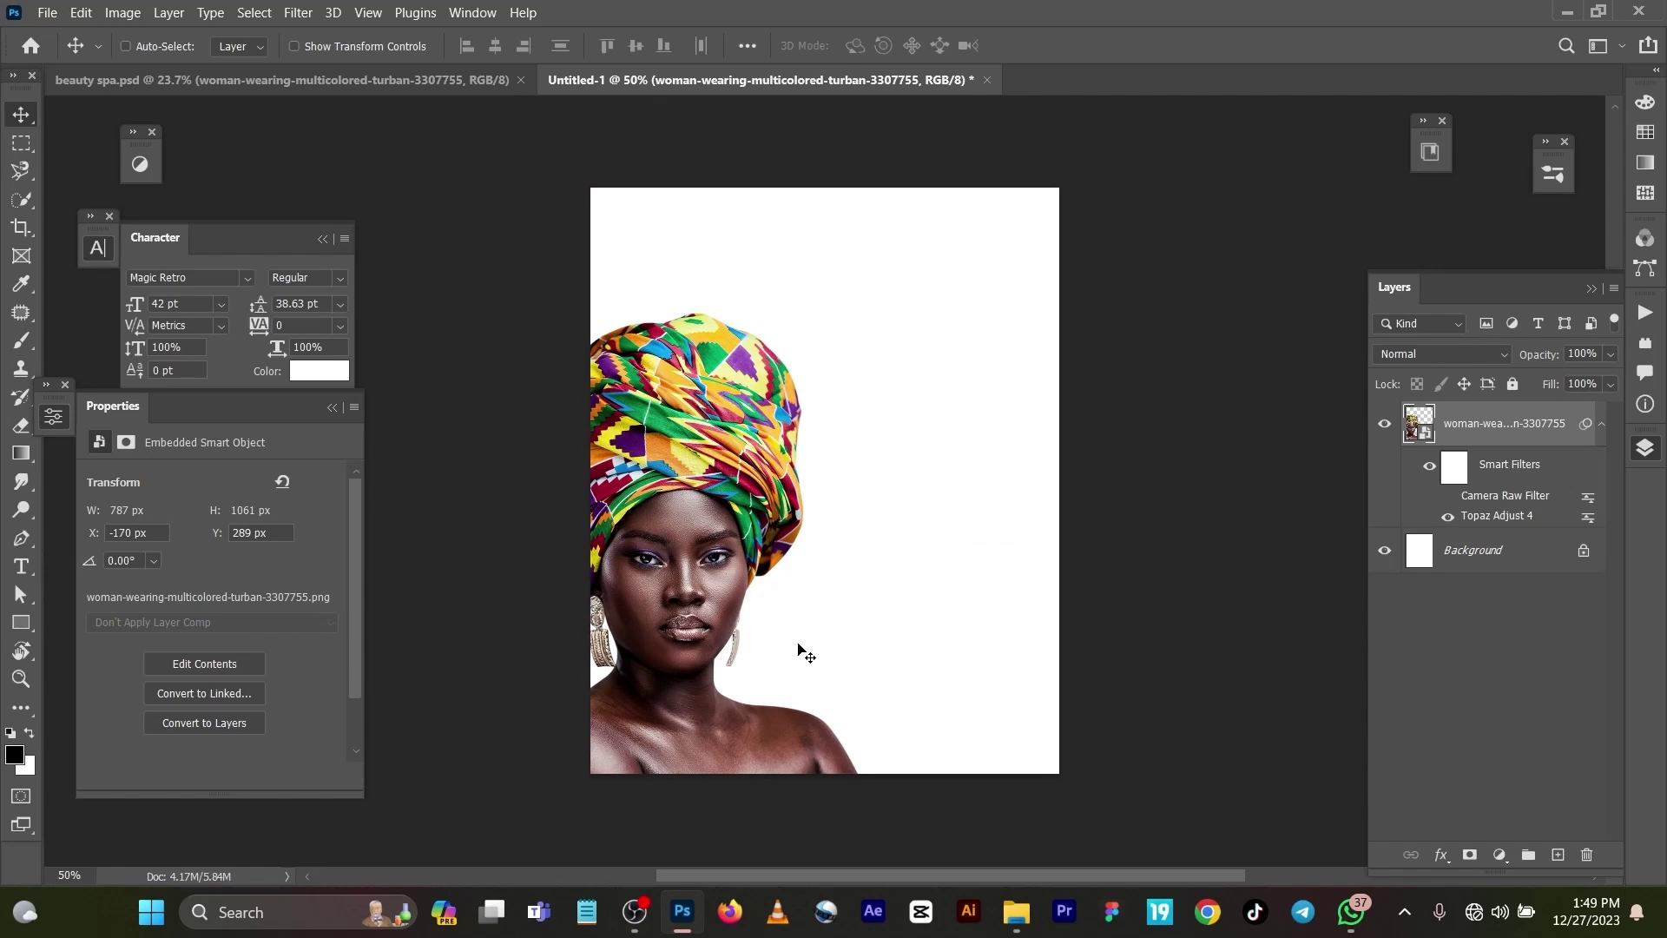
{"action": "key", "text": "ctrl+z"}
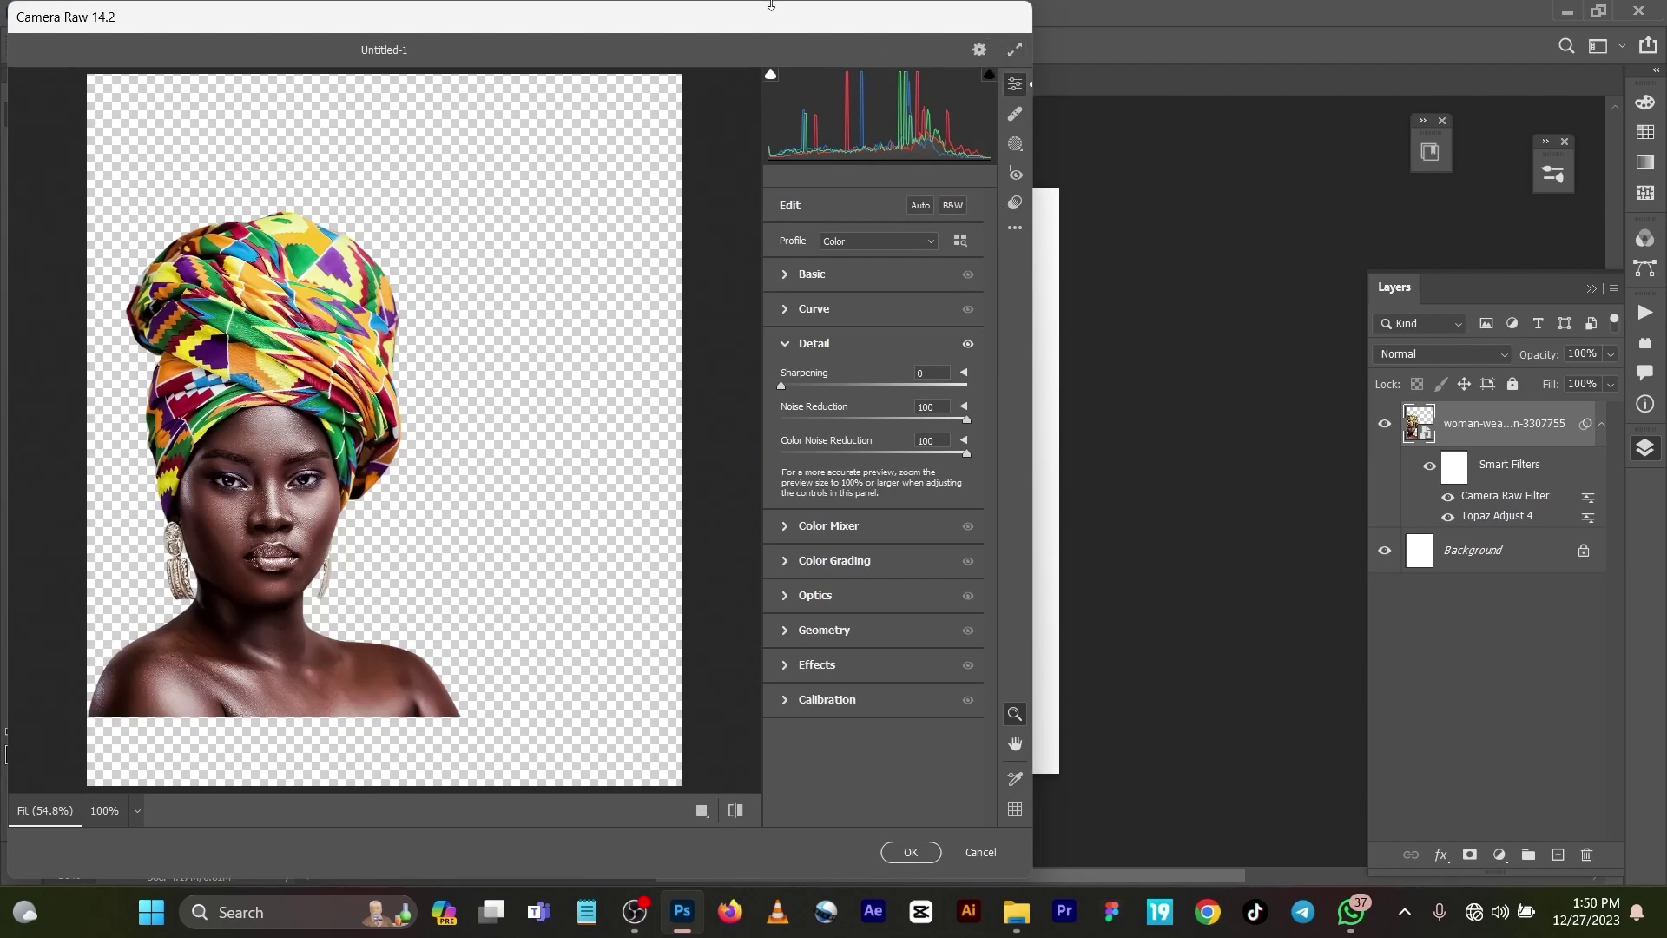
Step: Inspect Camera Raw and the Filter menu, closing both without applying changes
{"action": "left_click", "coordinate": [981, 852]}
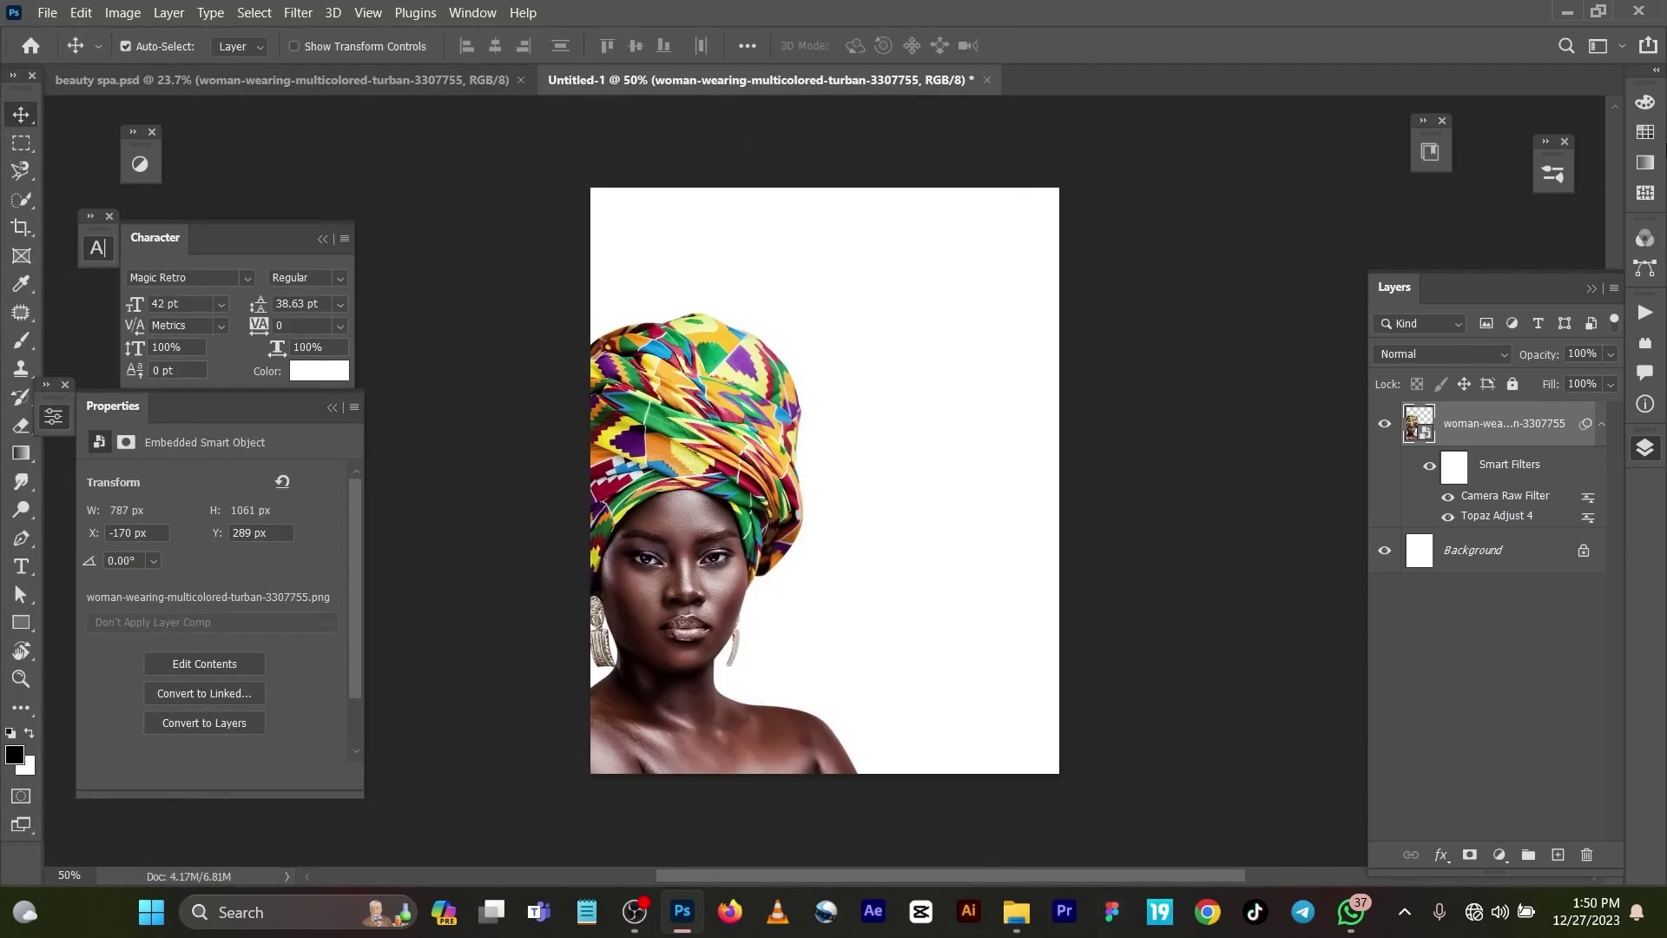
{"action": "left_click", "coordinate": [298, 12]}
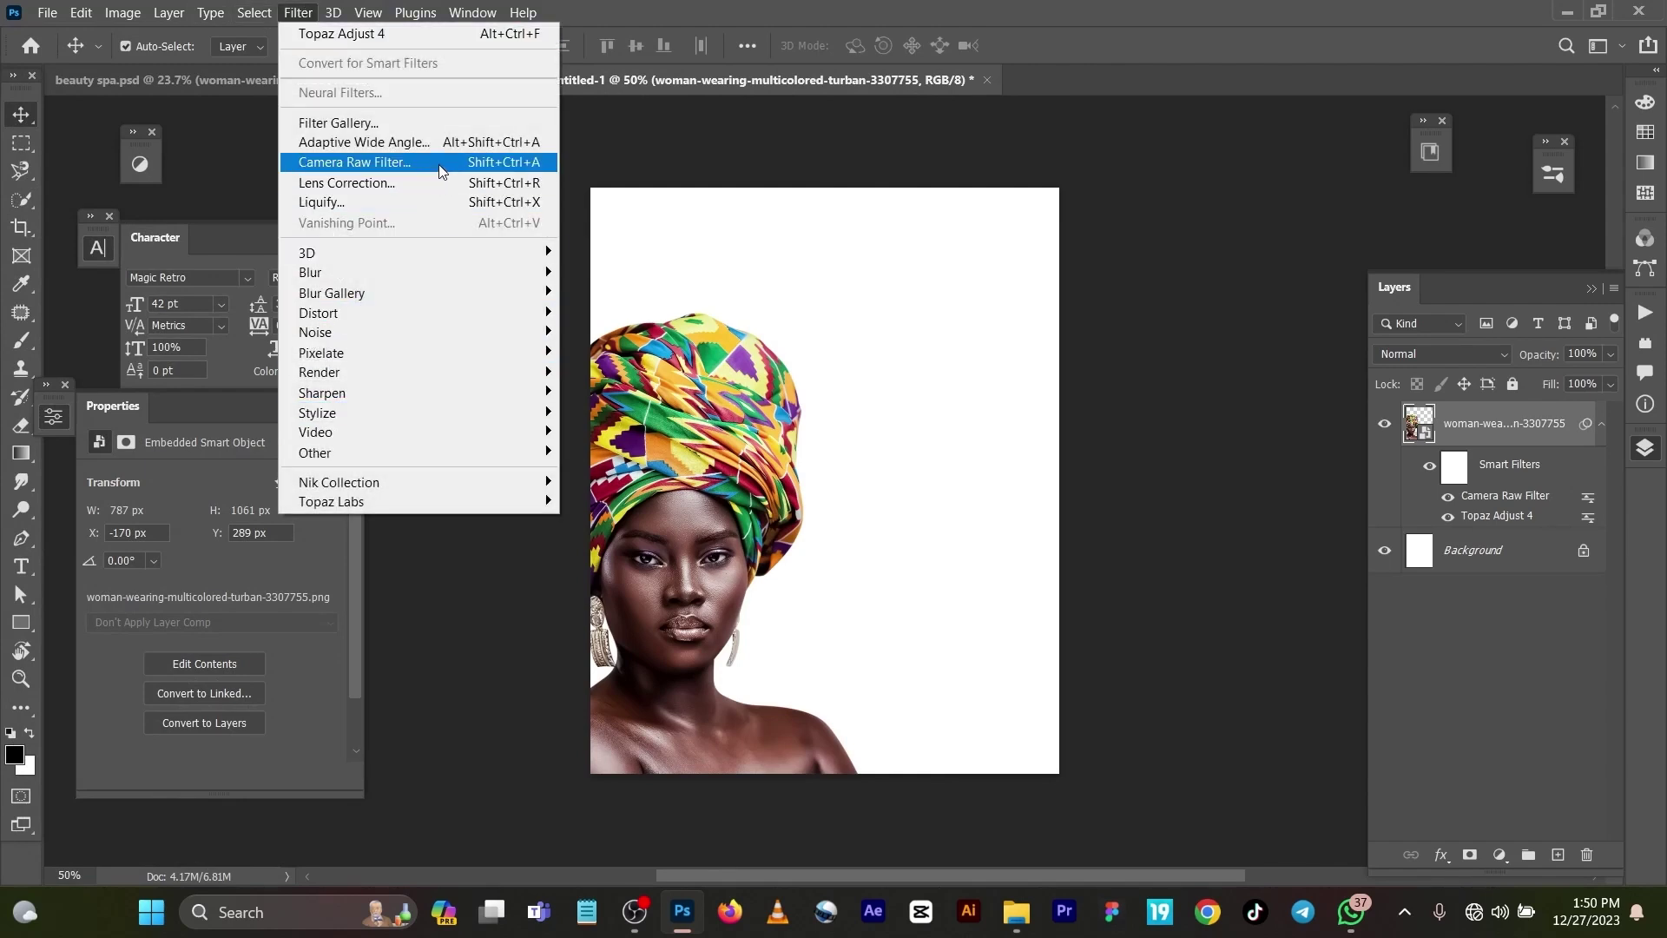
{"action": "left_click", "coordinate": [806, 152]}
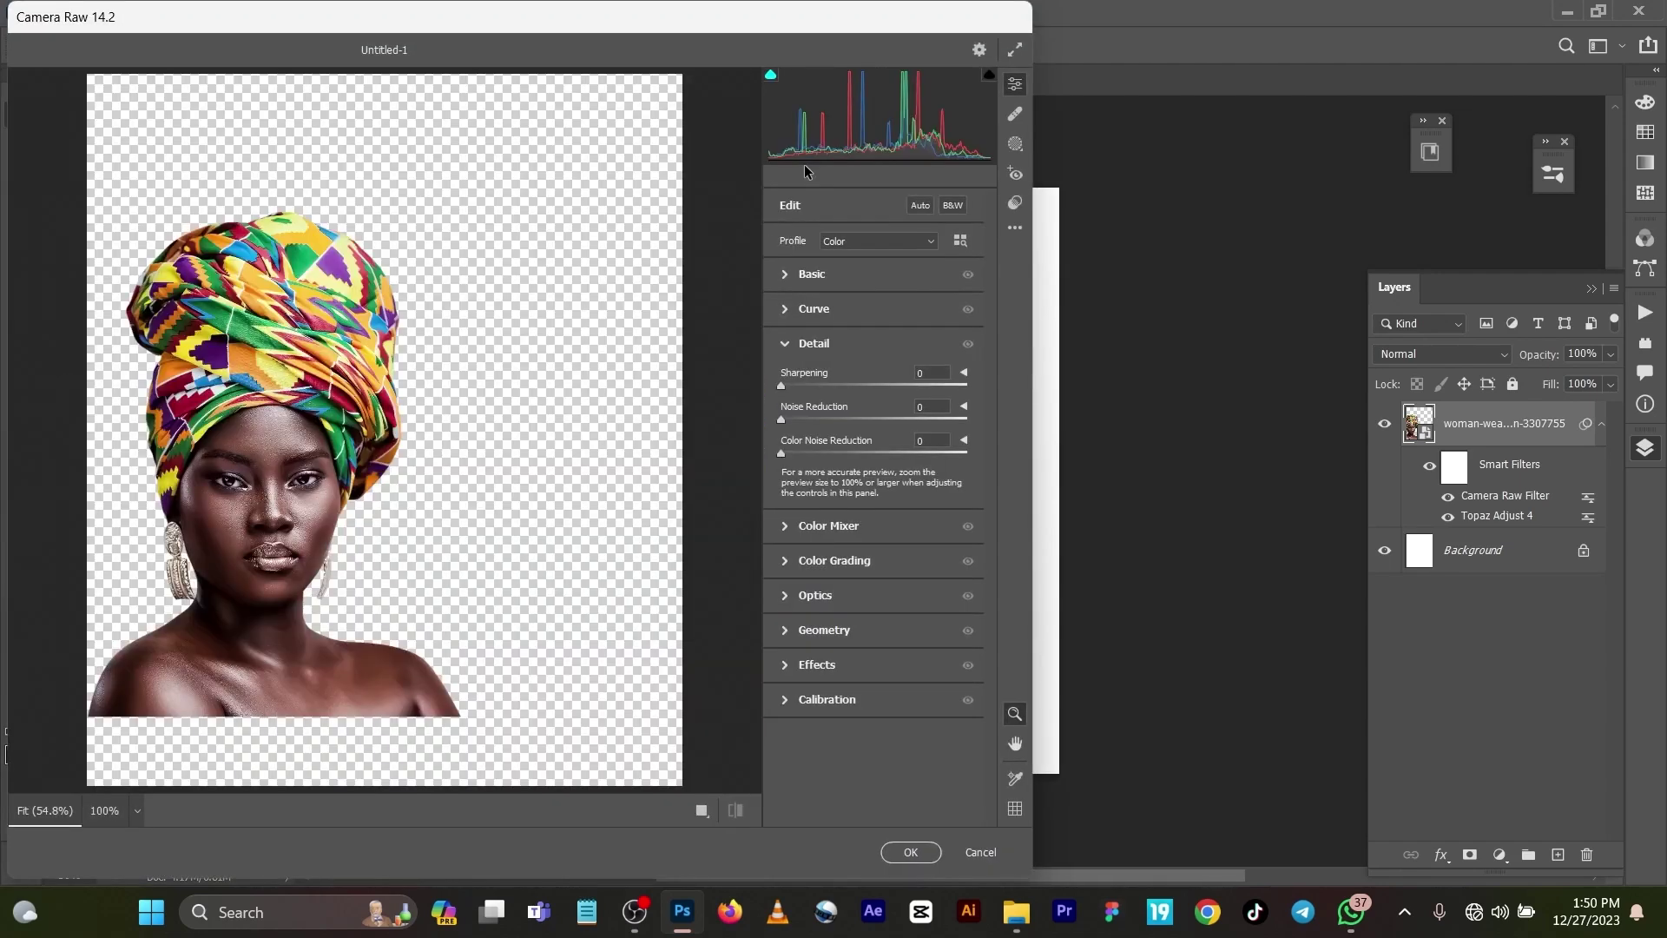
{"action": "left_click", "coordinate": [982, 853]}
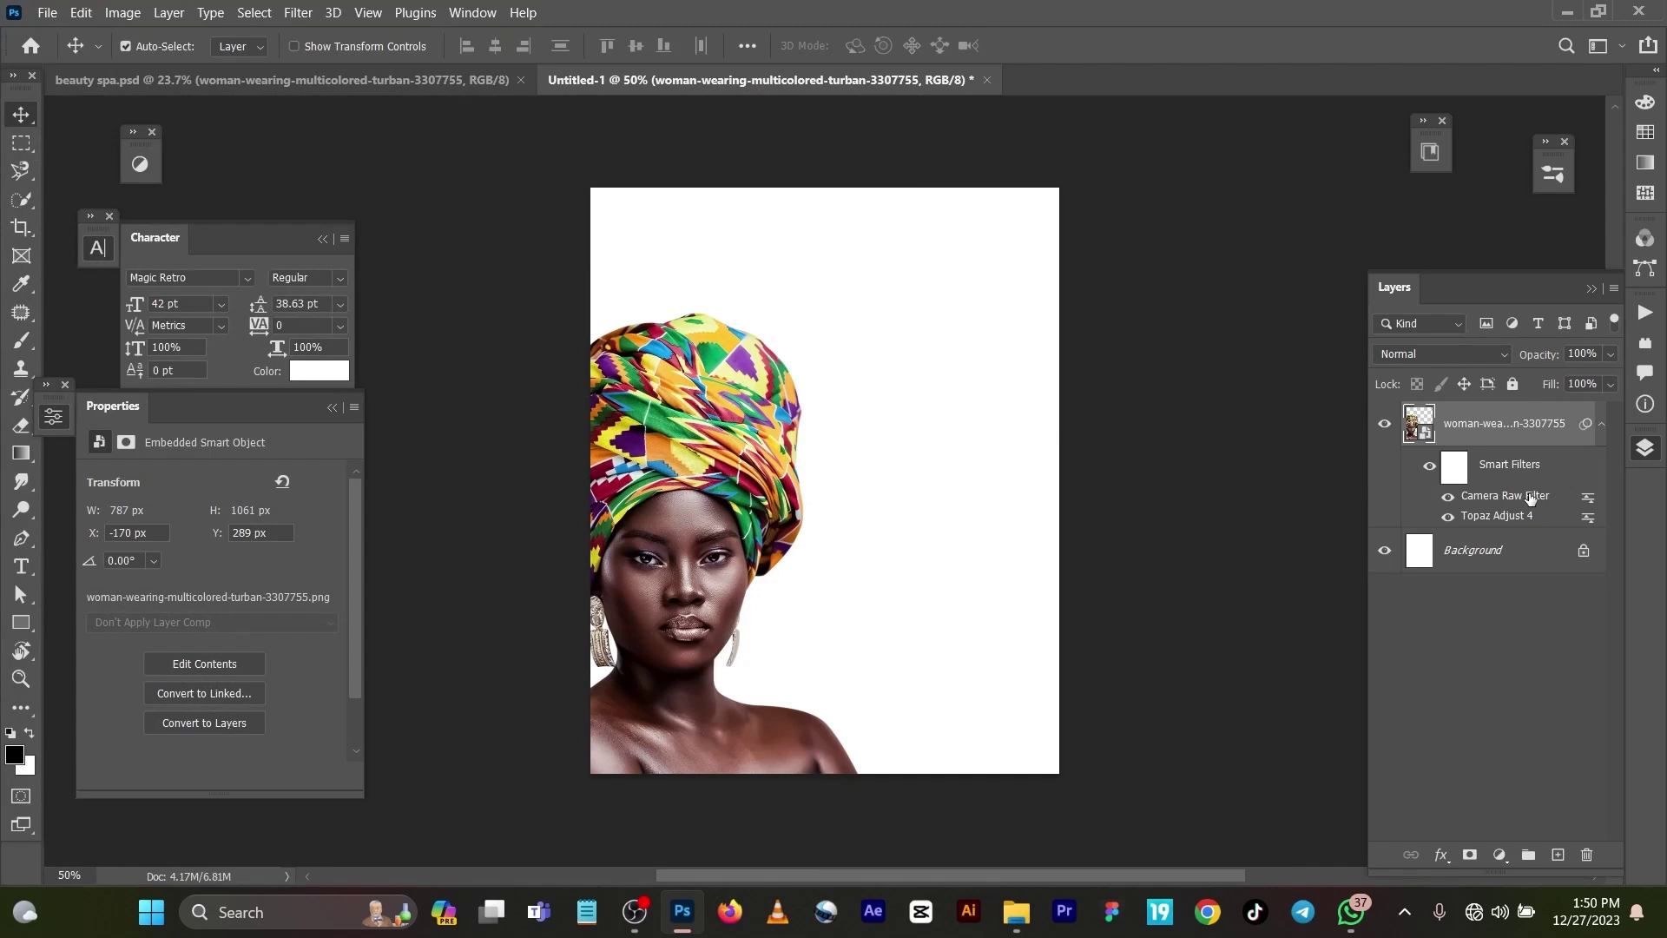
Step: Reopen Camera Raw, set Noise Reduction and Color Noise Reduction to 100 in Detail, and apply
{"action": "double_click", "coordinate": [1529, 495]}
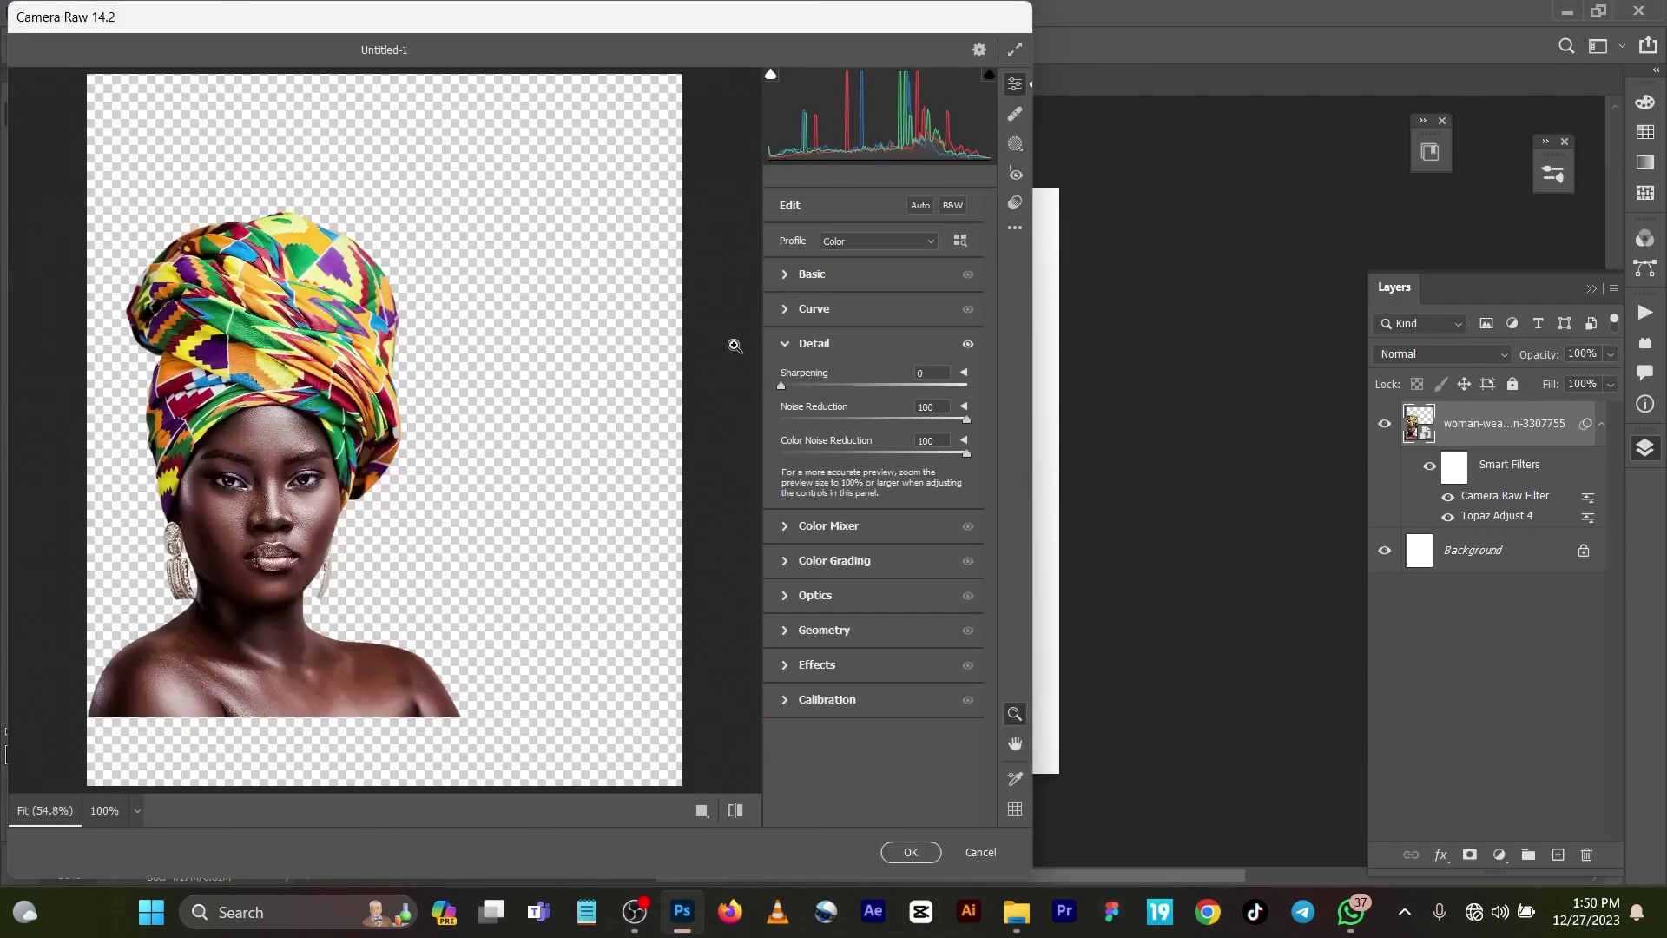
{"action": "left_click", "coordinate": [812, 274]}
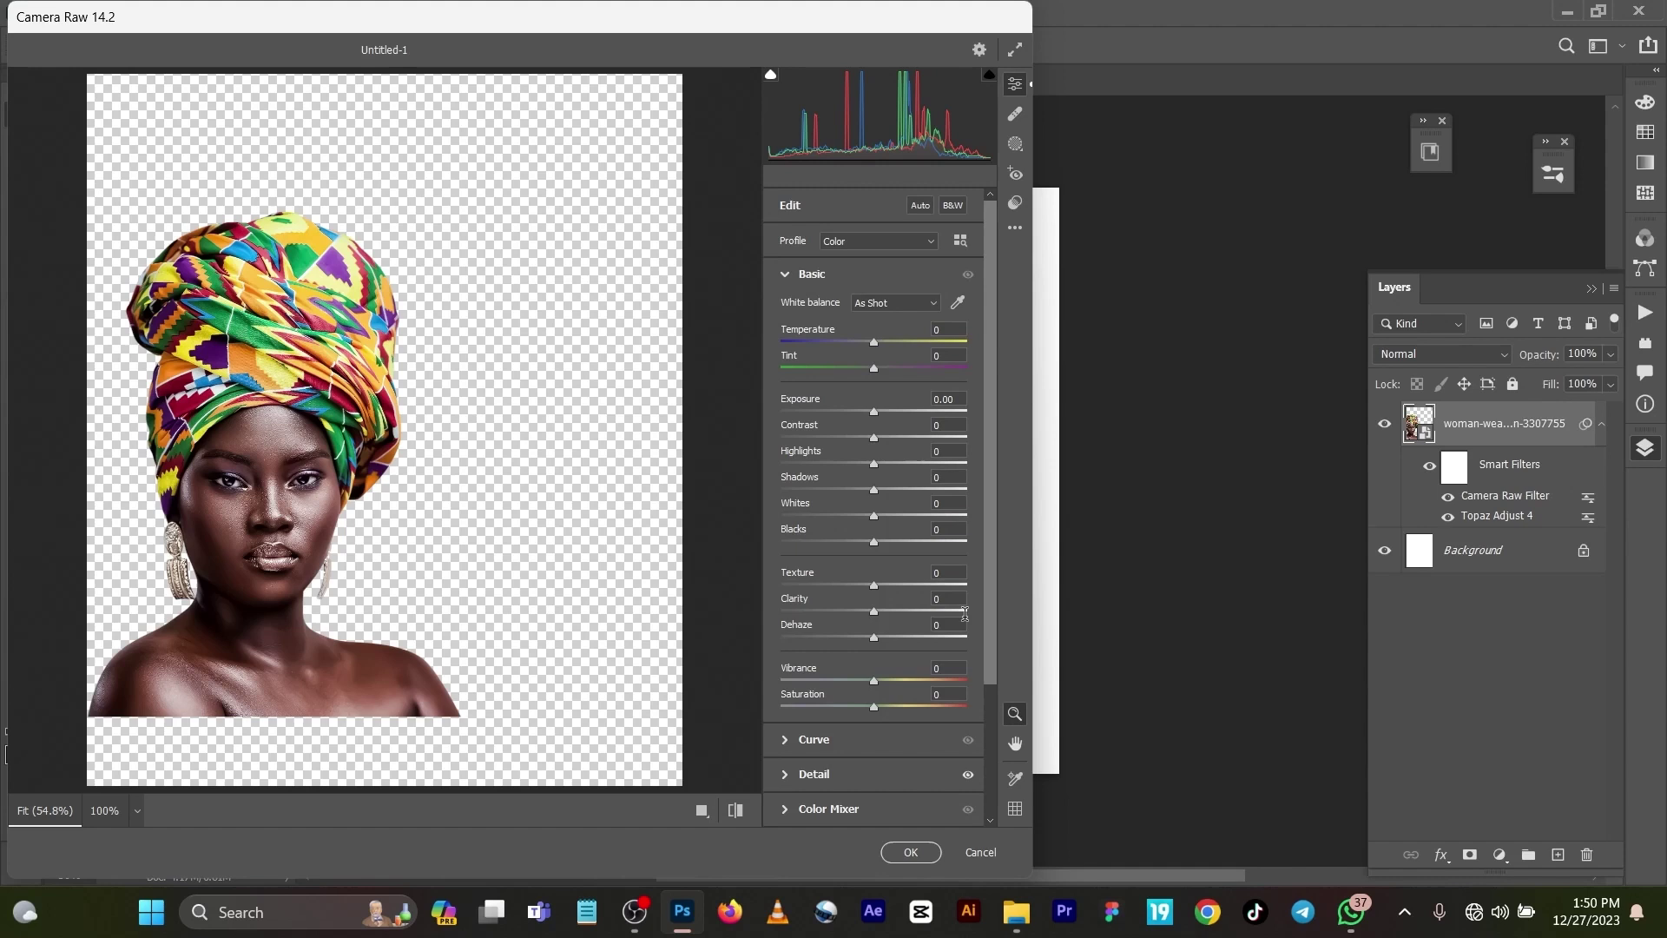
{"action": "scroll", "coordinate": [894, 528], "scroll_direction": "down", "scroll_amount": 5}
{"action": "scroll", "coordinate": [895, 529], "scroll_direction": "up", "scroll_amount": 5}
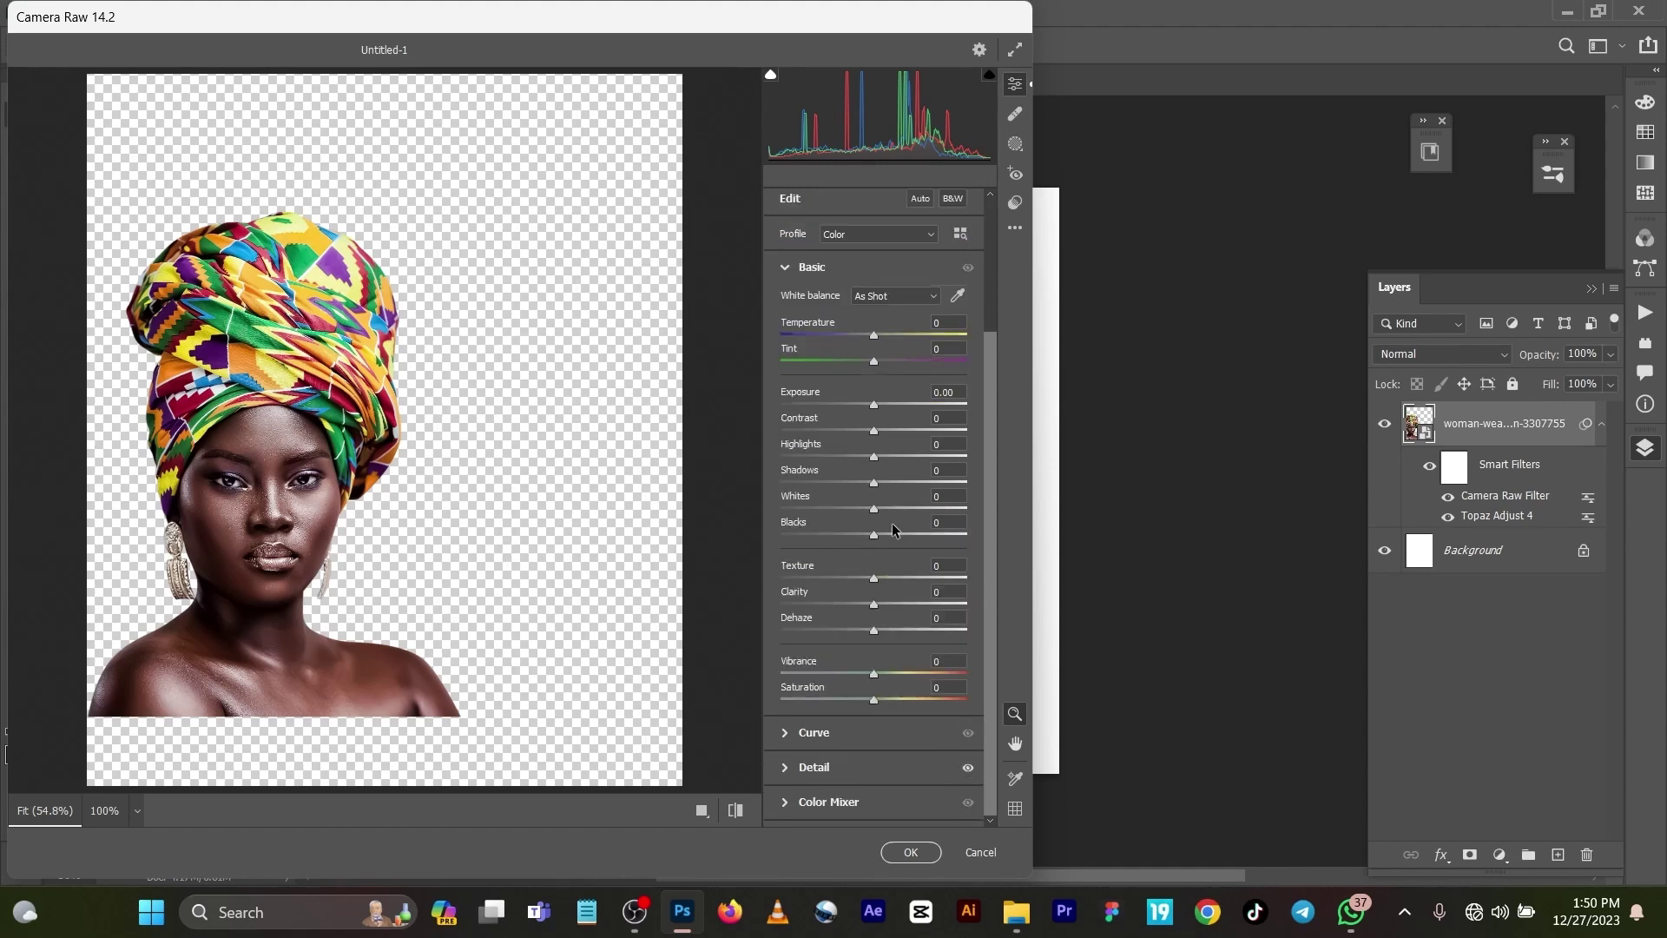
{"action": "scroll", "coordinate": [873, 742], "scroll_direction": "down", "scroll_amount": 3}
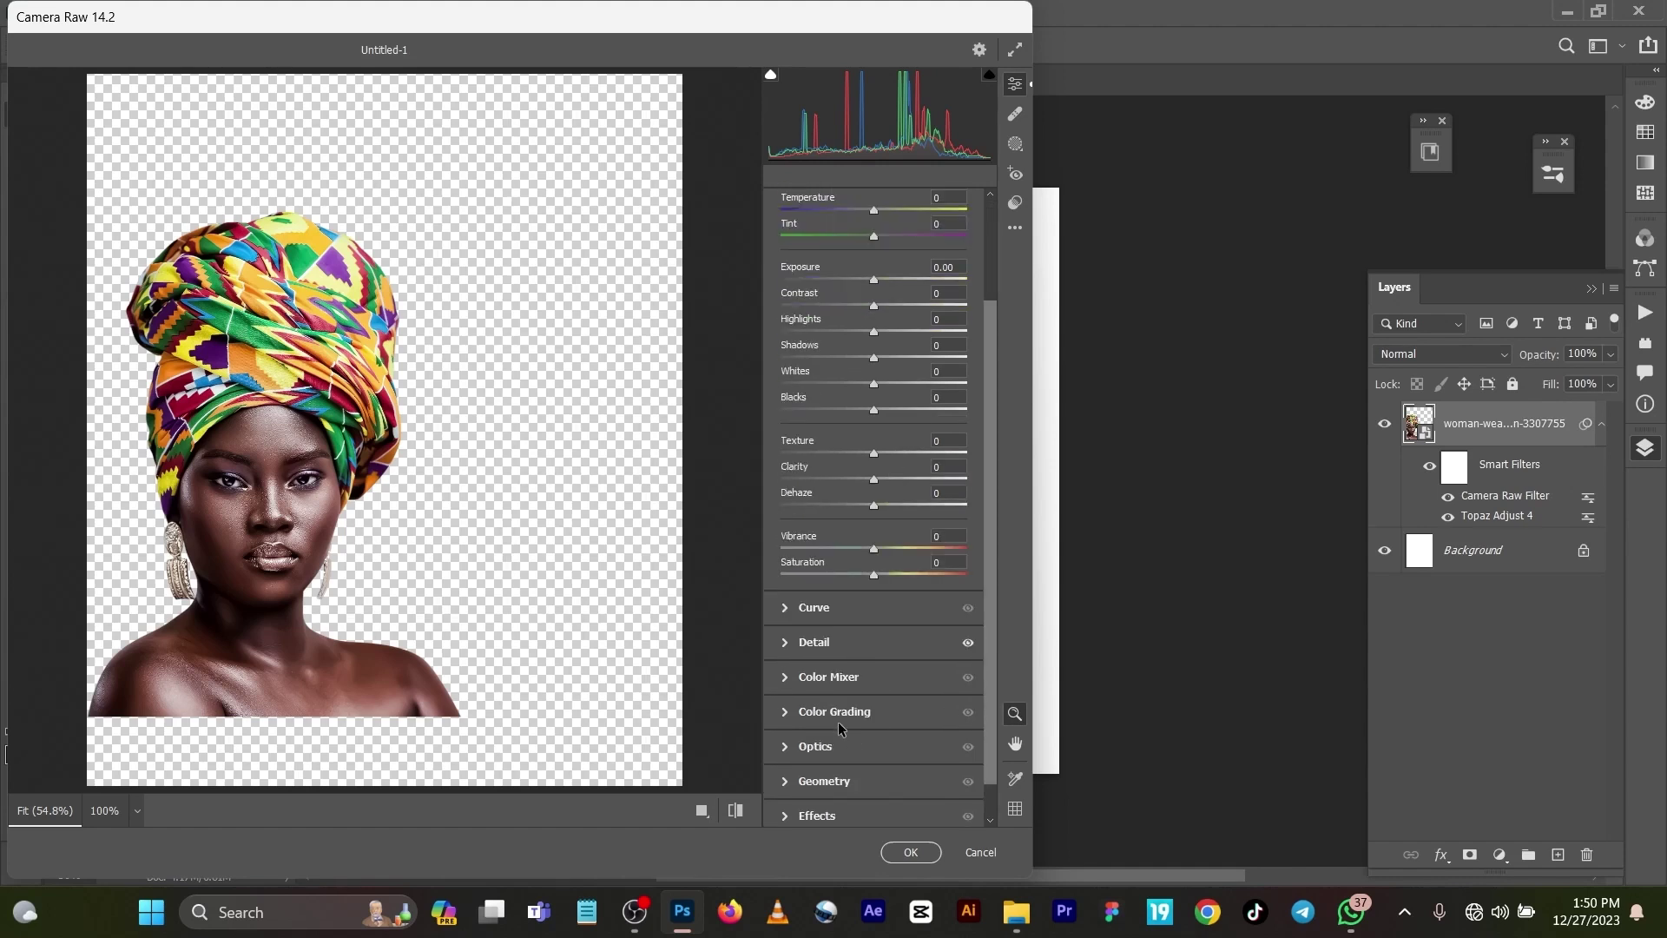
{"action": "left_click", "coordinate": [886, 650]}
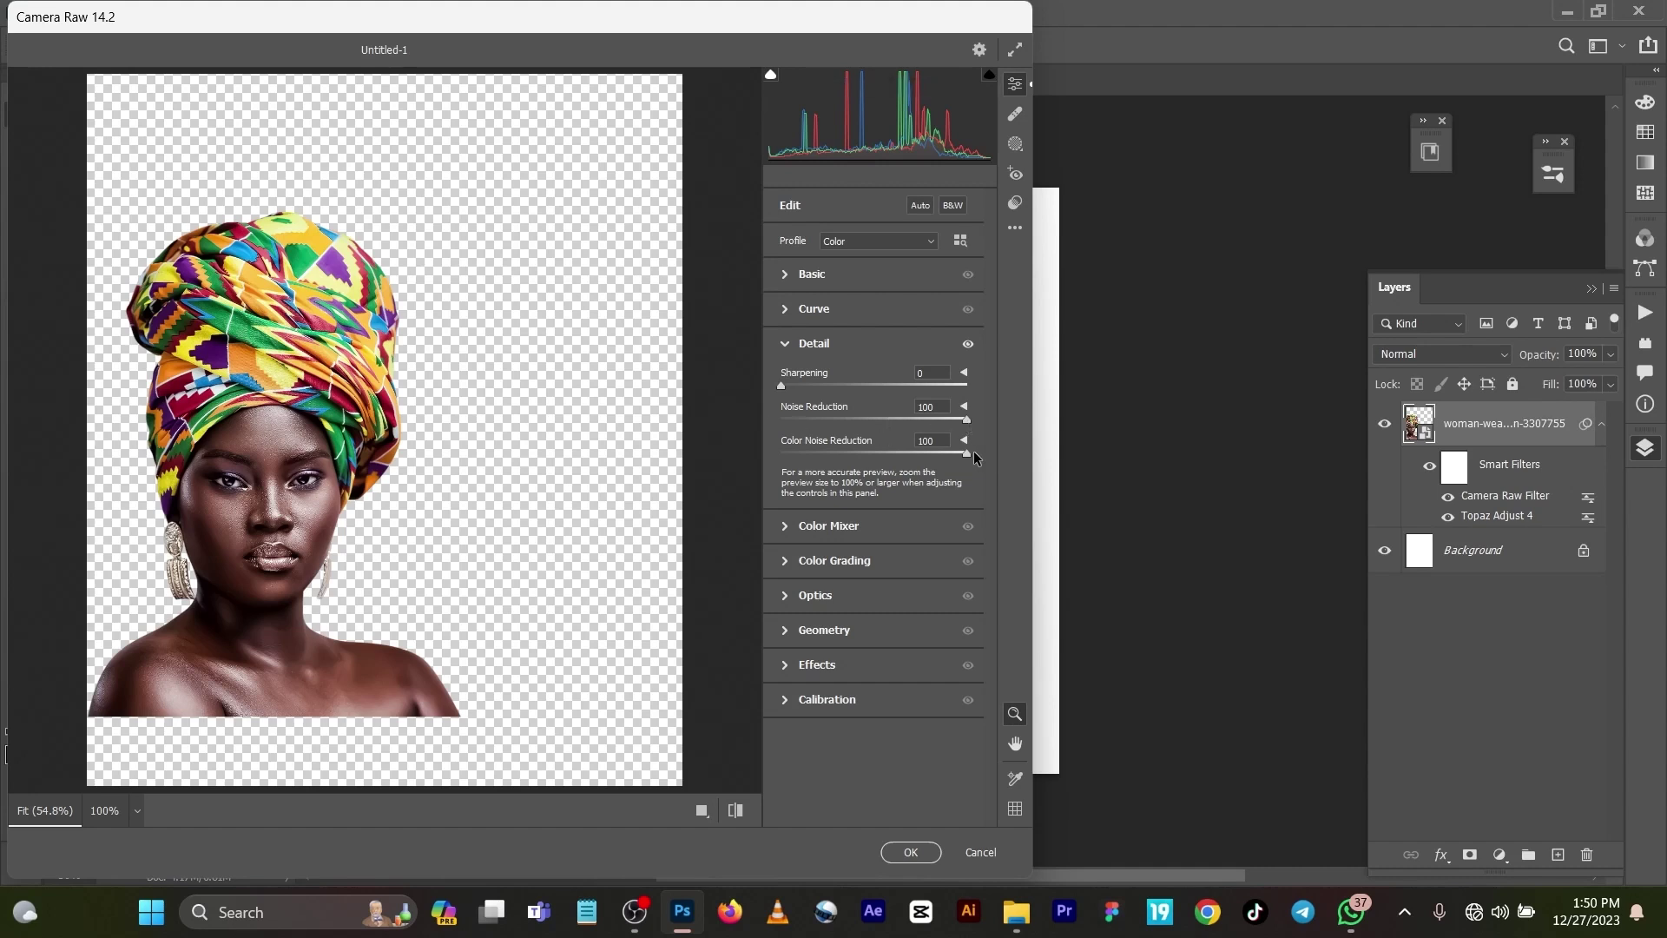
{"action": "left_click_drag", "start_coordinate": [967, 423], "coordinate": [764, 422]}
{"action": "left_click_drag", "start_coordinate": [968, 455], "coordinate": [799, 451]}
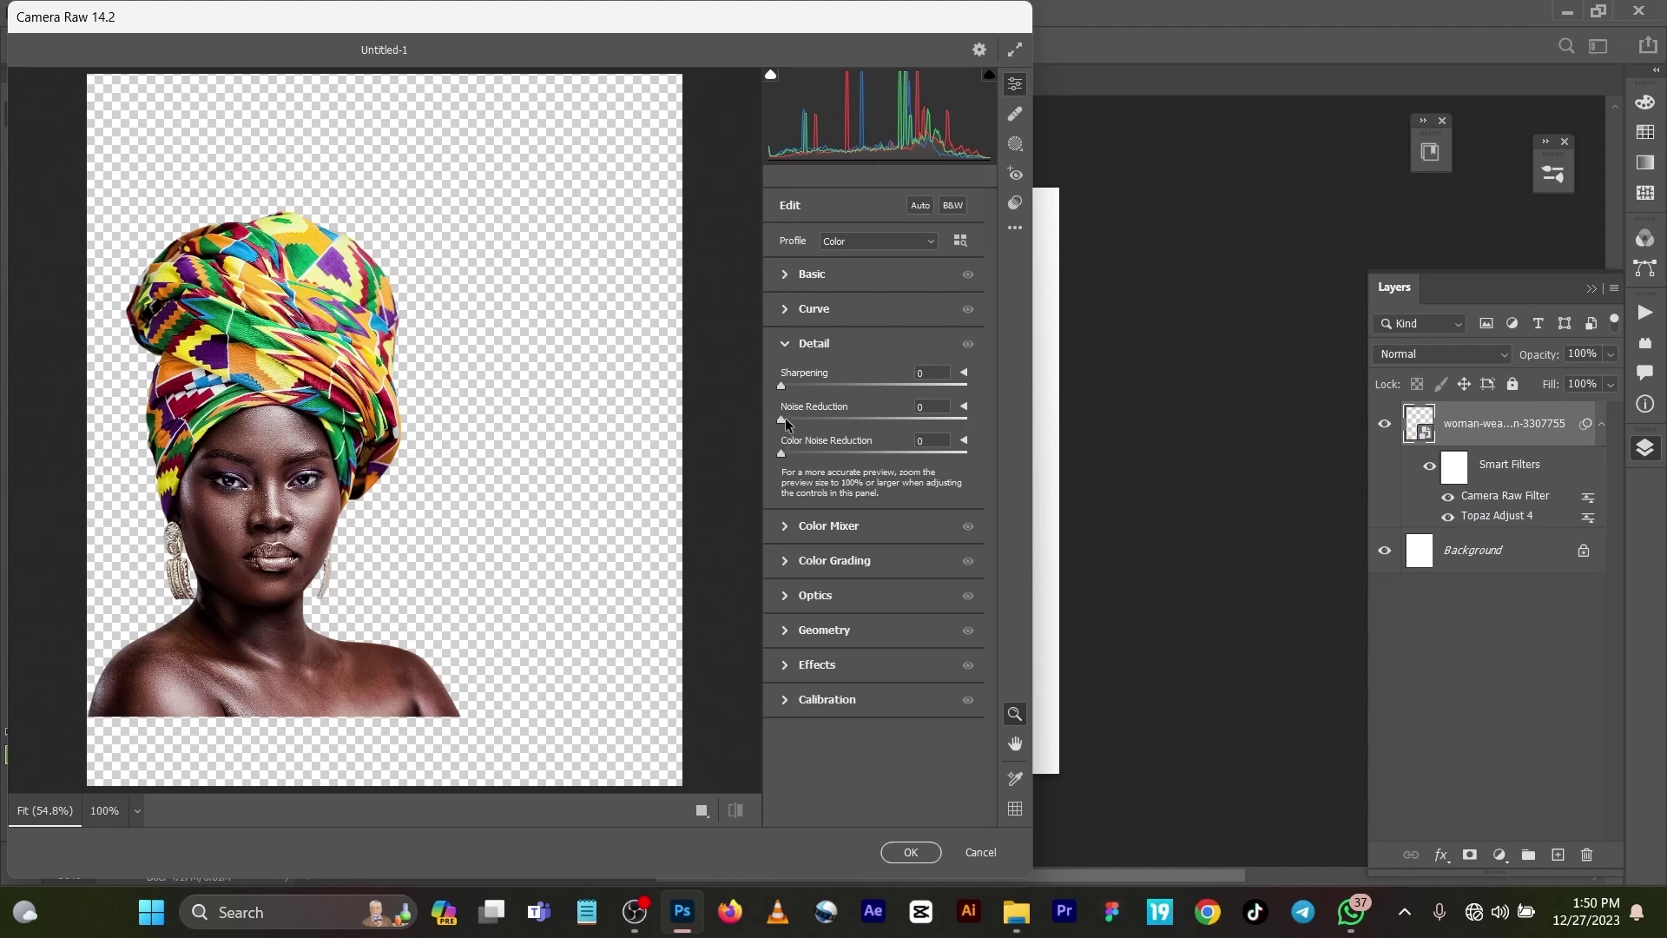
{"action": "left_click_drag", "start_coordinate": [784, 423], "coordinate": [1107, 438]}
{"action": "left_click", "coordinate": [974, 855]}
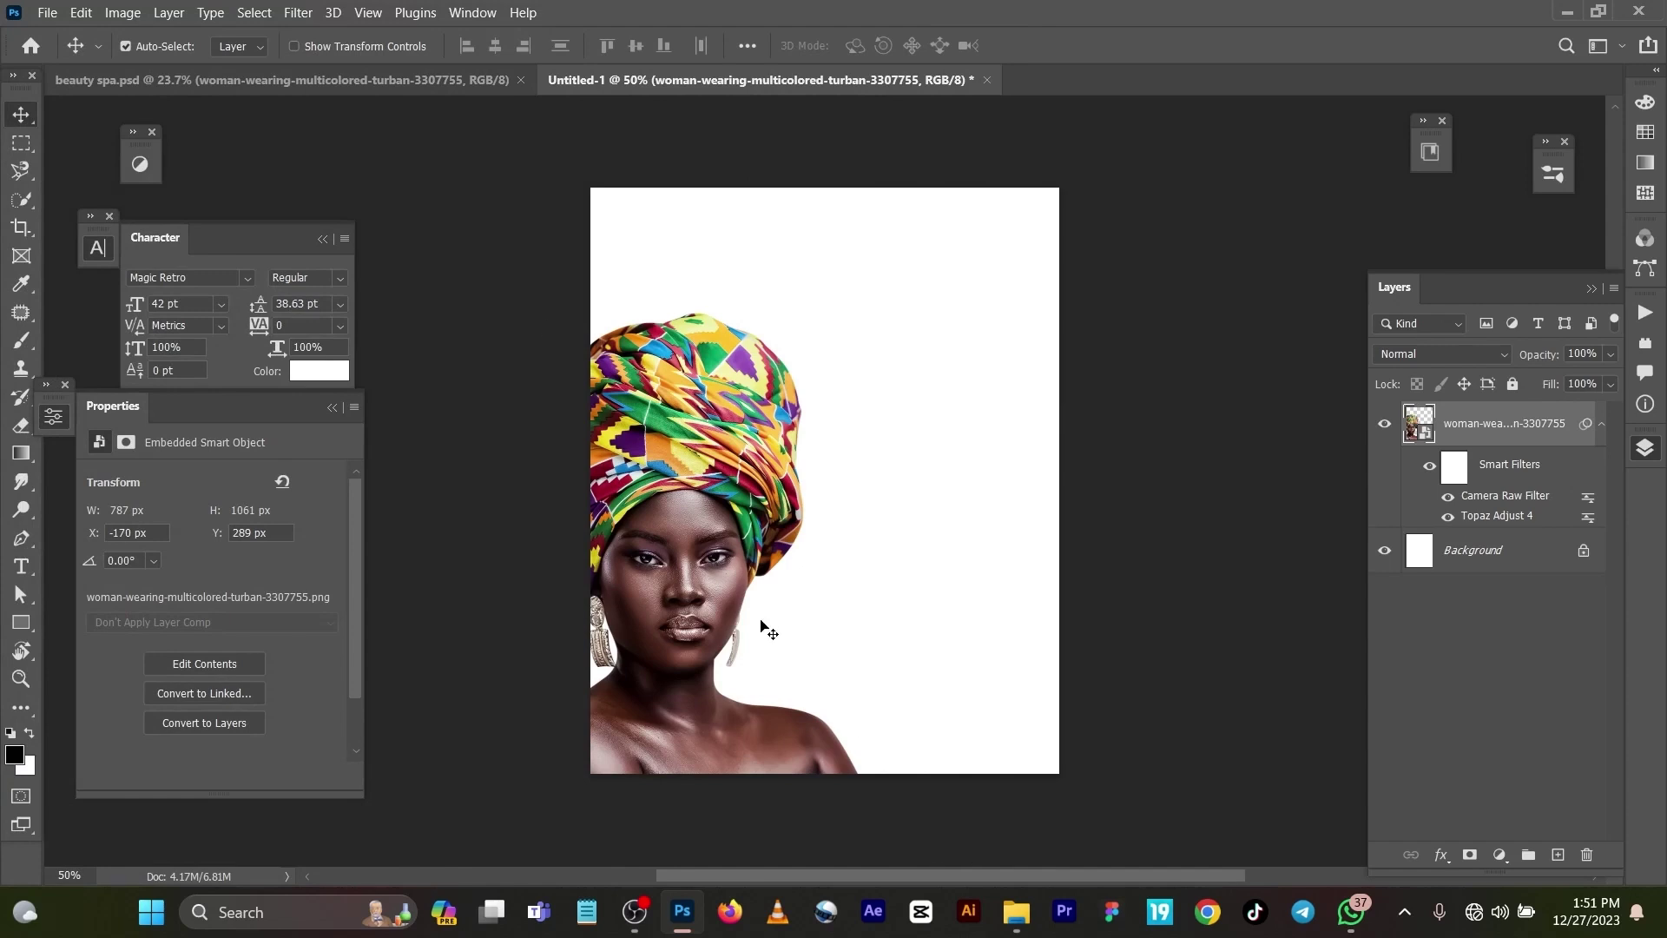
Step: Switch to beauty spa.psd, select Spark-01, and hide the light-glow Group 4
{"action": "left_click", "coordinate": [342, 91]}
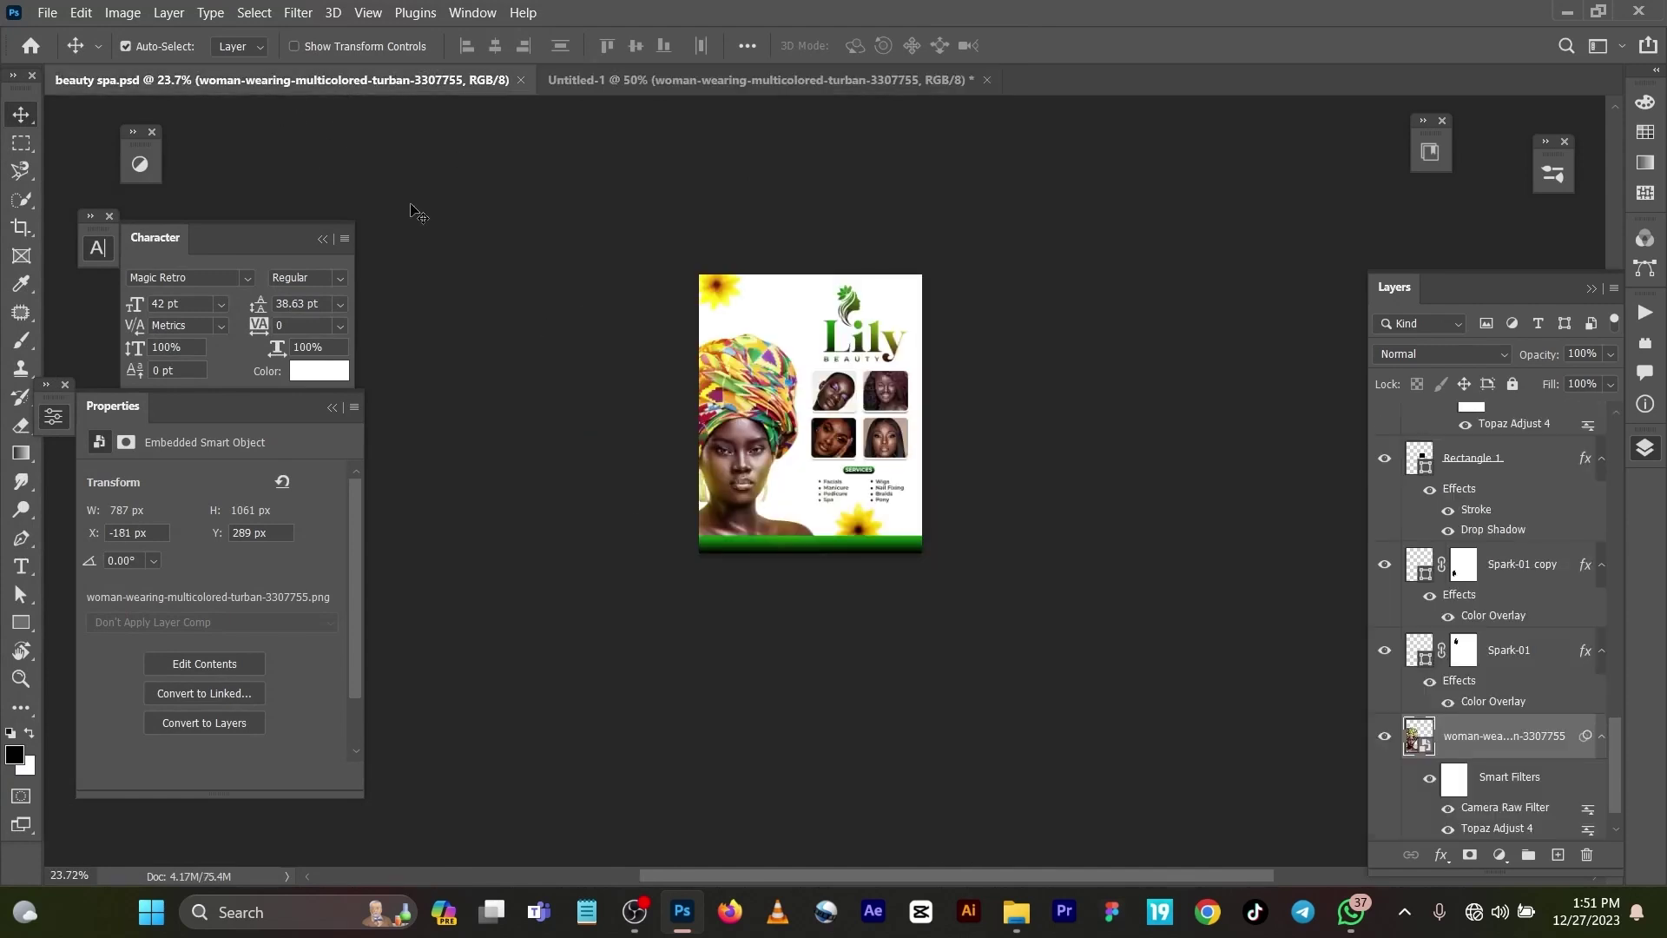
{"action": "scroll", "coordinate": [832, 469], "scroll_direction": "up", "scroll_amount": 2}
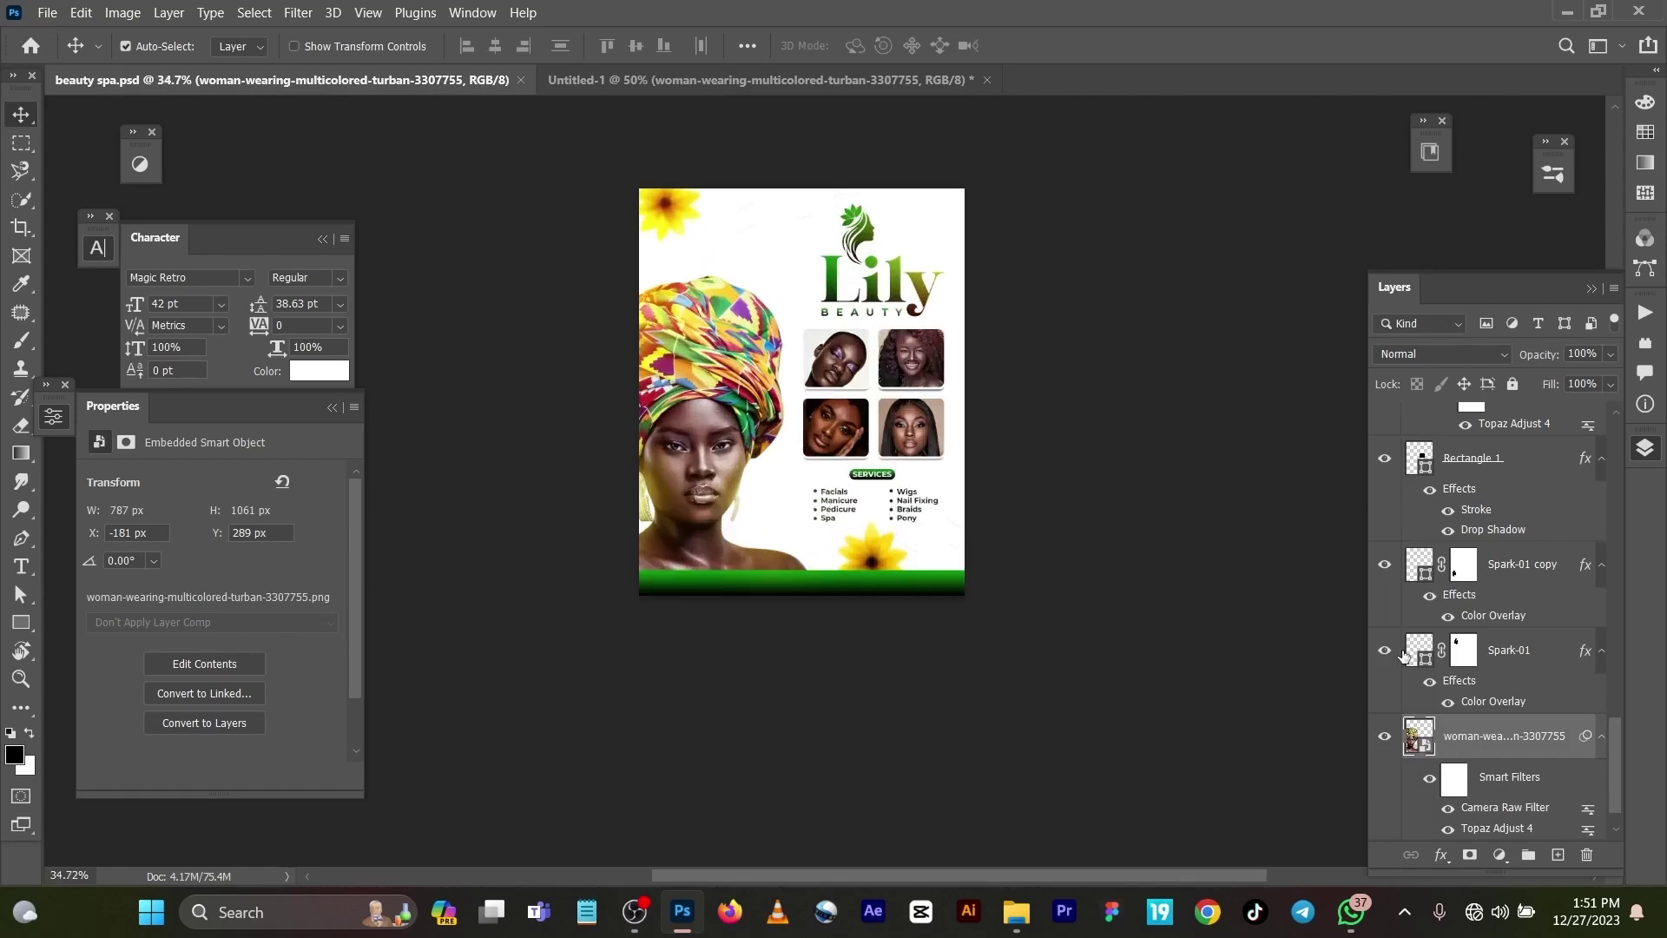
{"action": "left_click", "coordinate": [1404, 658]}
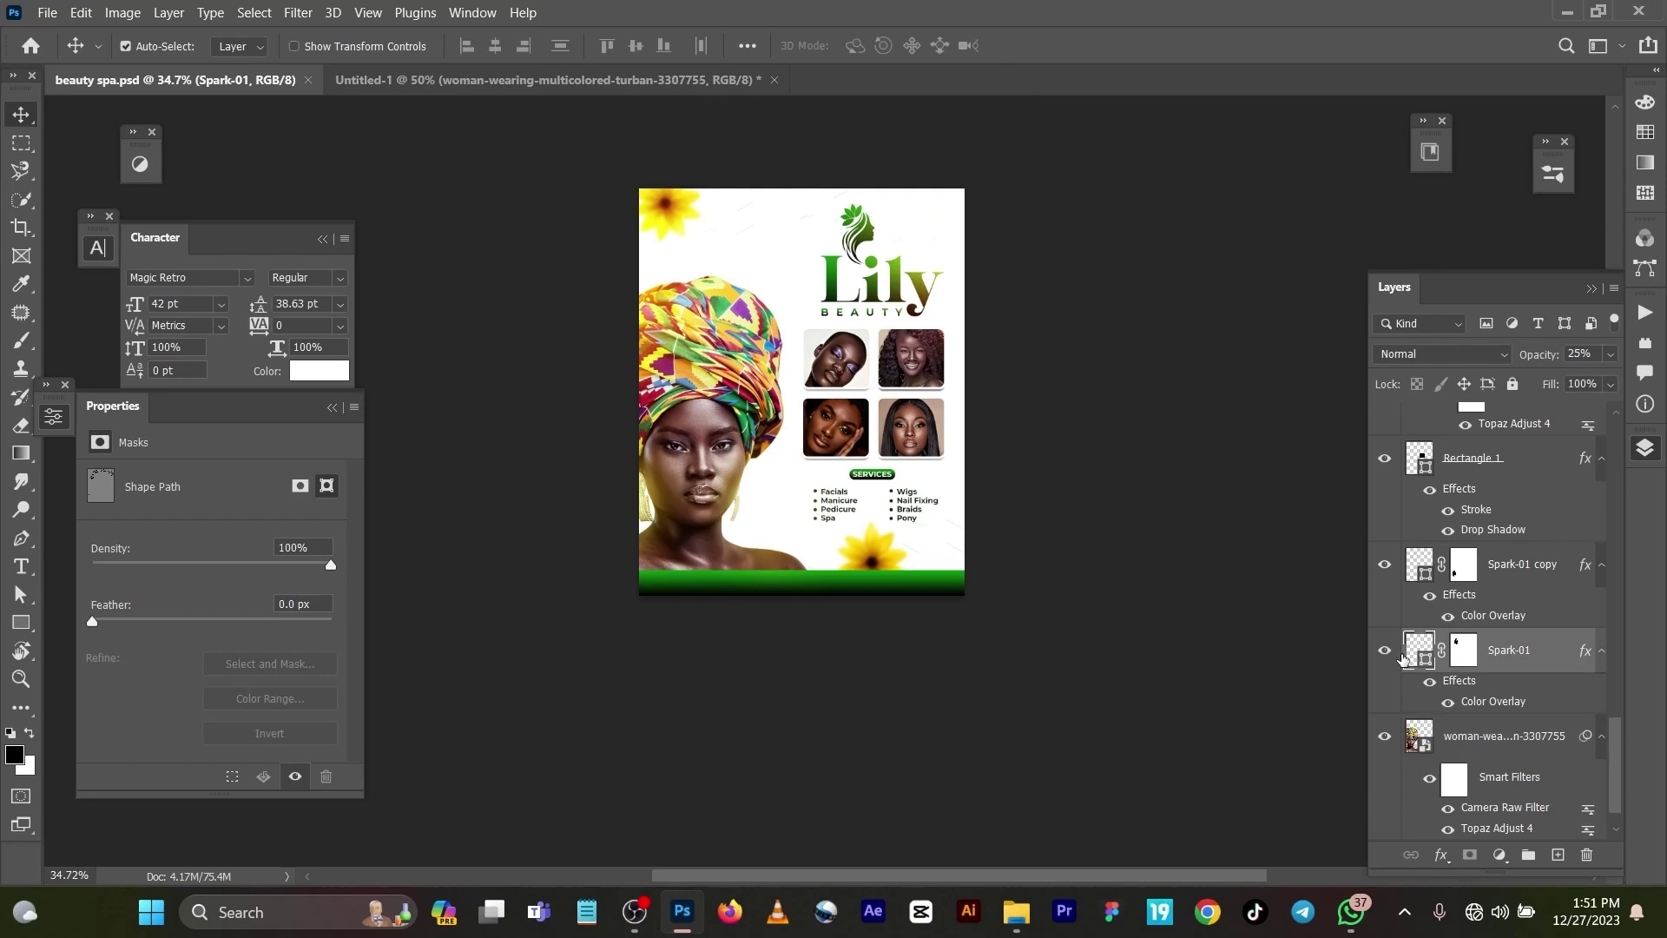
{"action": "scroll", "coordinate": [1415, 586], "scroll_direction": "up", "scroll_amount": 3}
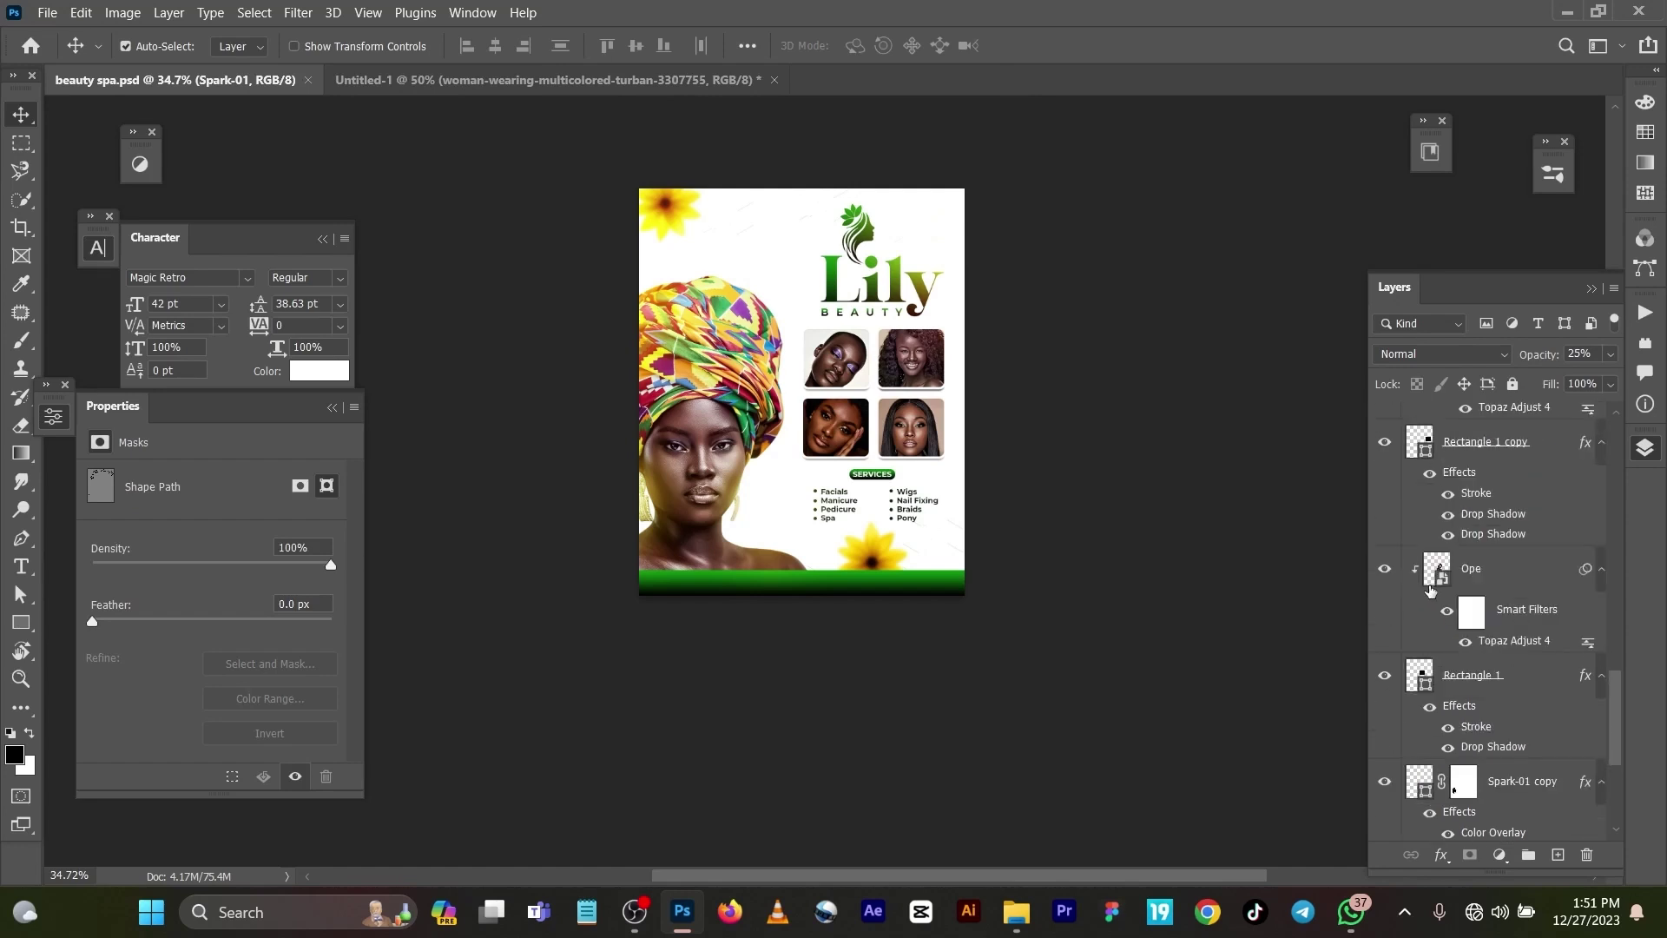
{"action": "scroll", "coordinate": [1431, 590], "scroll_direction": "up", "scroll_amount": 3}
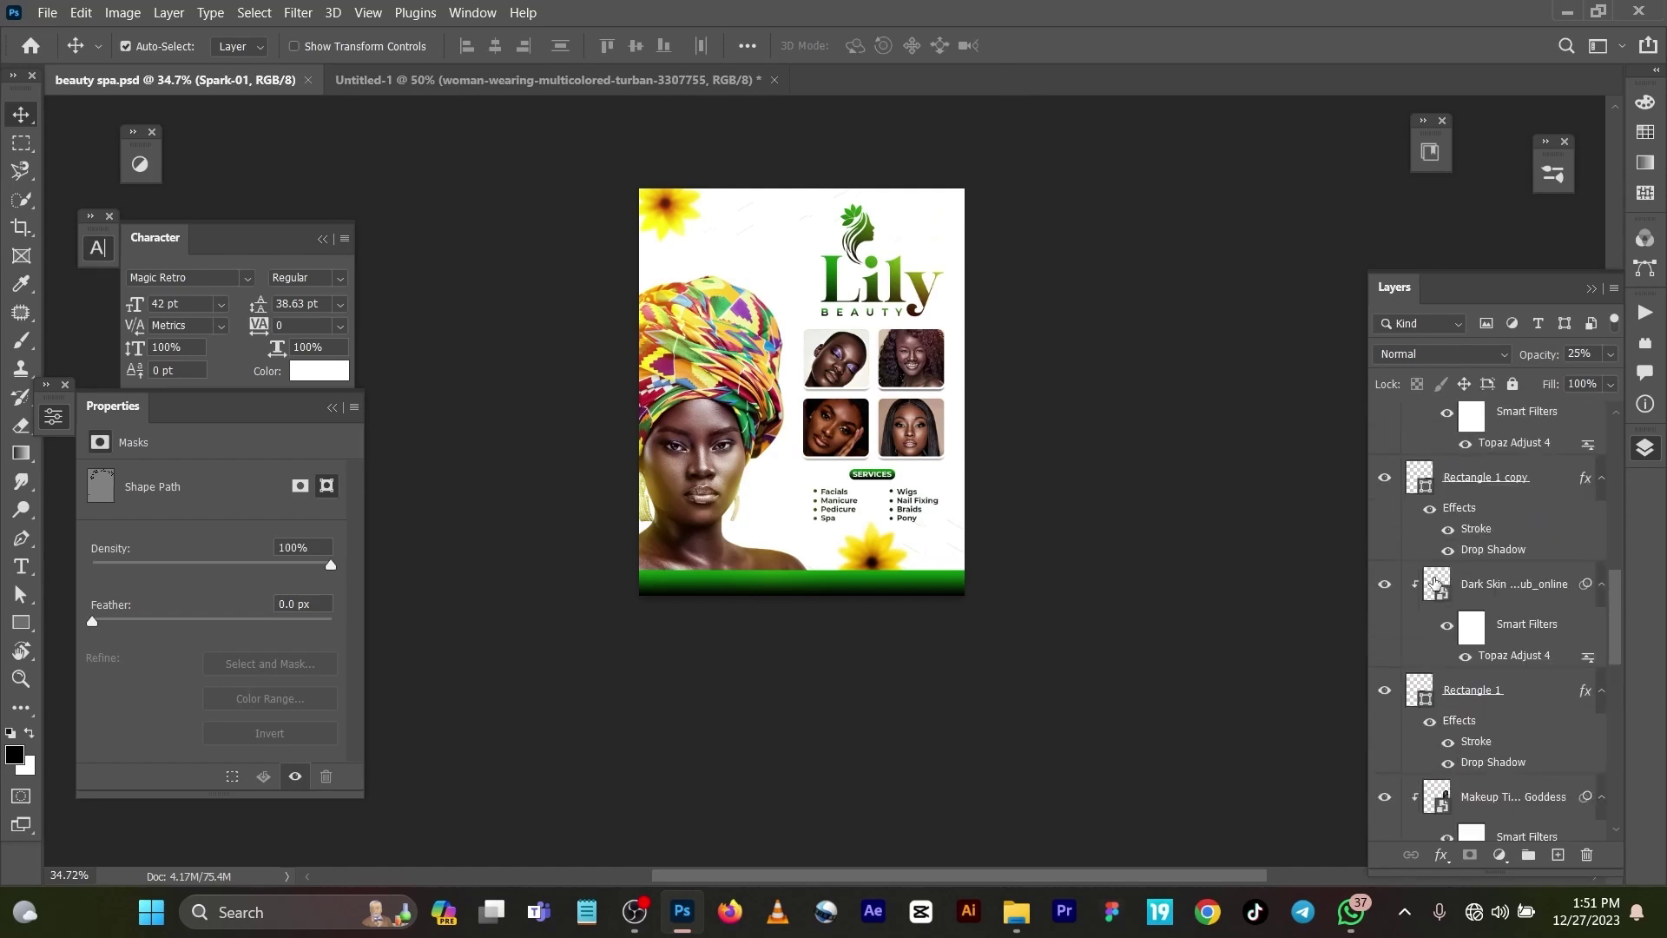
{"action": "scroll", "coordinate": [1435, 584], "scroll_direction": "up", "scroll_amount": 5}
{"action": "left_click", "coordinate": [665, 204]}
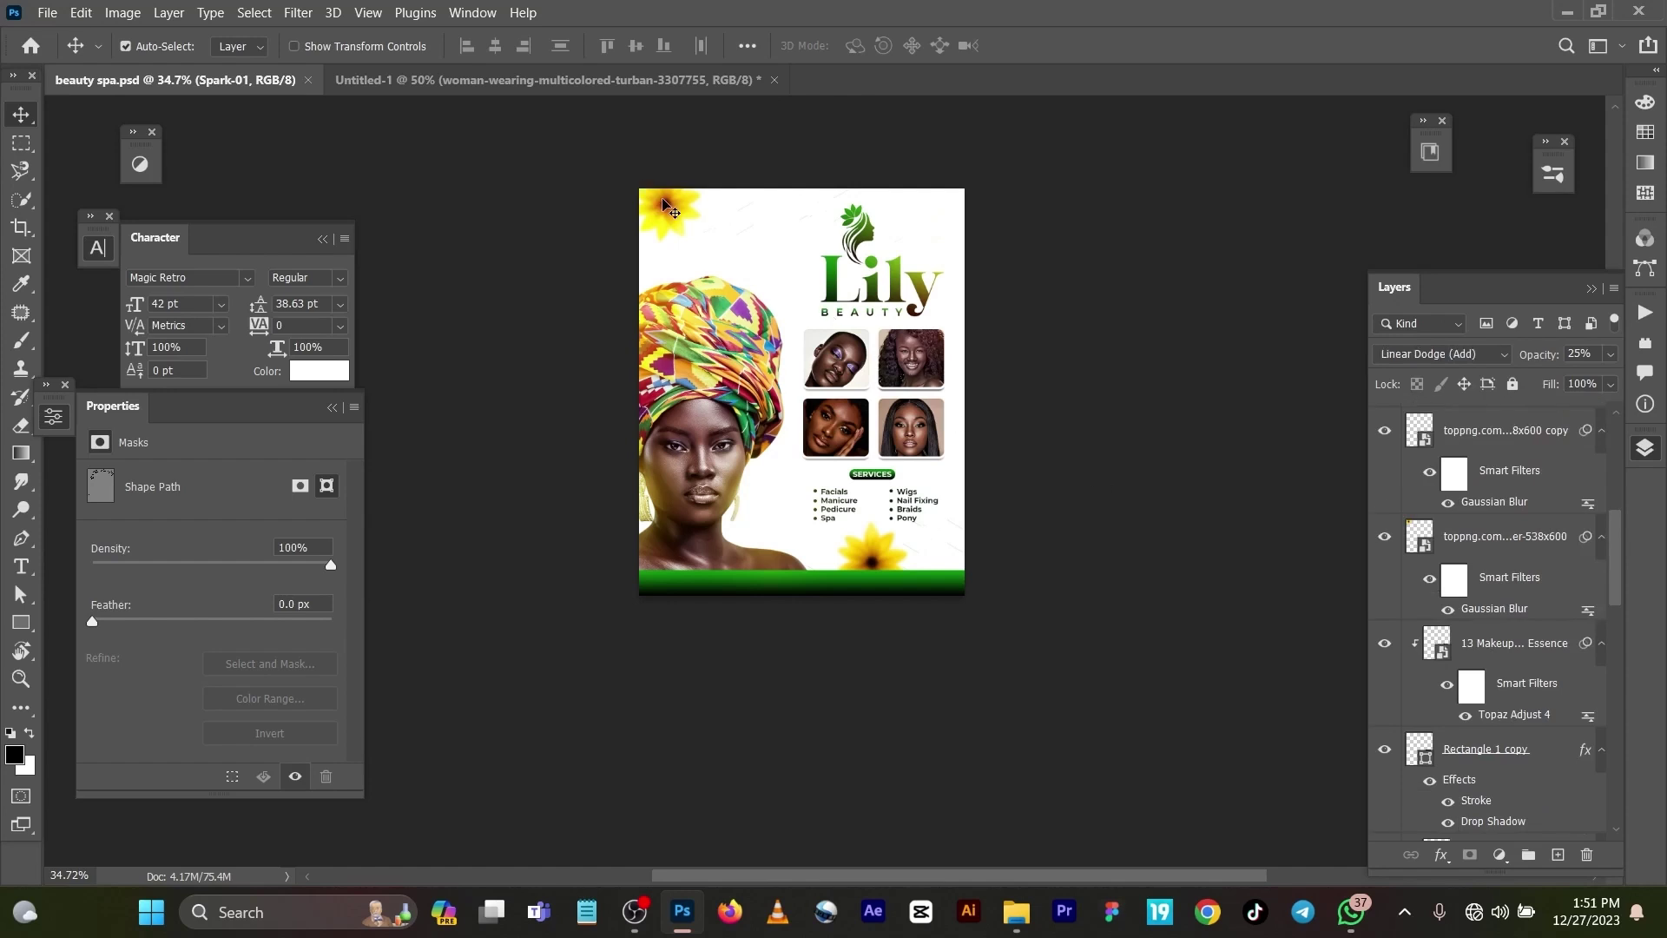
{"action": "scroll", "coordinate": [1516, 509], "scroll_direction": "up", "scroll_amount": 2}
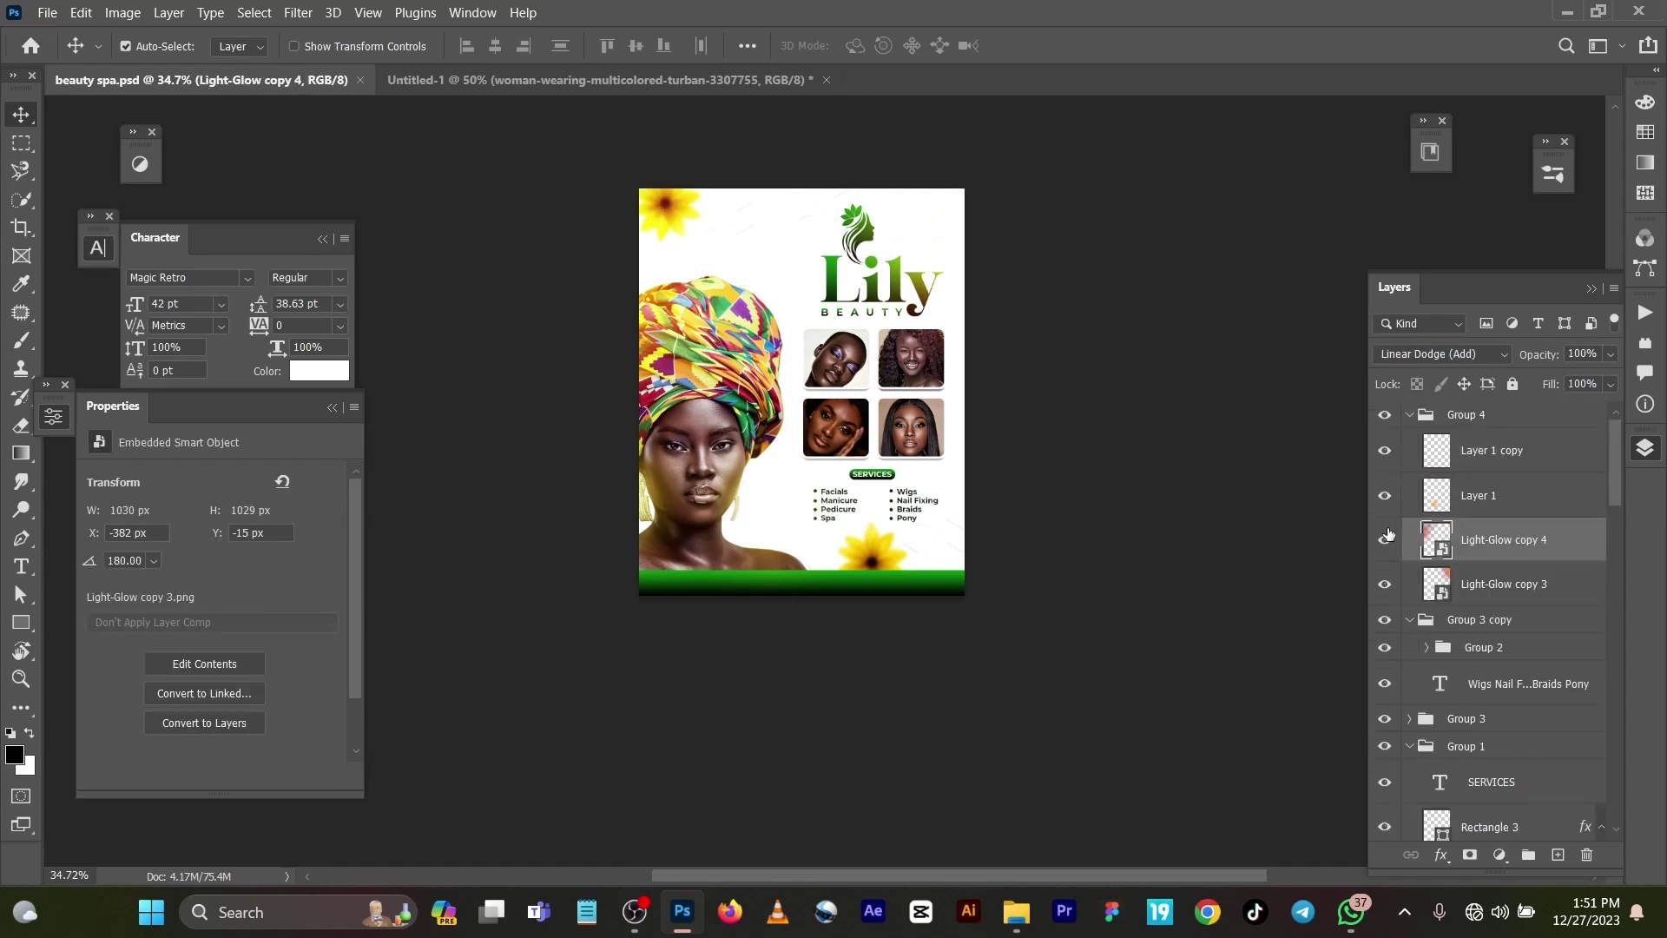
{"action": "left_click", "coordinate": [1386, 415]}
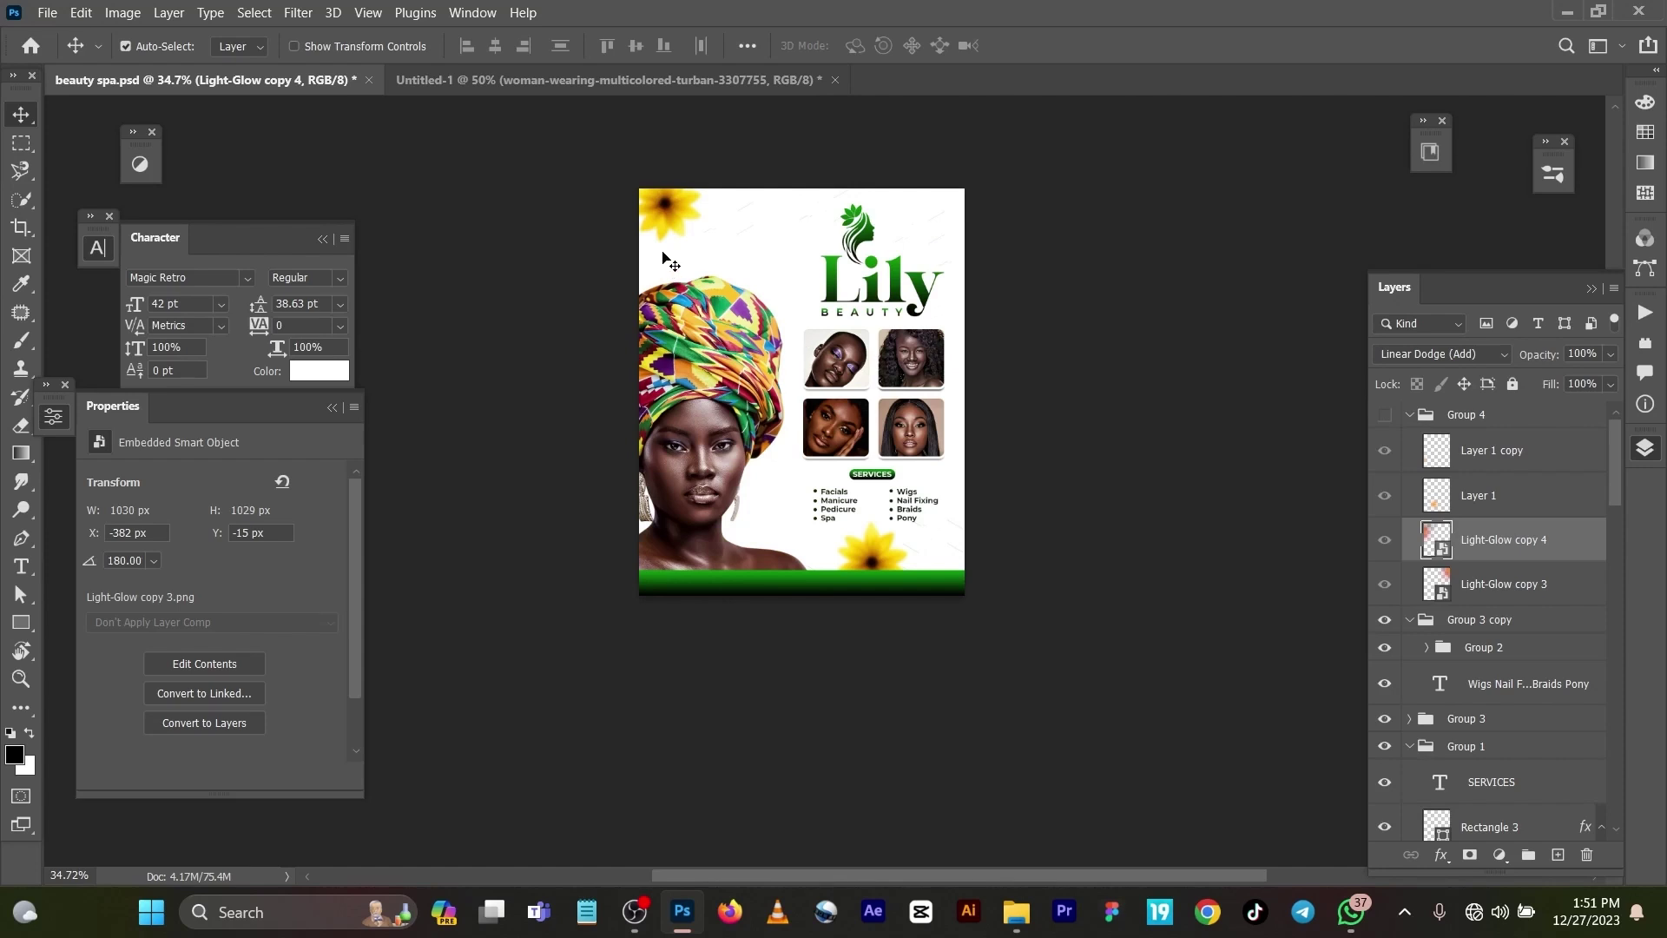
Step: Select the yellow flower layer and confirm its Gaussian Blur at 4.5 pixels
{"action": "left_click", "coordinate": [673, 213]}
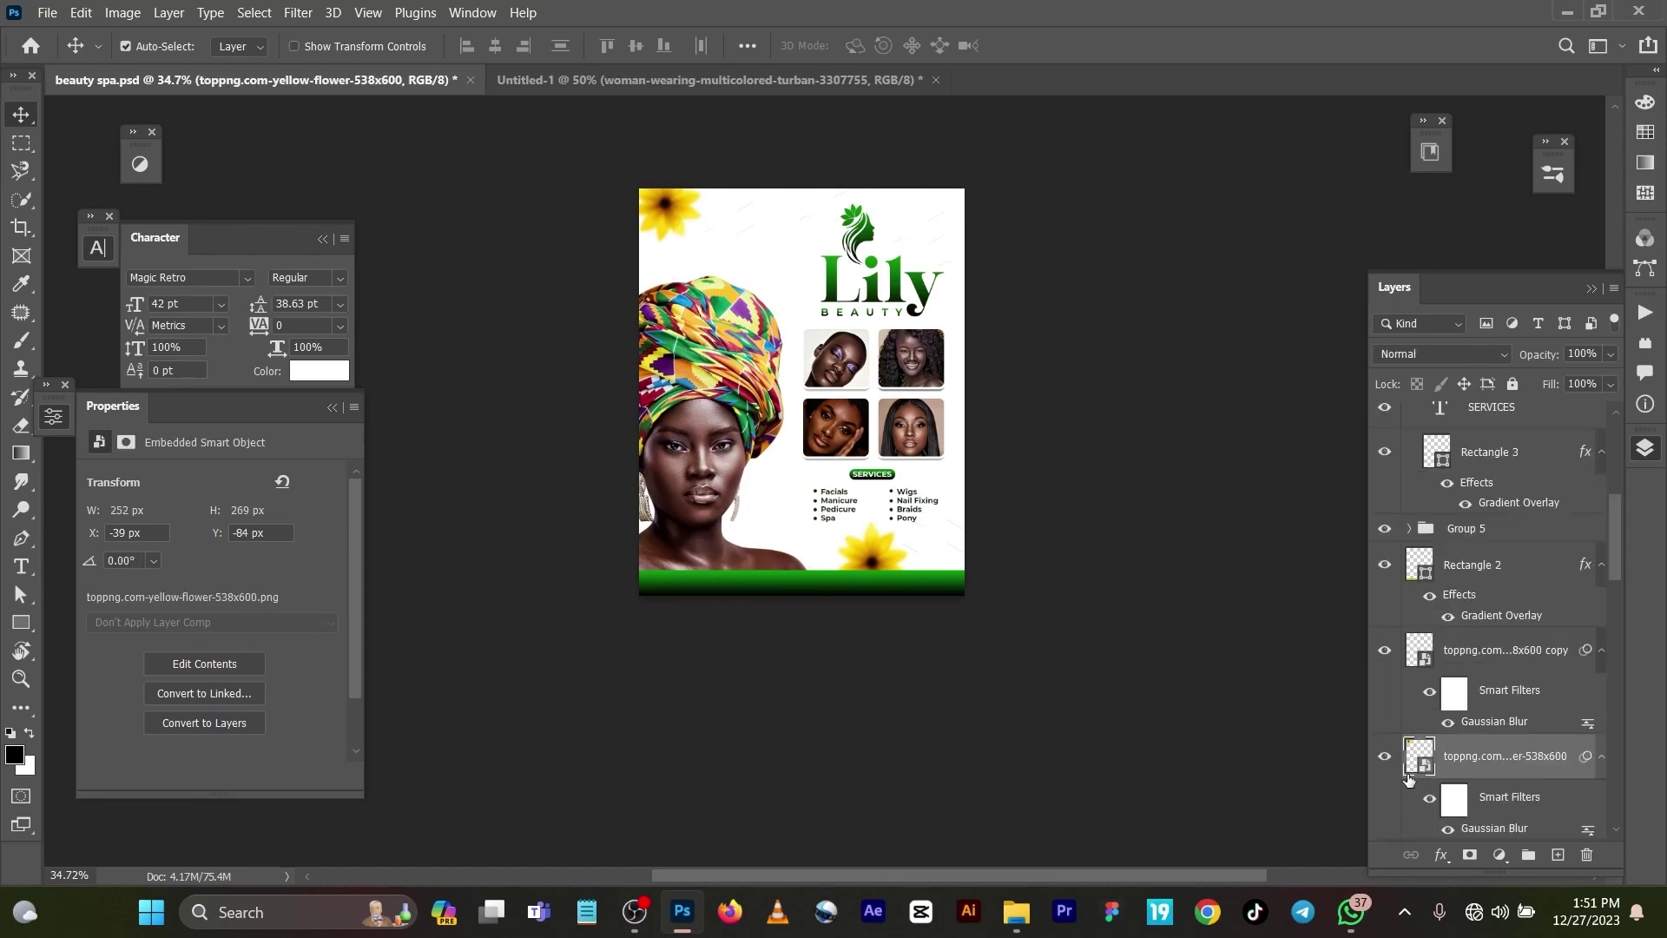
{"action": "scroll", "coordinate": [1437, 688], "scroll_direction": "down", "scroll_amount": 1}
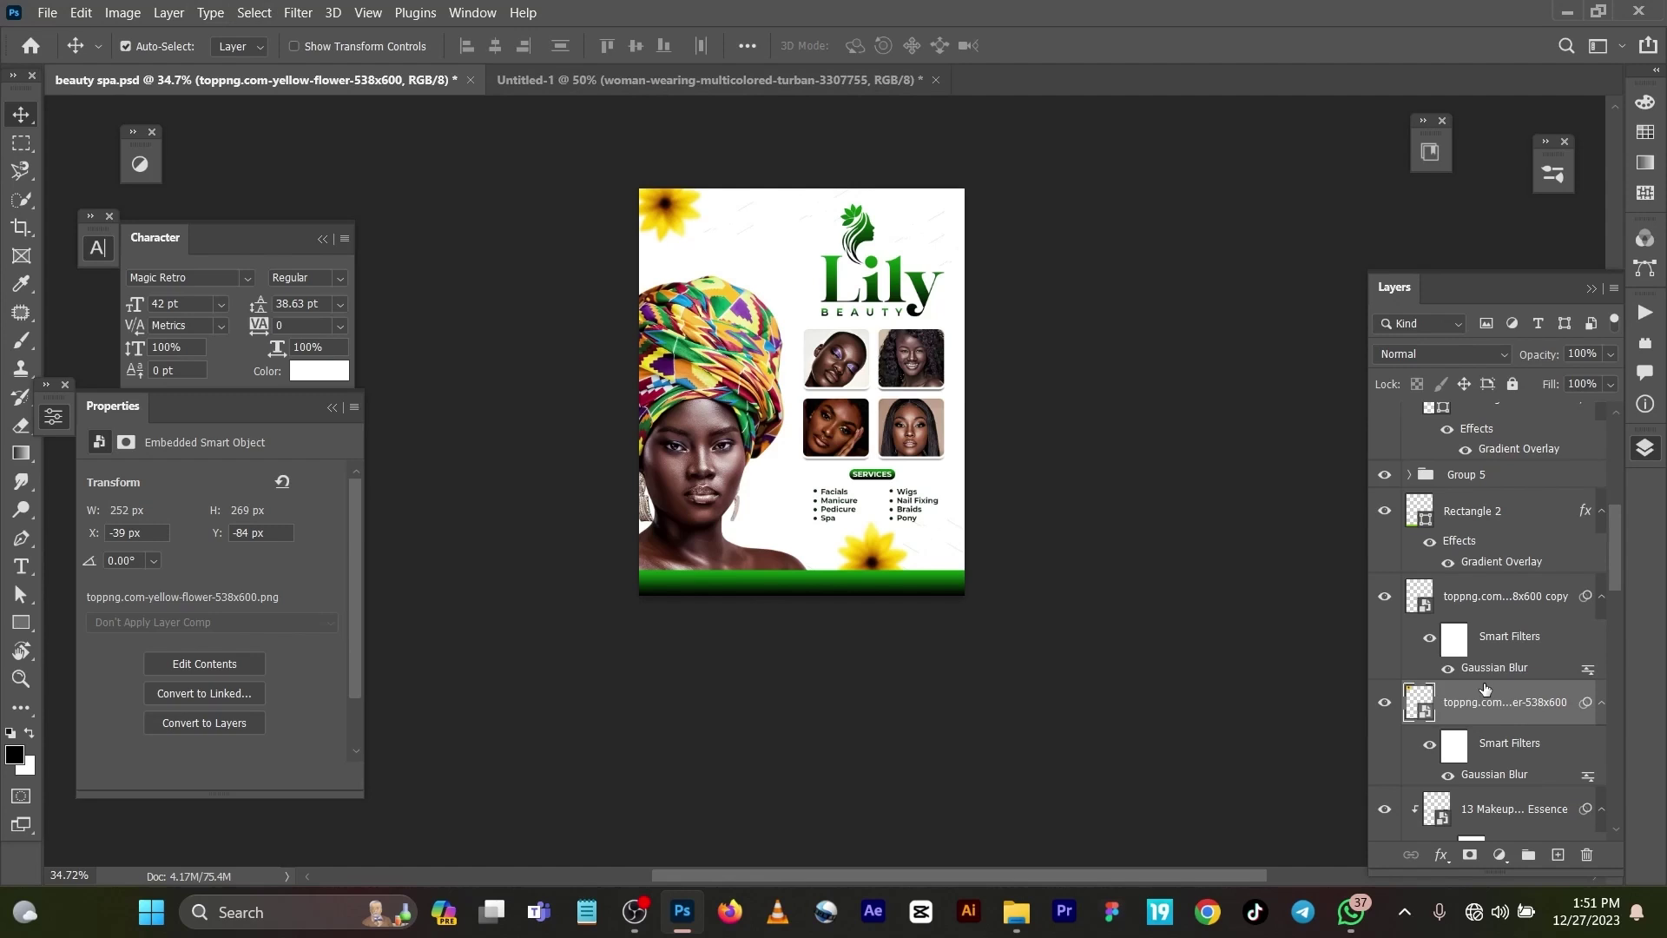
{"action": "double_click", "coordinate": [1500, 775]}
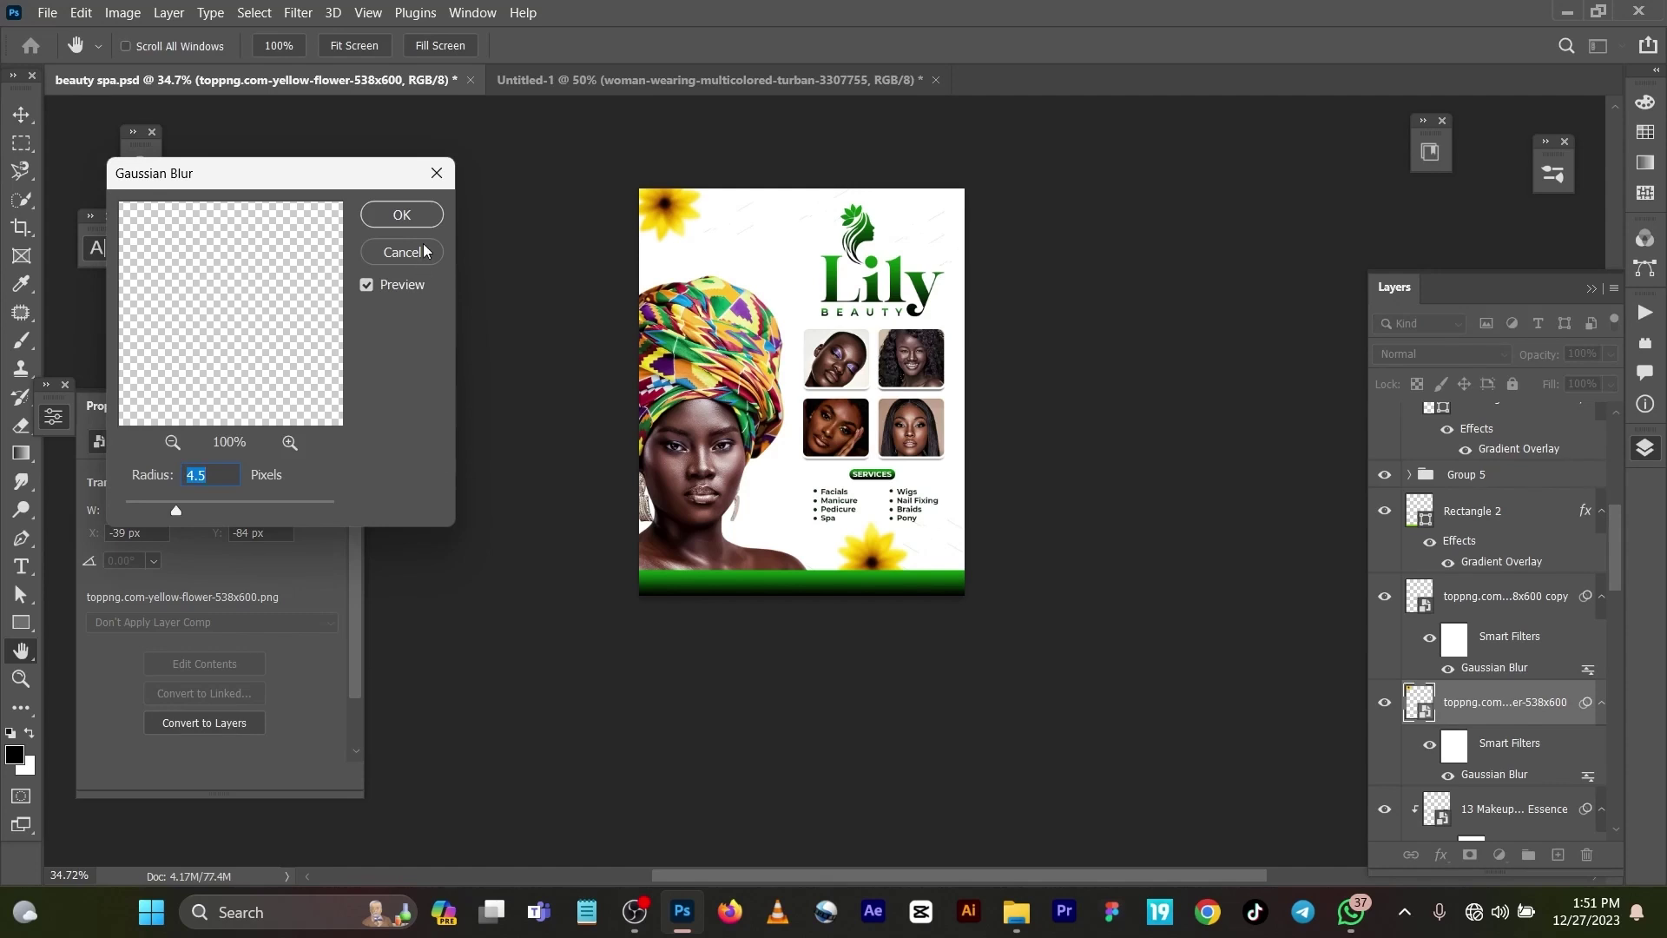
{"action": "left_click", "coordinate": [395, 214]}
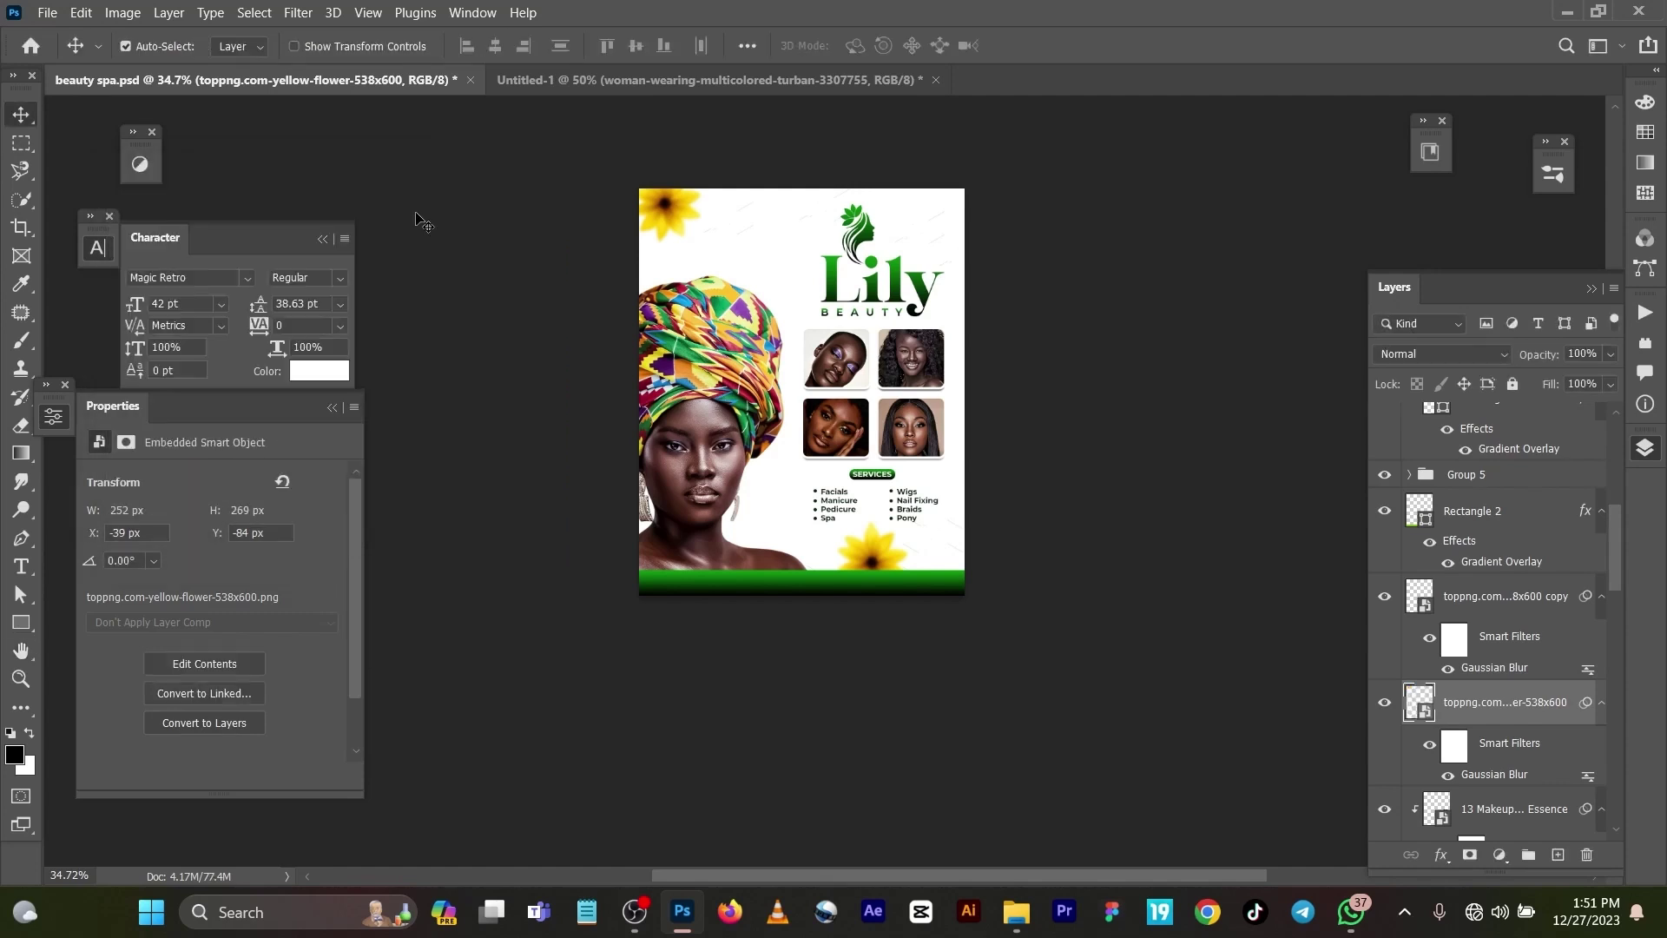
Step: Browse the Blur filters without applying any, then nudge the bottom yellow flower slightly
{"action": "left_click", "coordinate": [298, 12]}
{"action": "mouse_move", "coordinate": [425, 275]}
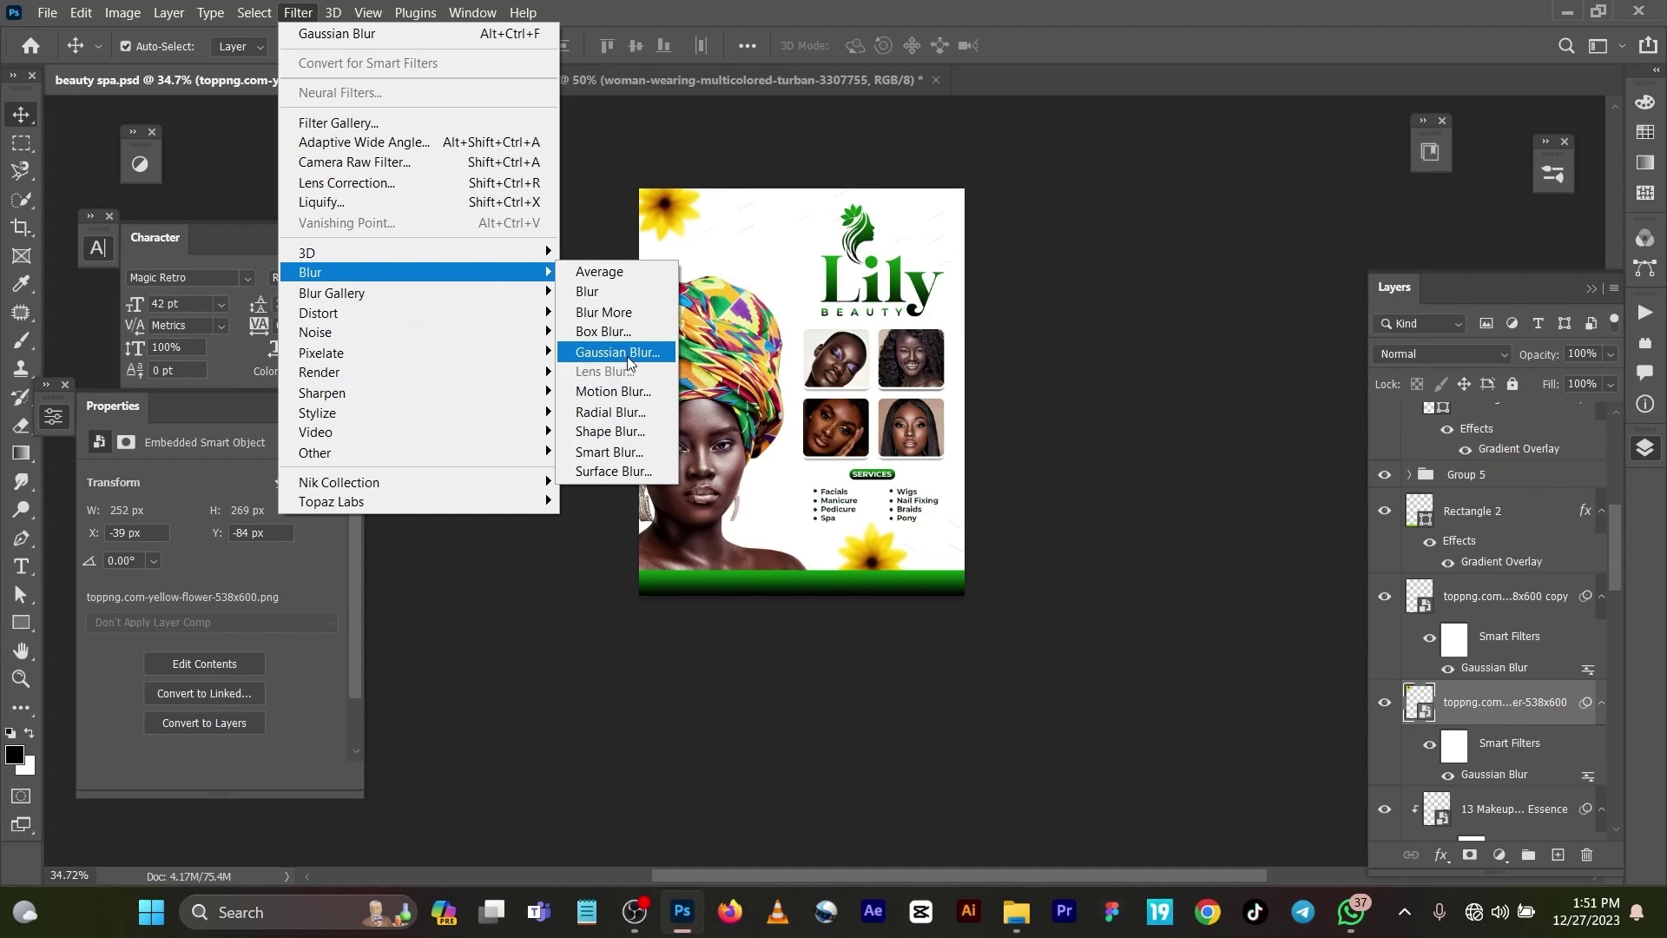
{"action": "left_click", "coordinate": [1249, 313]}
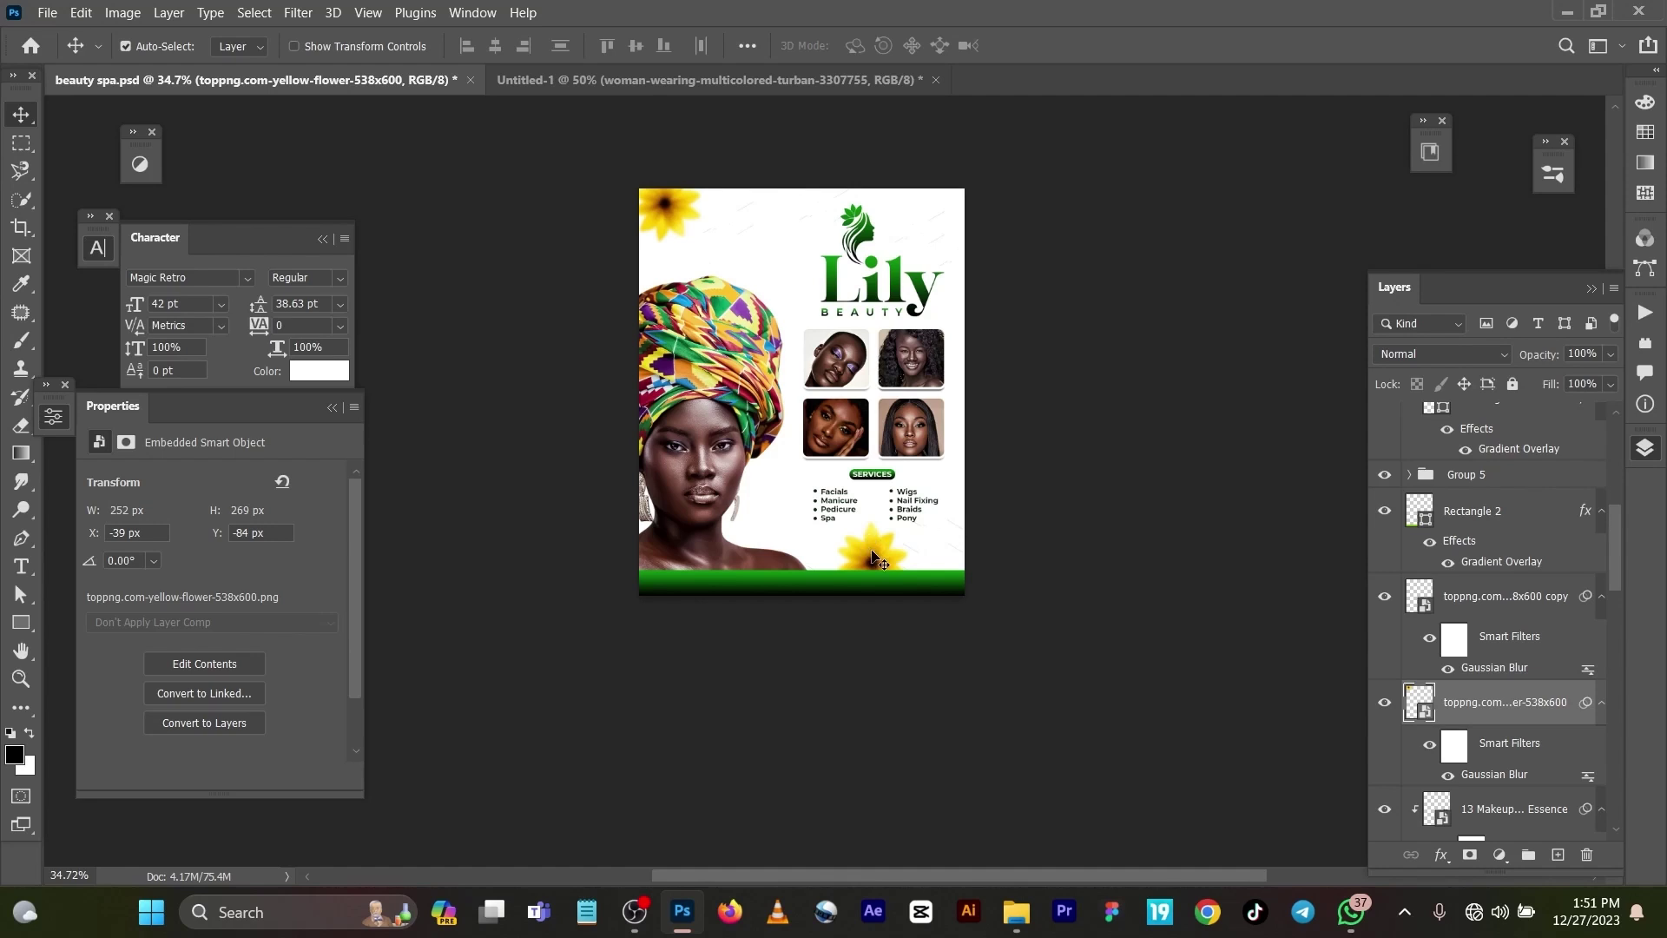
{"action": "mouse_move", "coordinate": [874, 554]}
{"action": "left_mouse_down"}
{"action": "mouse_move", "coordinate": [904, 561]}
{"action": "mouse_move", "coordinate": [882, 564]}
{"action": "left_mouse_up"}
{"action": "scroll", "coordinate": [886, 291], "scroll_direction": "up", "scroll_amount": 5}
{"action": "left_click", "coordinate": [907, 278]}
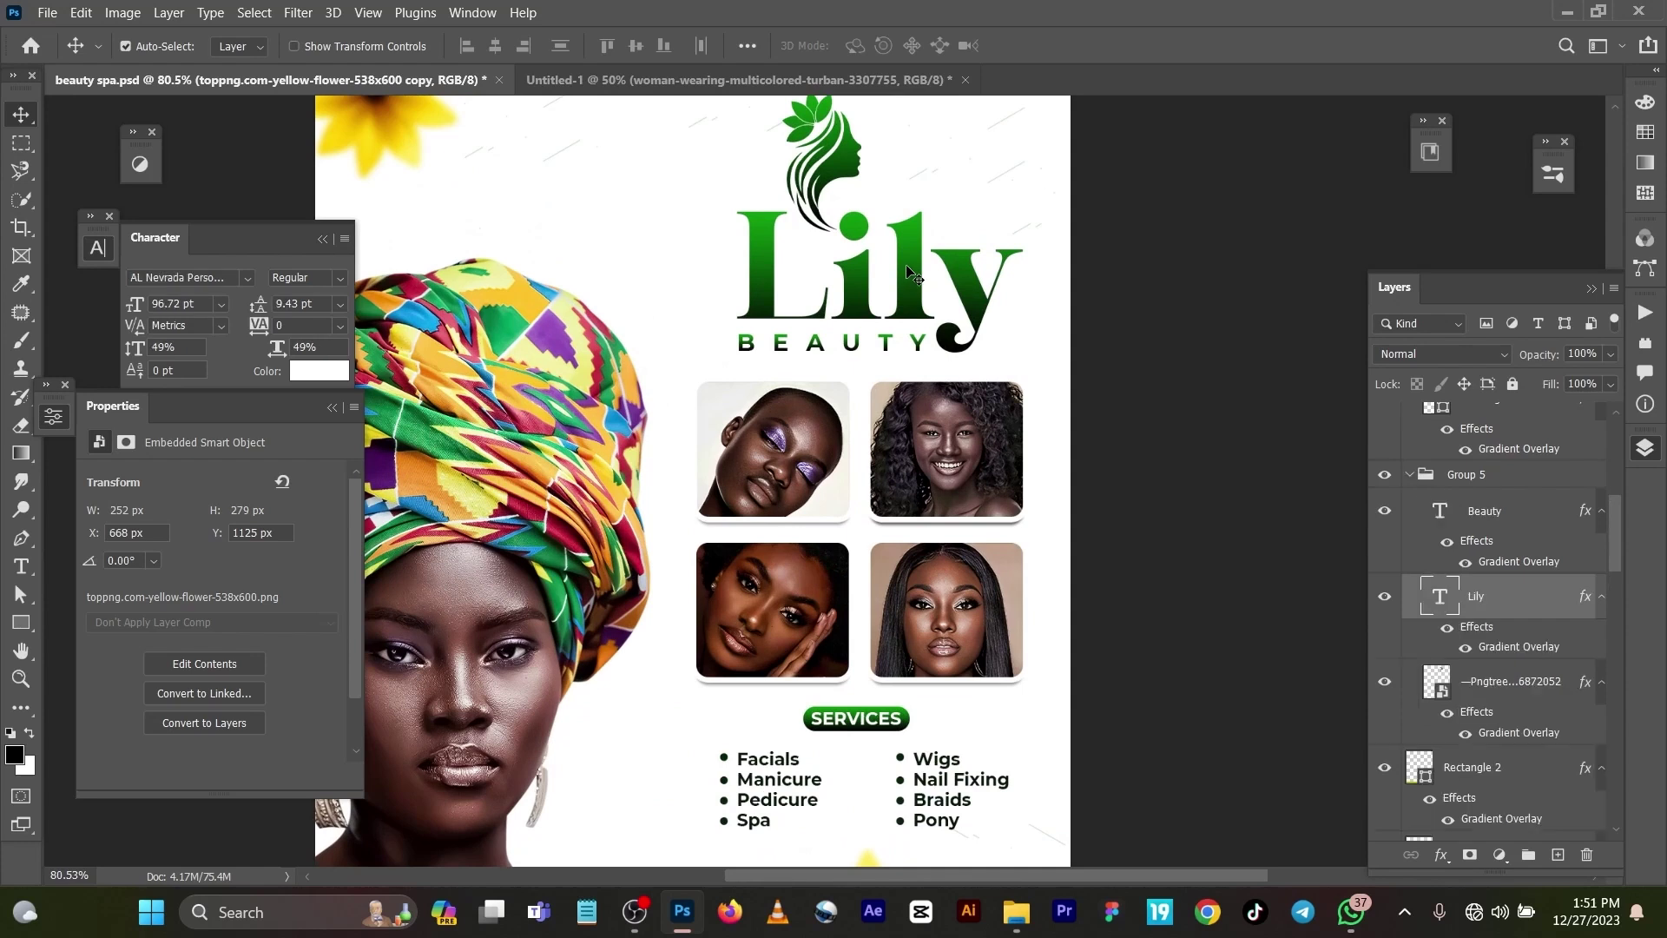
{"action": "double_click", "coordinate": [1442, 597]}
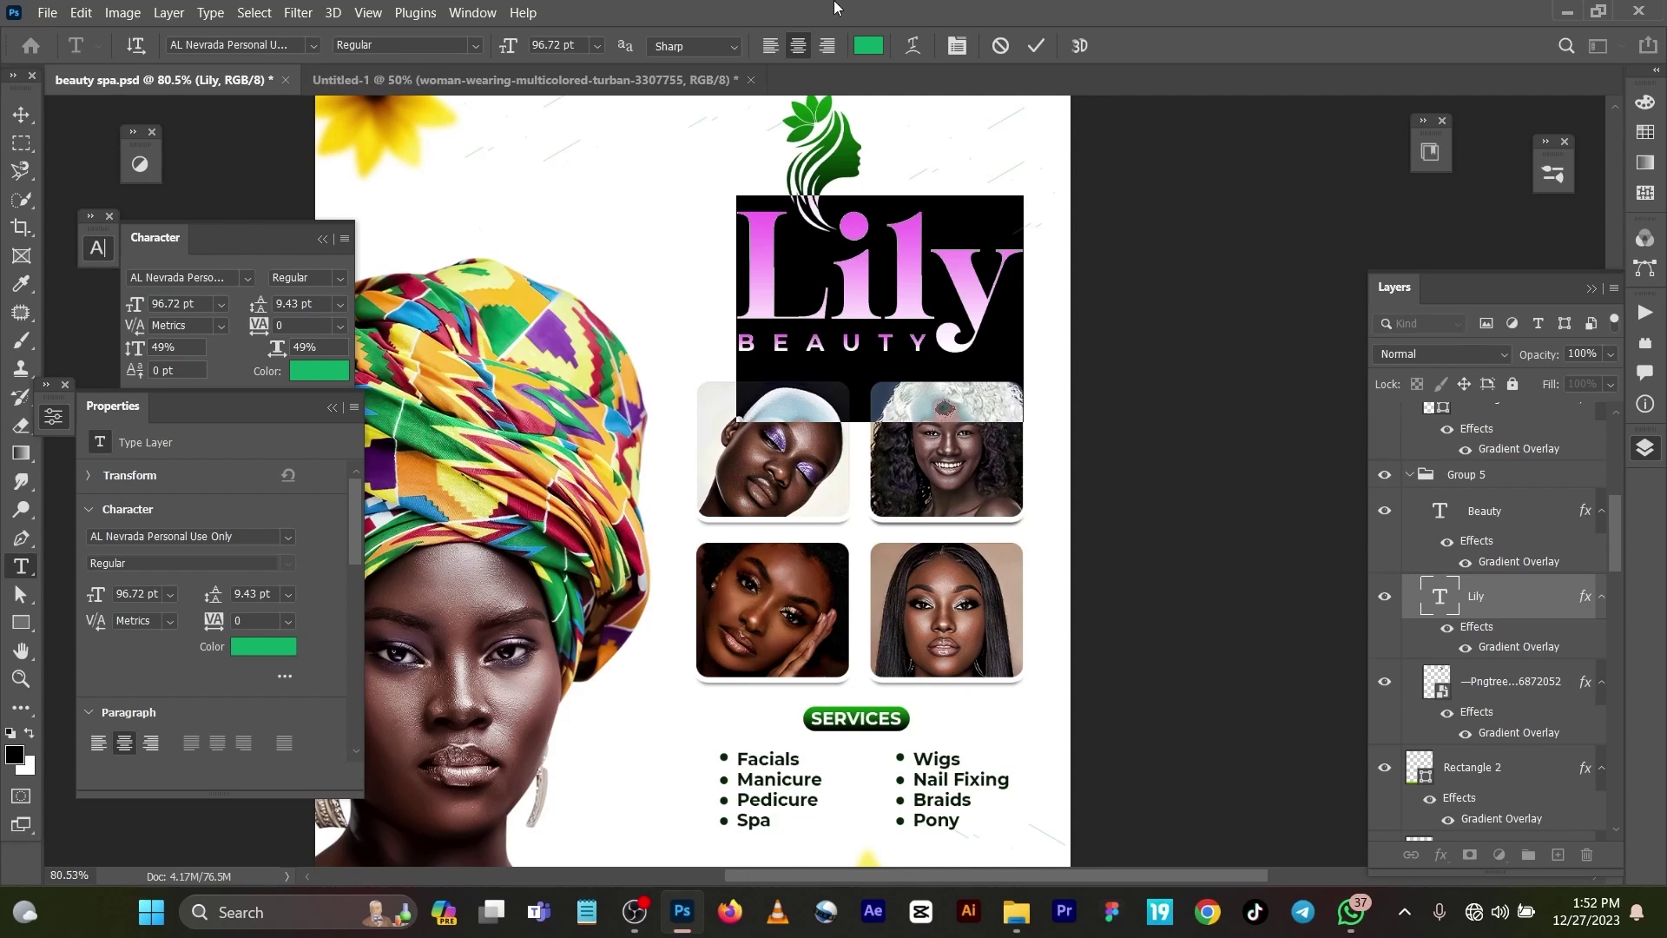
{"action": "left_click", "coordinate": [1037, 45]}
{"action": "key", "text": "v"}
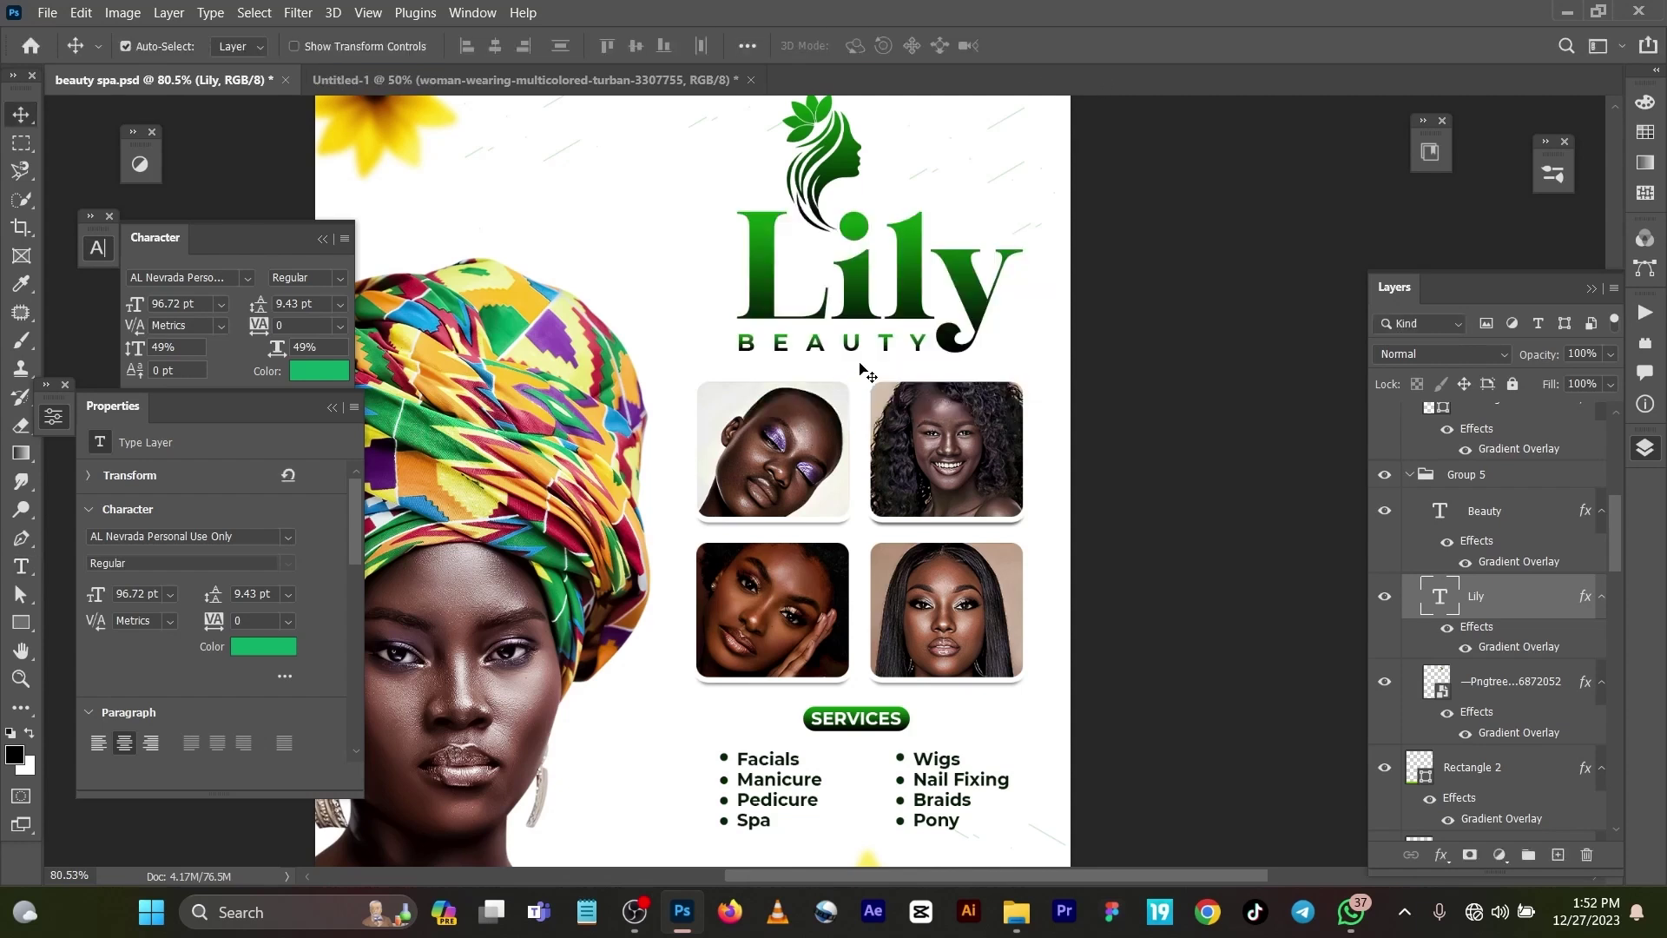
{"action": "left_click", "coordinate": [888, 347]}
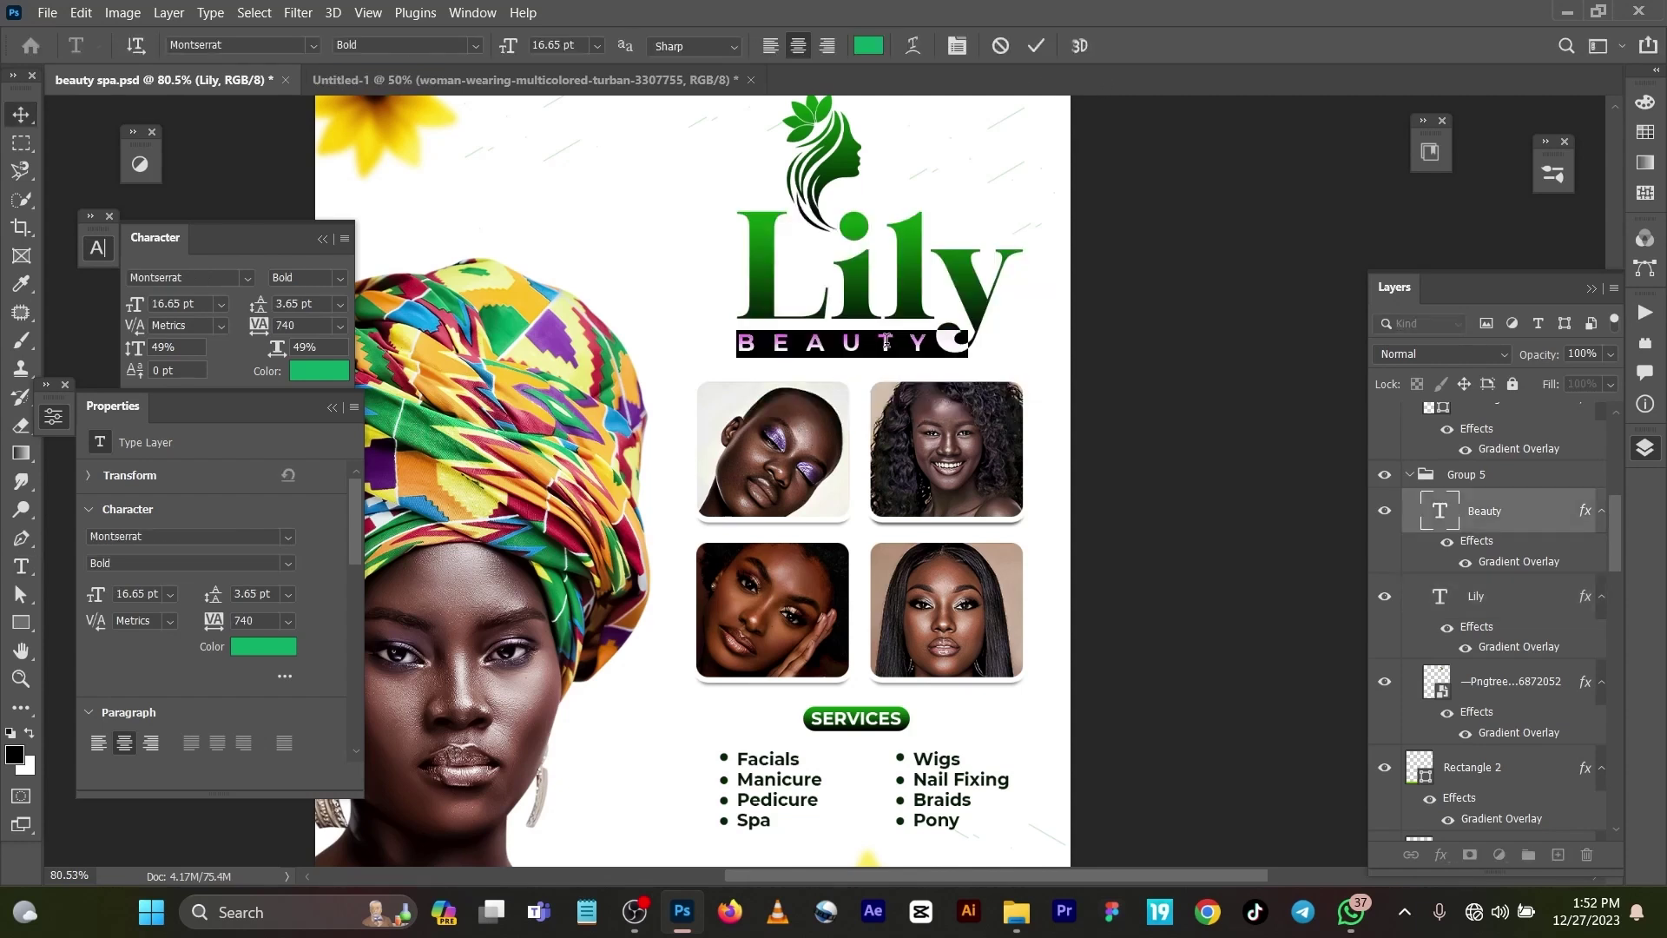
{"action": "double_click", "coordinate": [888, 346]}
{"action": "left_click", "coordinate": [1036, 46]}
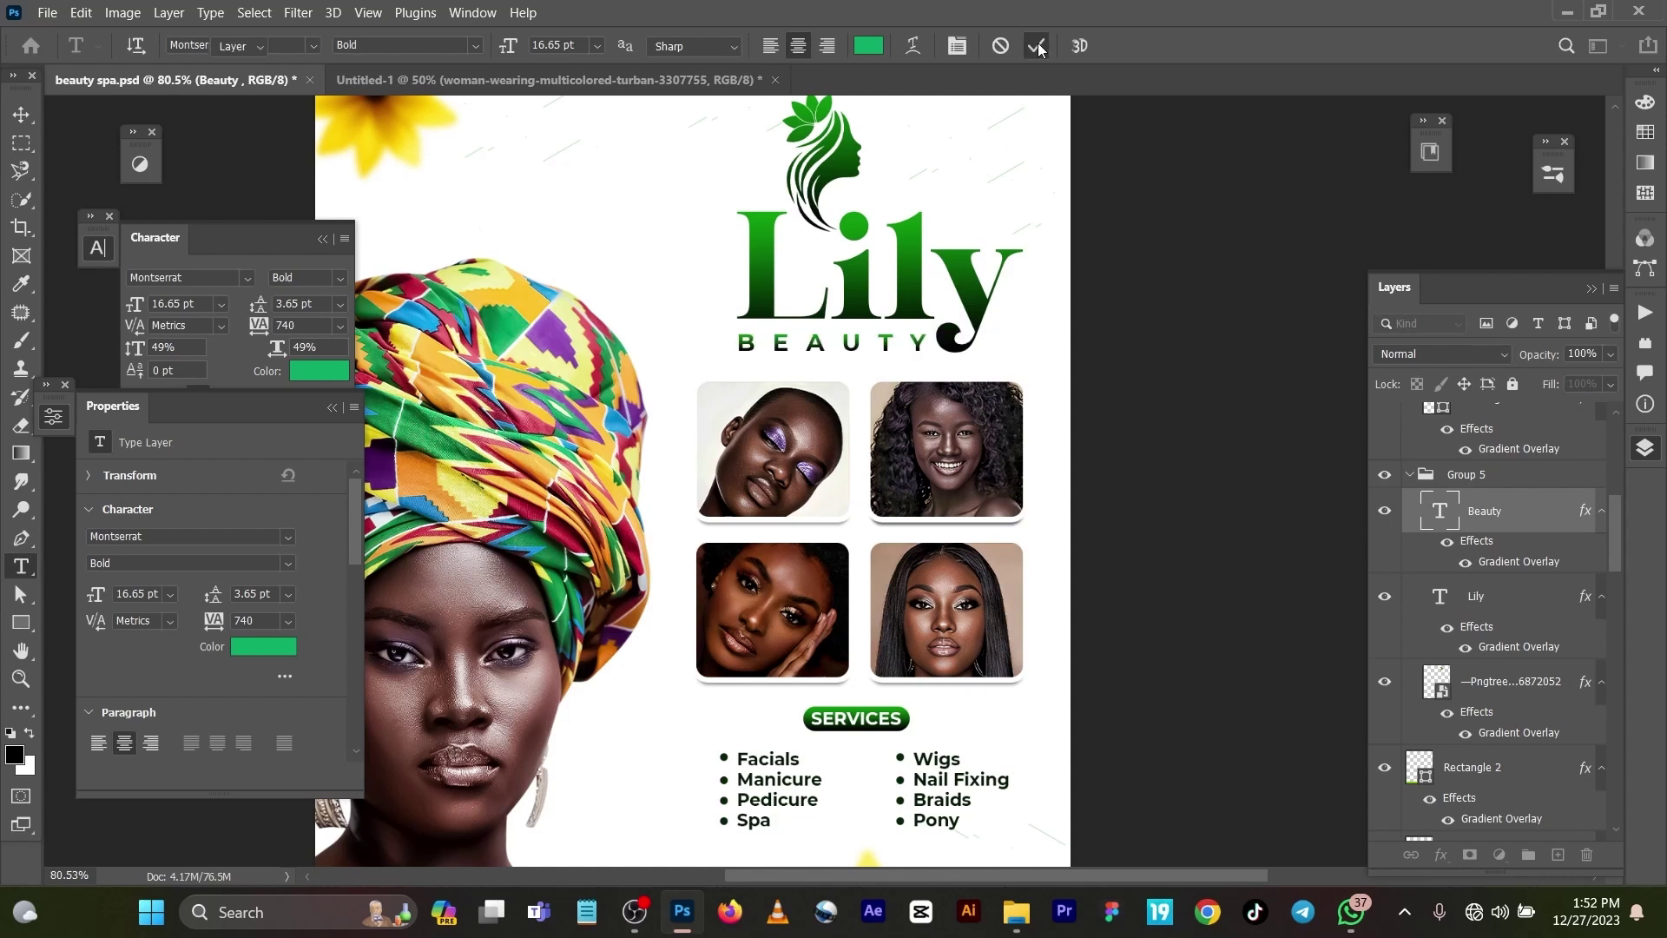
{"action": "key", "text": "v"}
{"action": "left_click", "coordinate": [988, 292]}
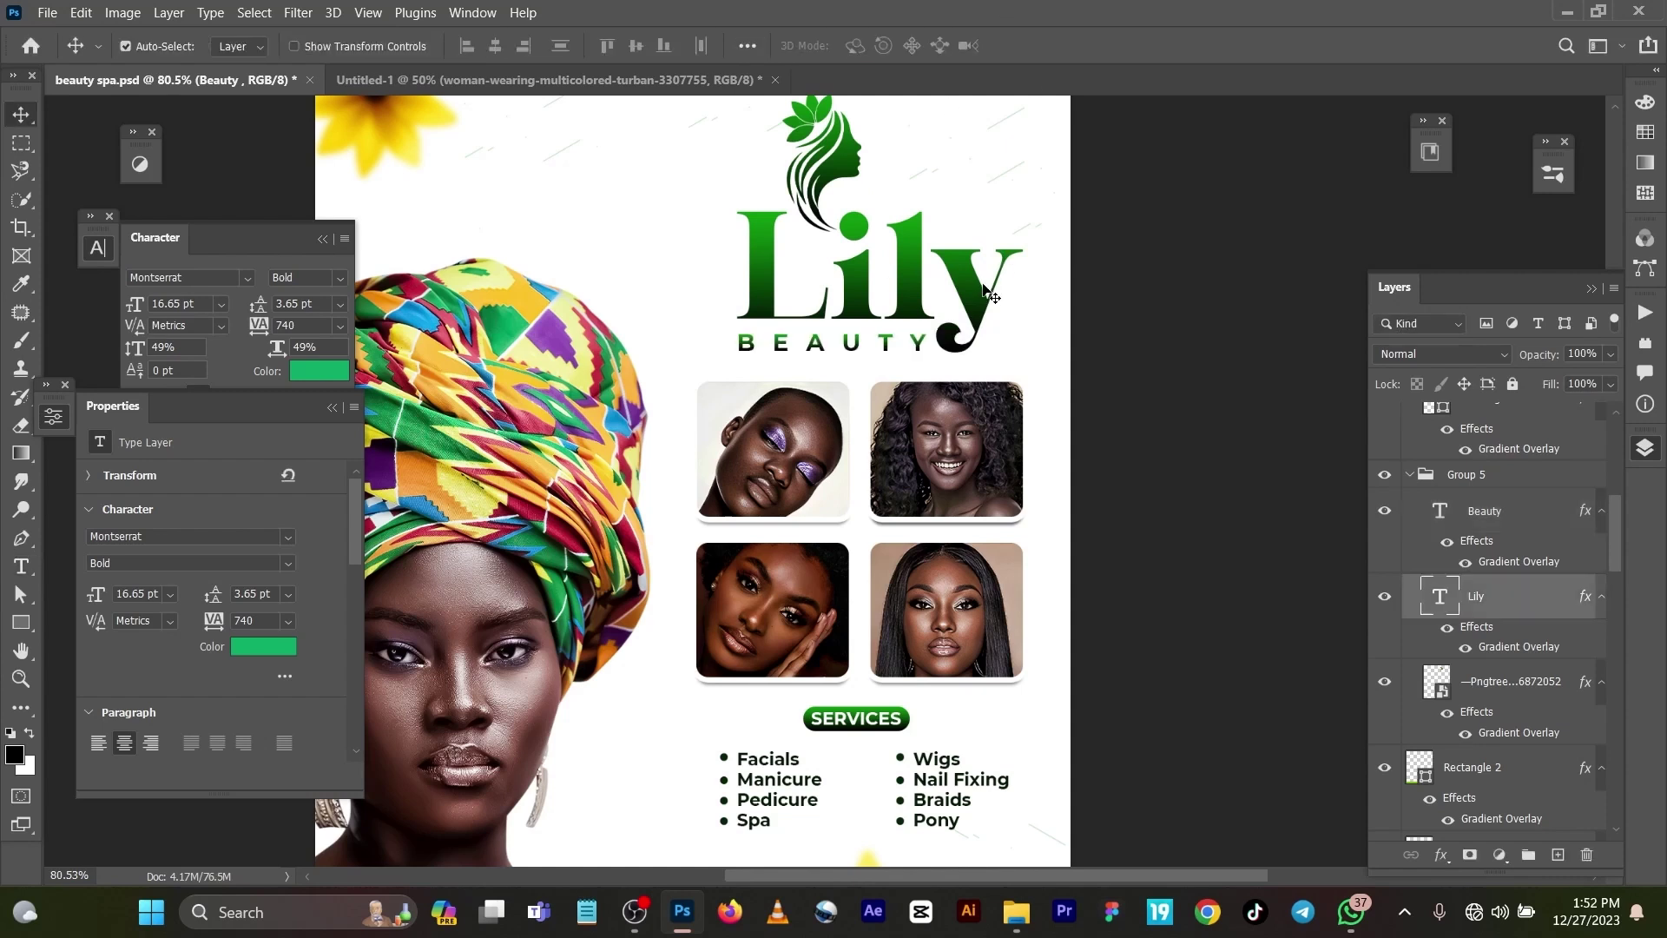
Step: Set the Lily text's Gradient Overlay stops to black and #0f9b0f and apply it
{"action": "double_click", "coordinate": [1495, 647]}
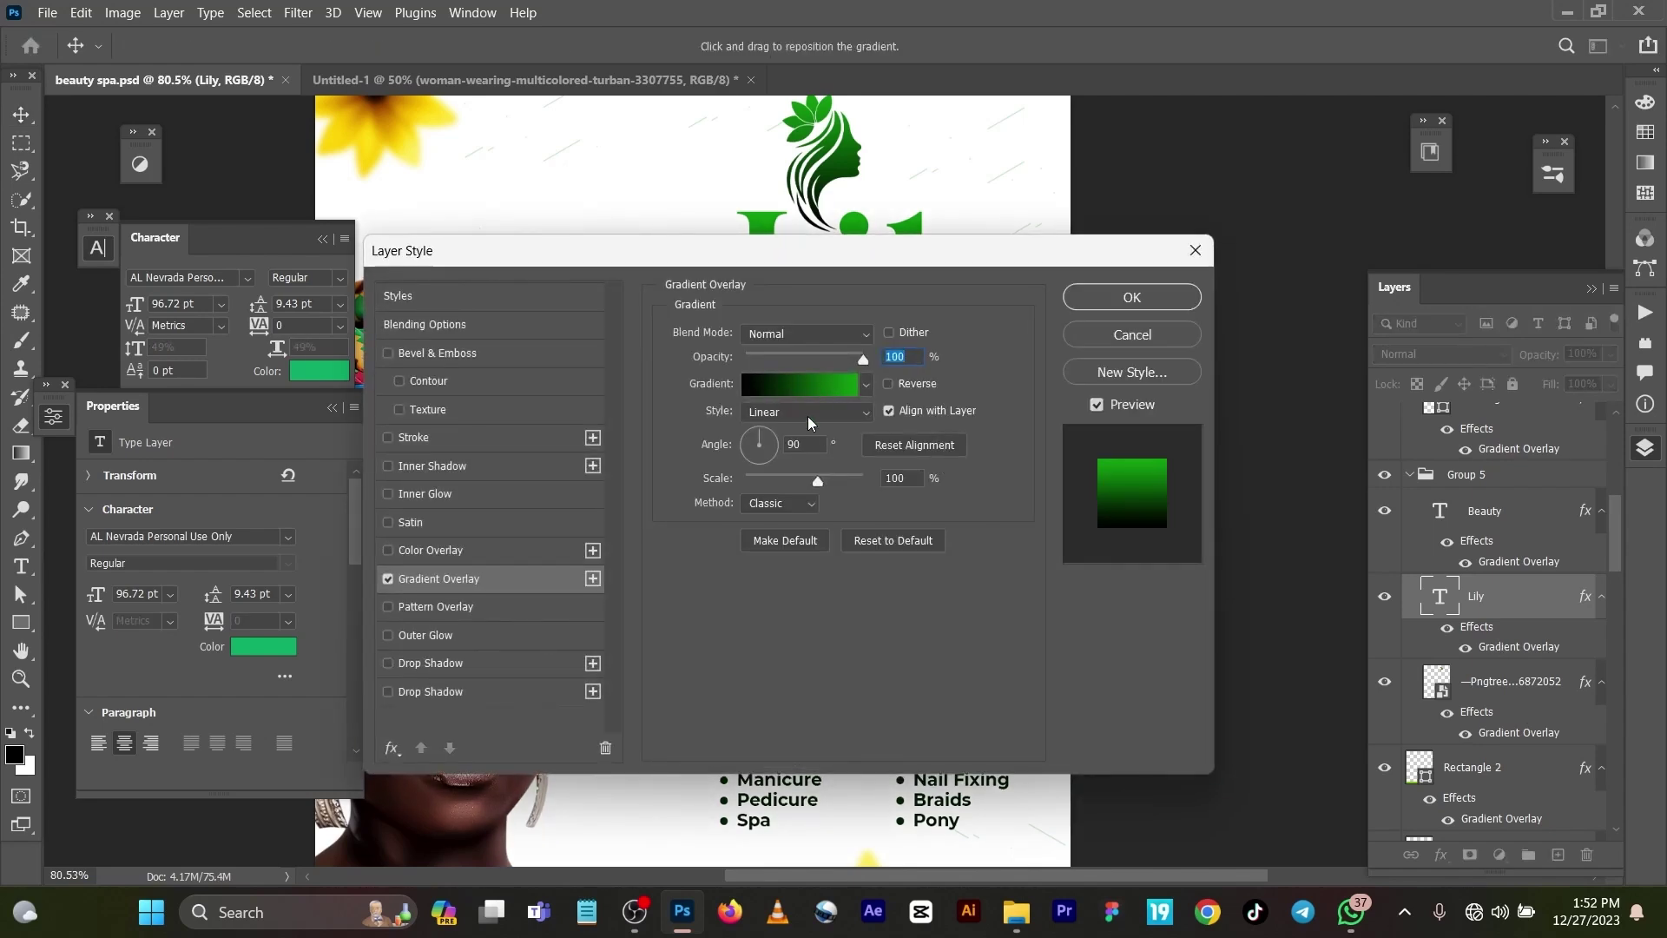
{"action": "left_click", "coordinate": [819, 390]}
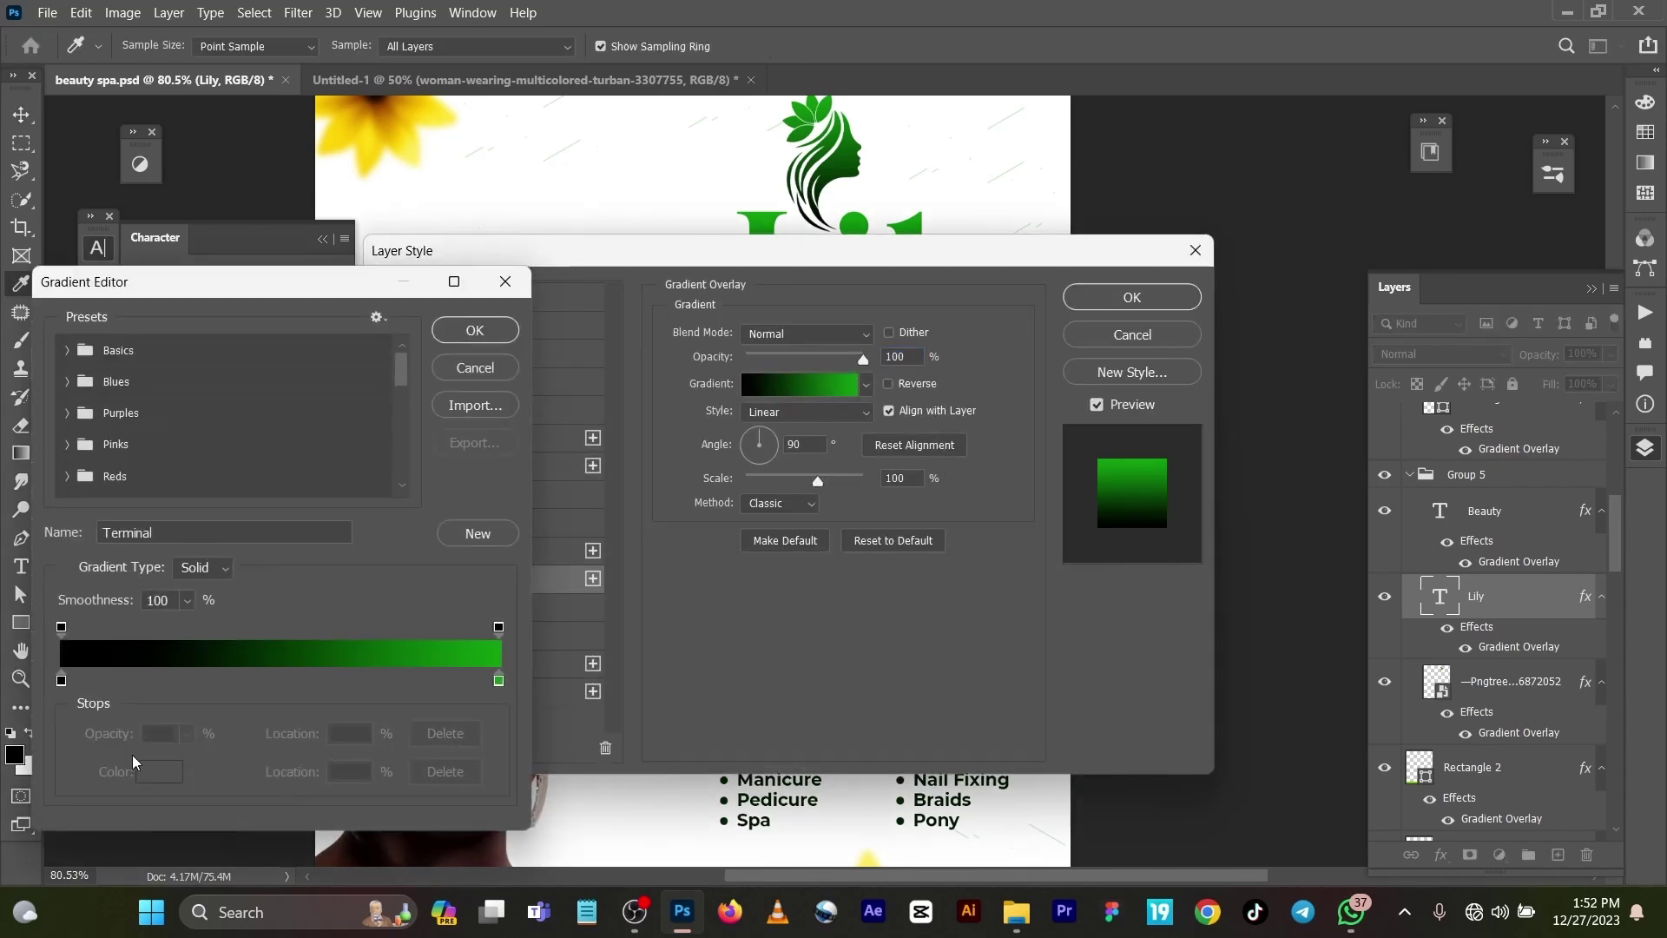
{"action": "double_click", "coordinate": [61, 682]}
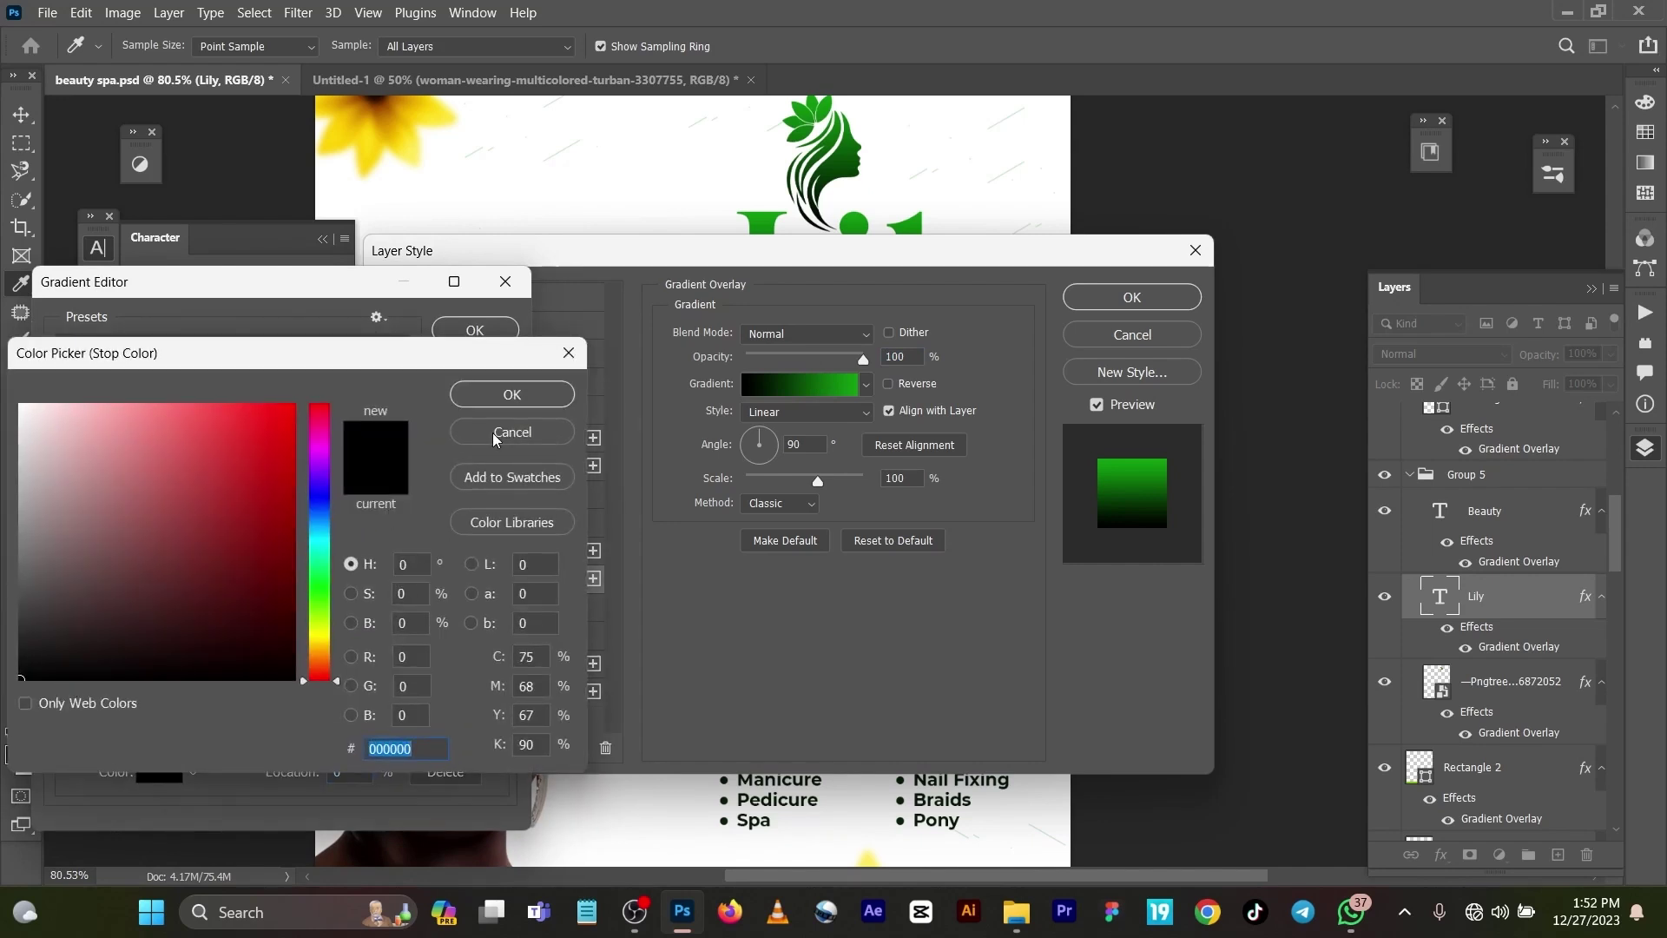
{"action": "left_click", "coordinate": [508, 395]}
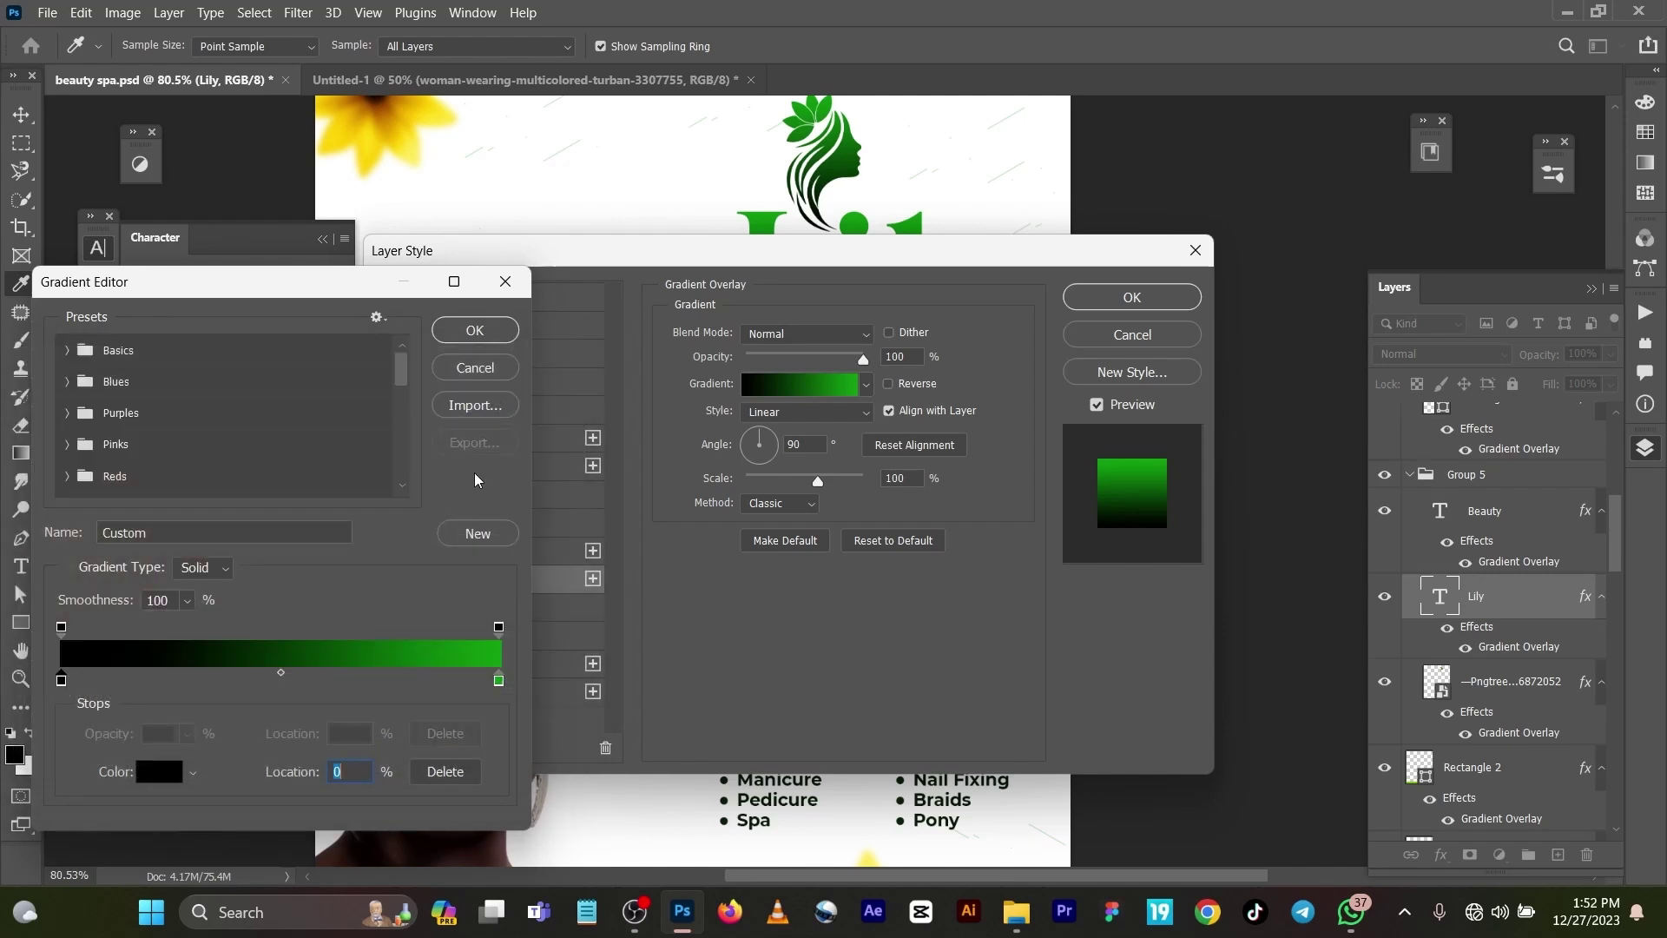
{"action": "double_click", "coordinate": [497, 682]}
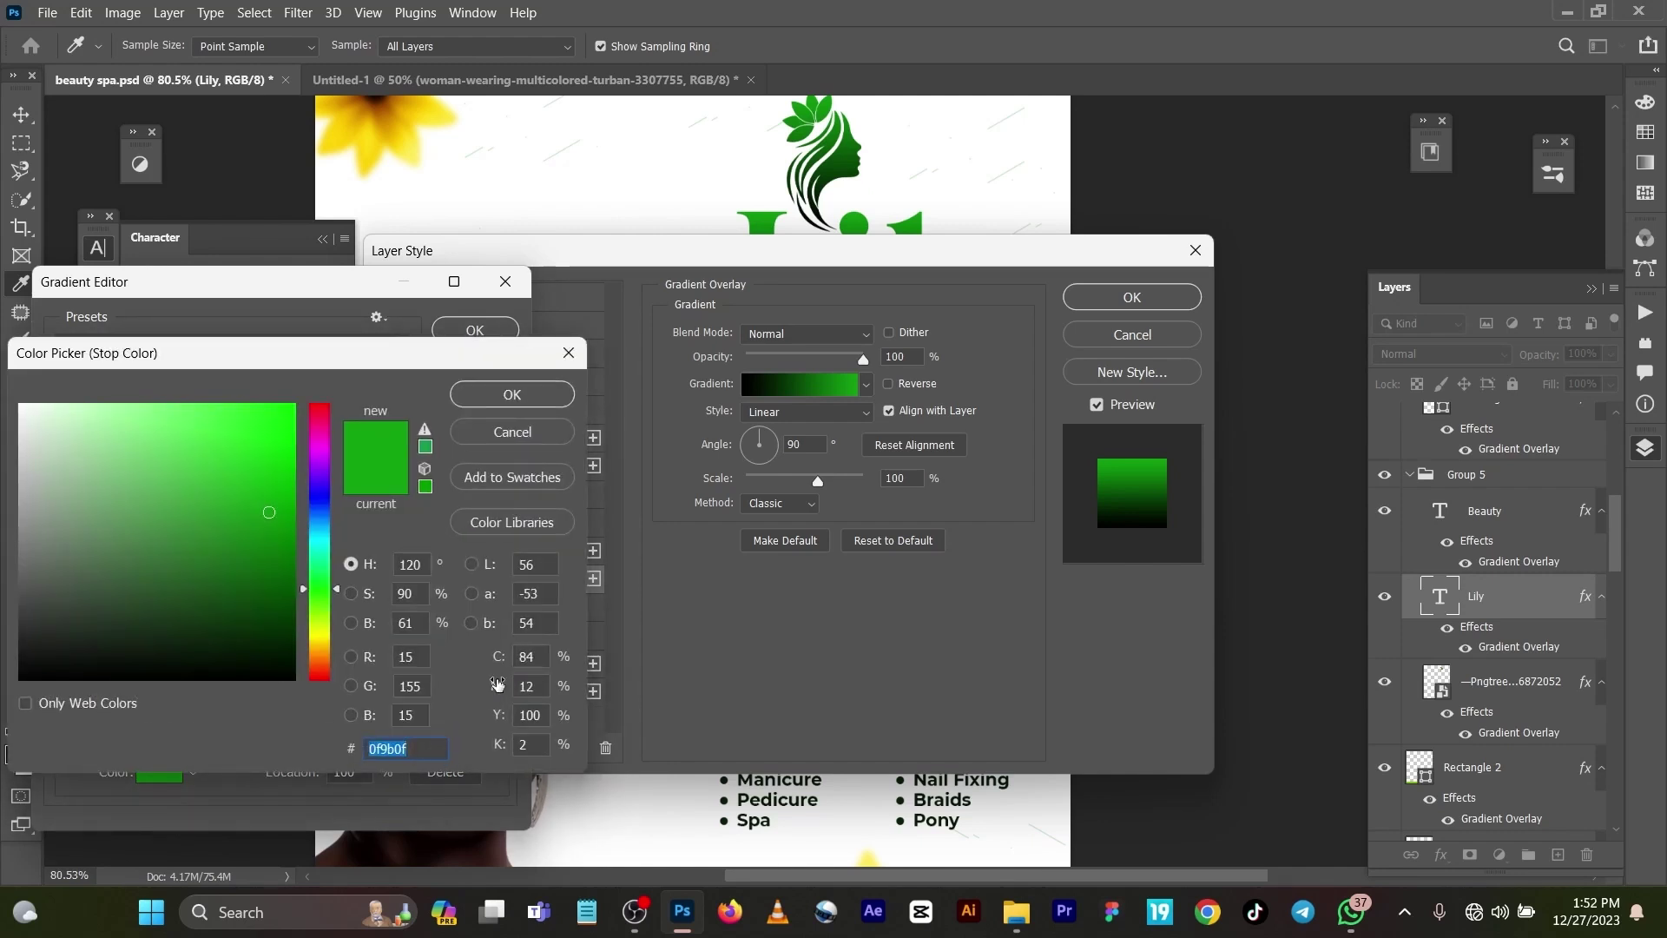
{"action": "left_click", "coordinate": [511, 393]}
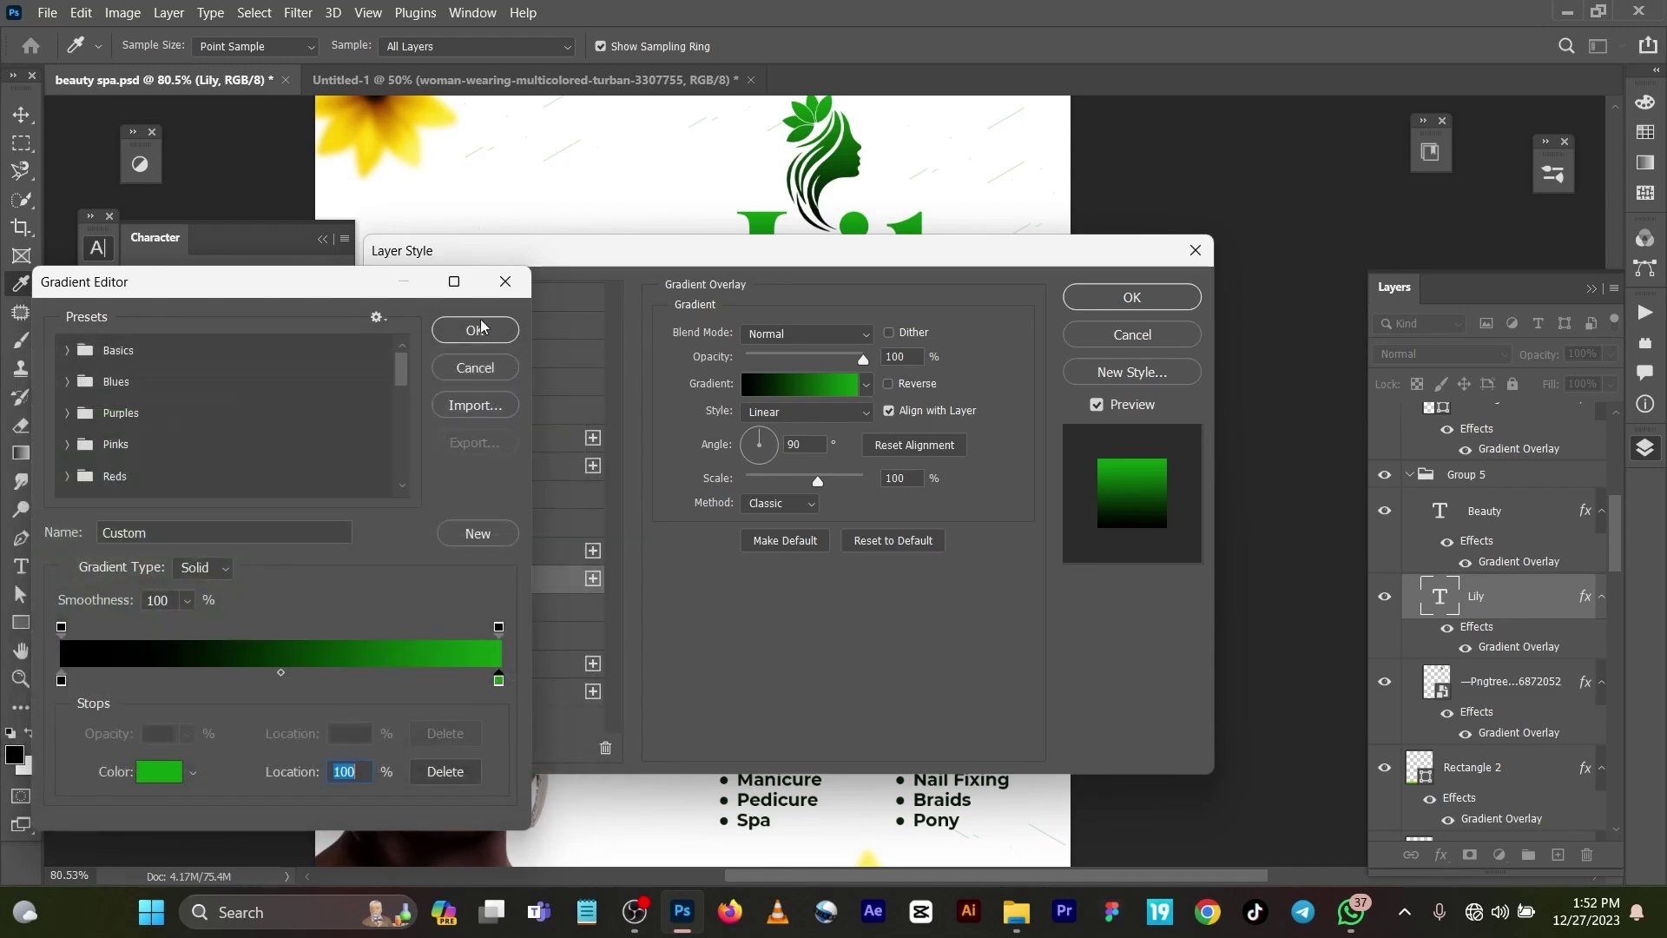
{"action": "left_click", "coordinate": [477, 329]}
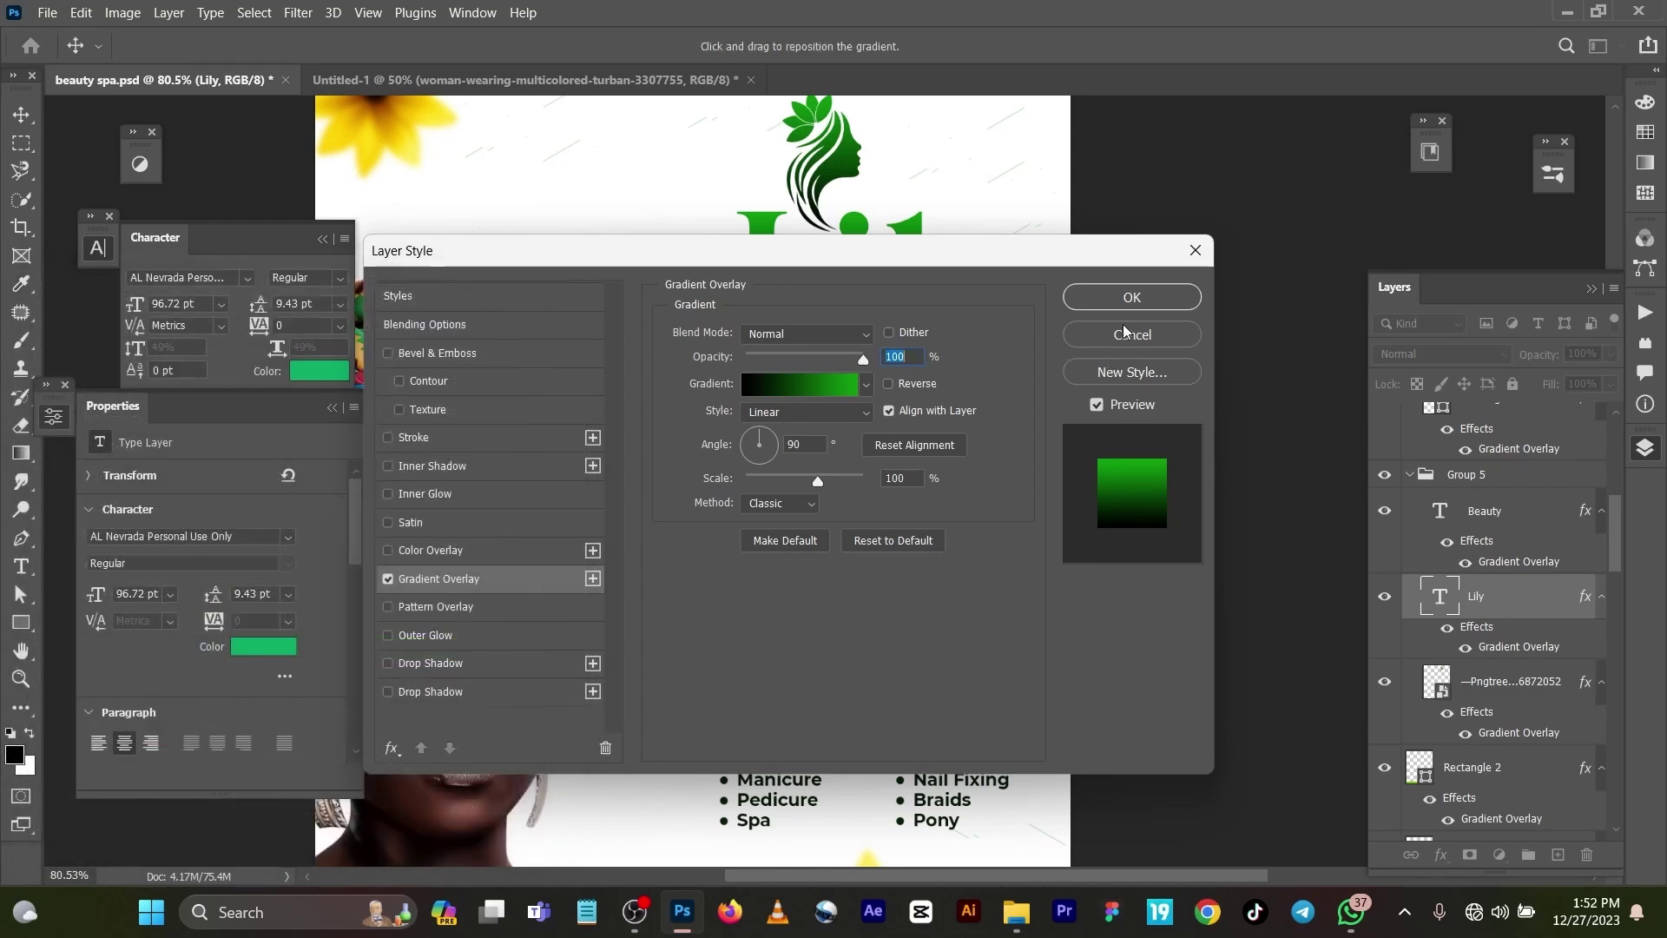
{"action": "left_click", "coordinate": [1126, 300]}
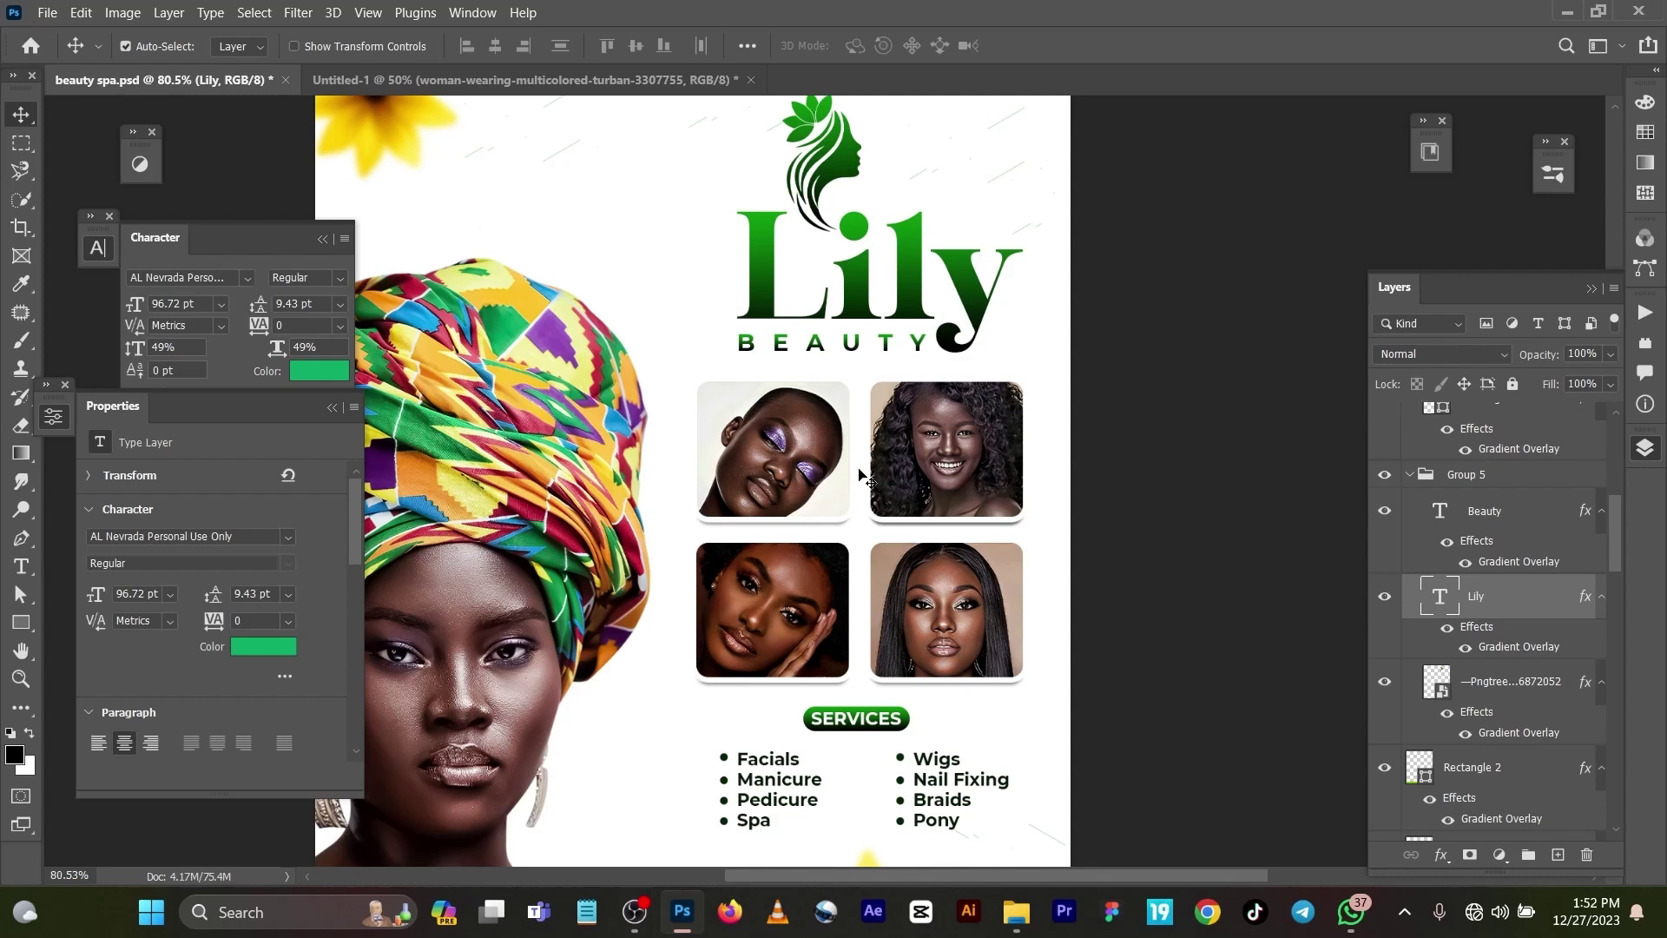
{"action": "left_click", "coordinate": [793, 467]}
{"action": "scroll", "coordinate": [1483, 759], "scroll_direction": "down", "scroll_amount": 1}
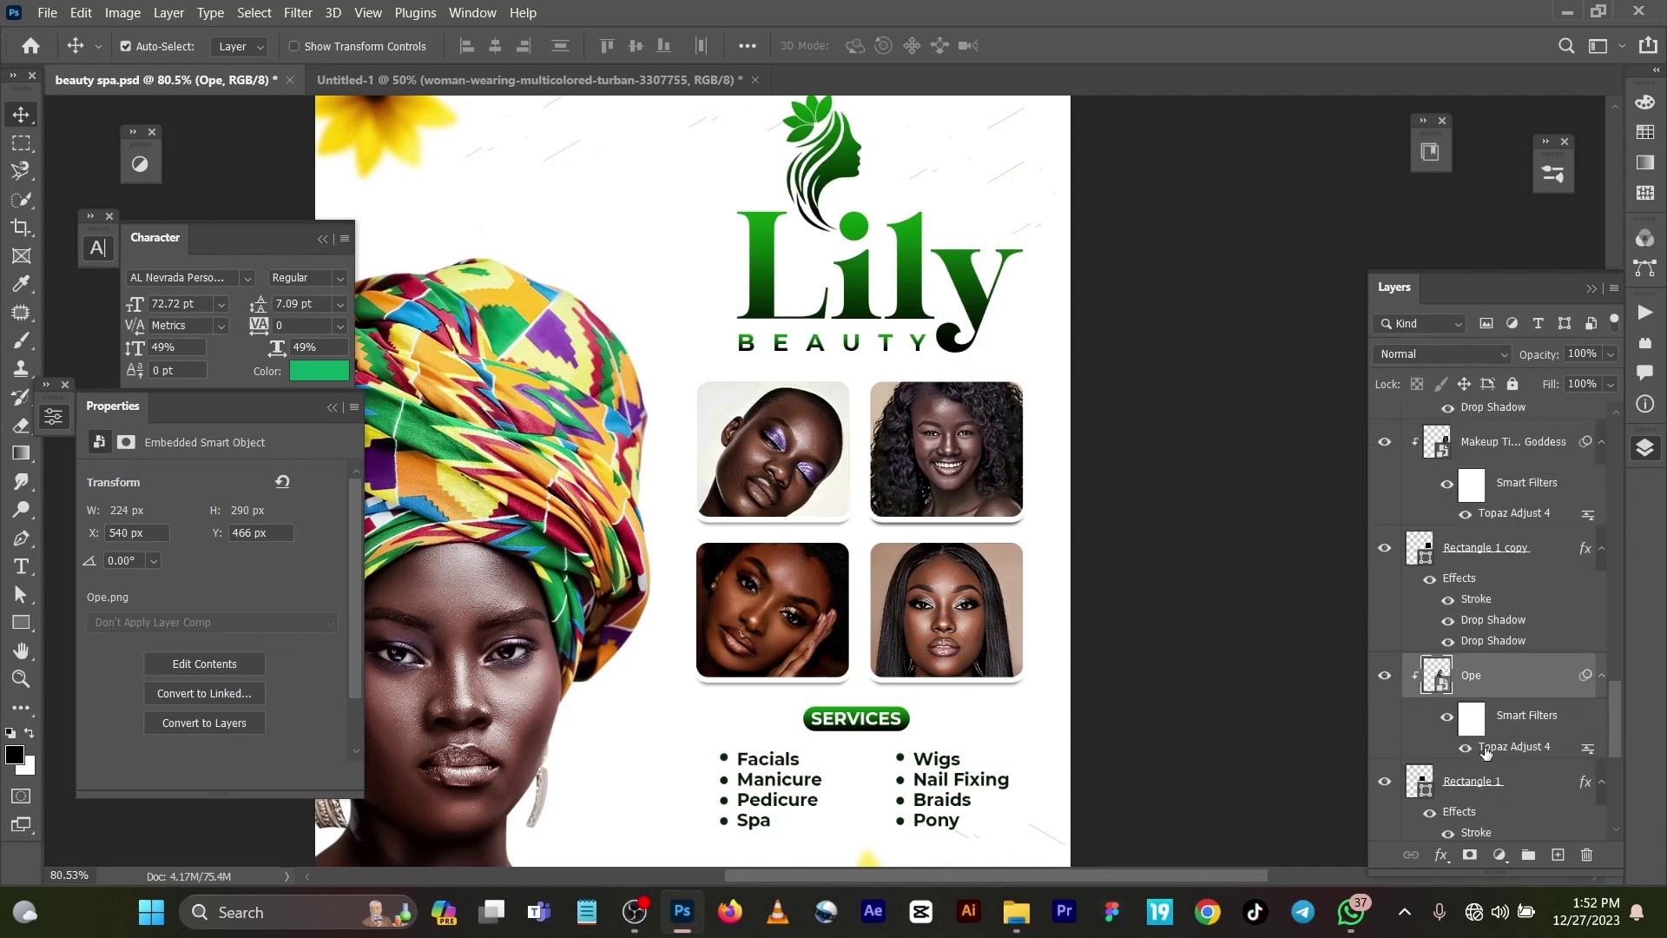
{"action": "left_click", "coordinate": [900, 521]}
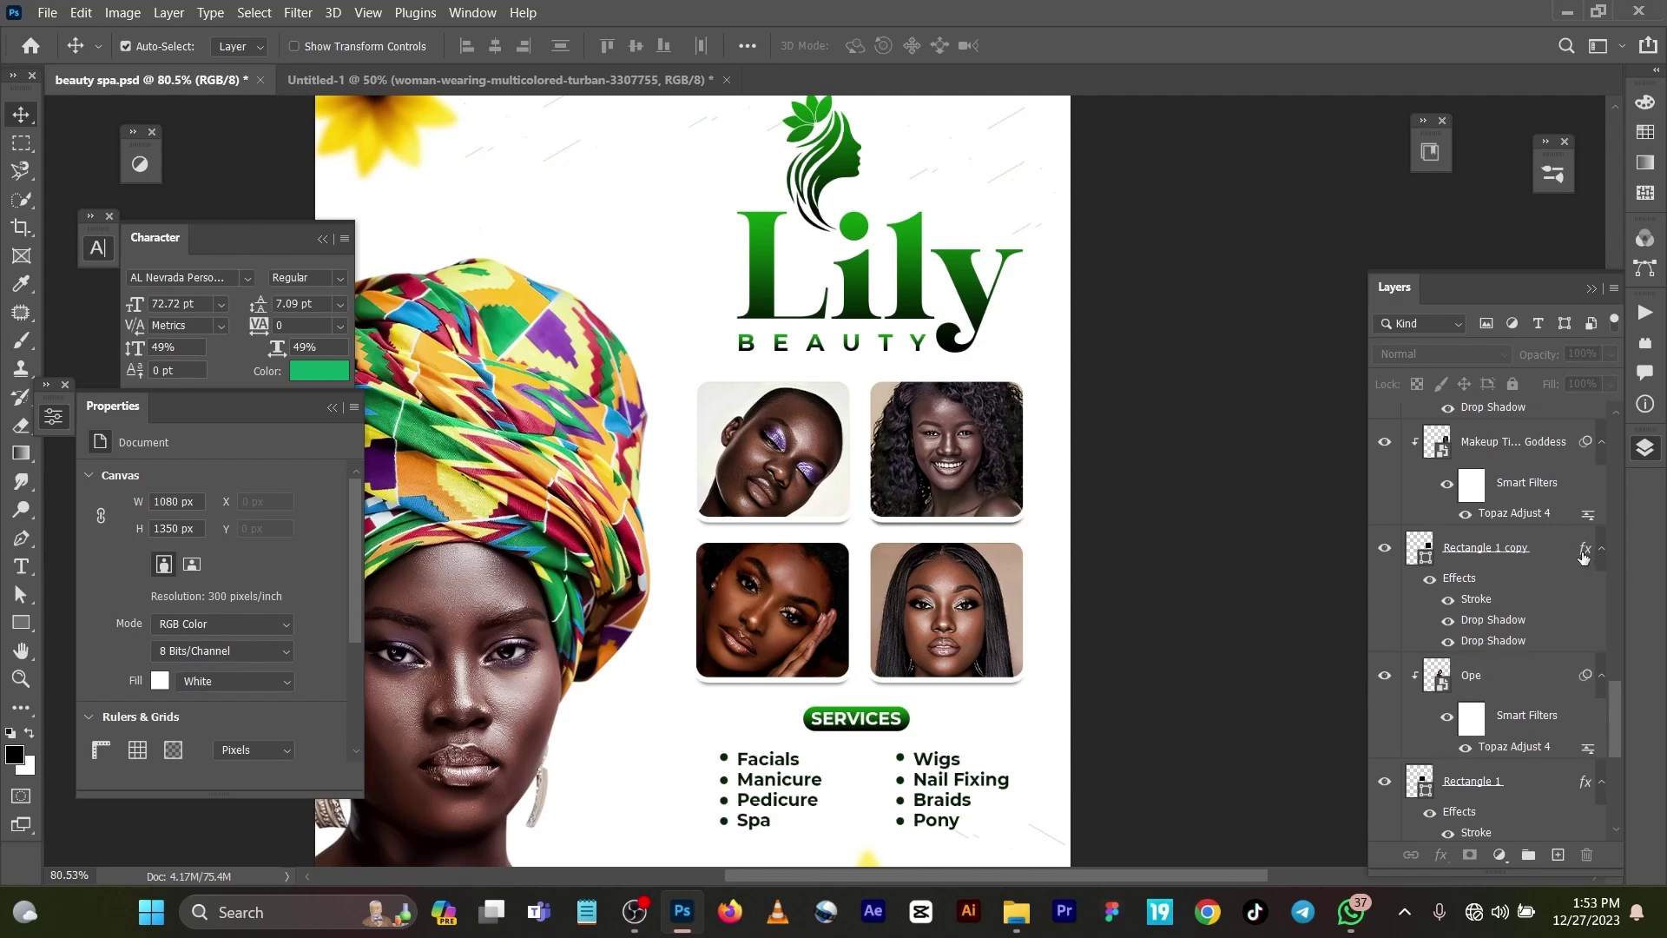
{"action": "left_click", "coordinate": [1583, 556]}
{"action": "double_click", "coordinate": [1583, 556]}
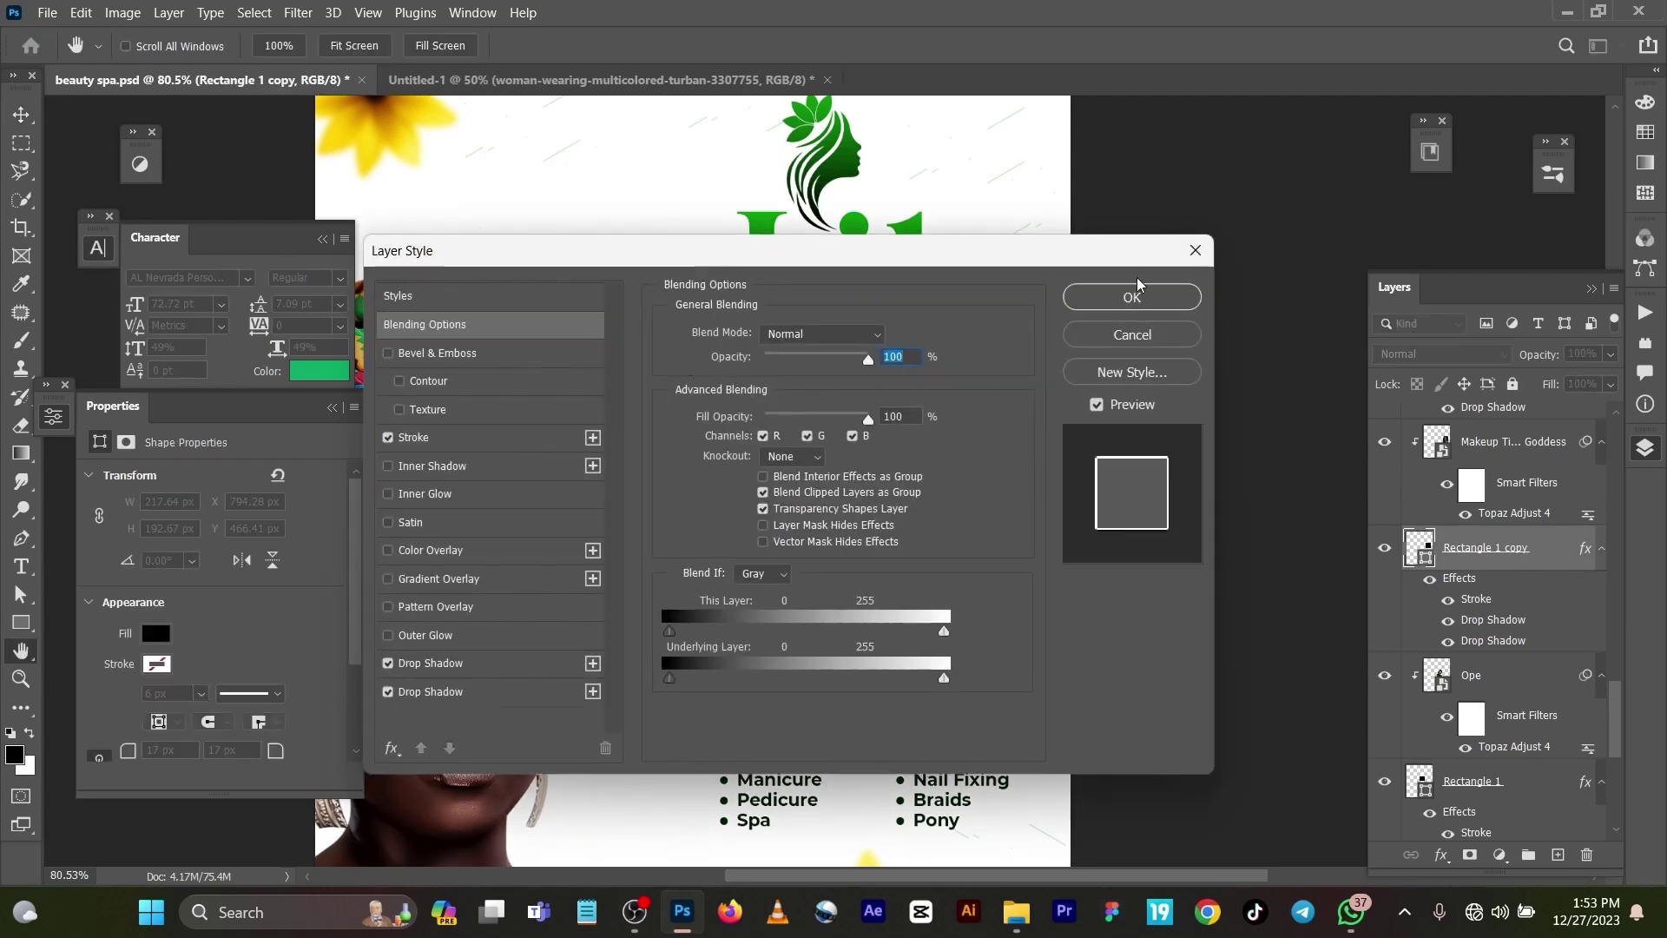
{"action": "left_click_drag", "start_coordinate": [844, 258], "coordinate": [1125, 258]}
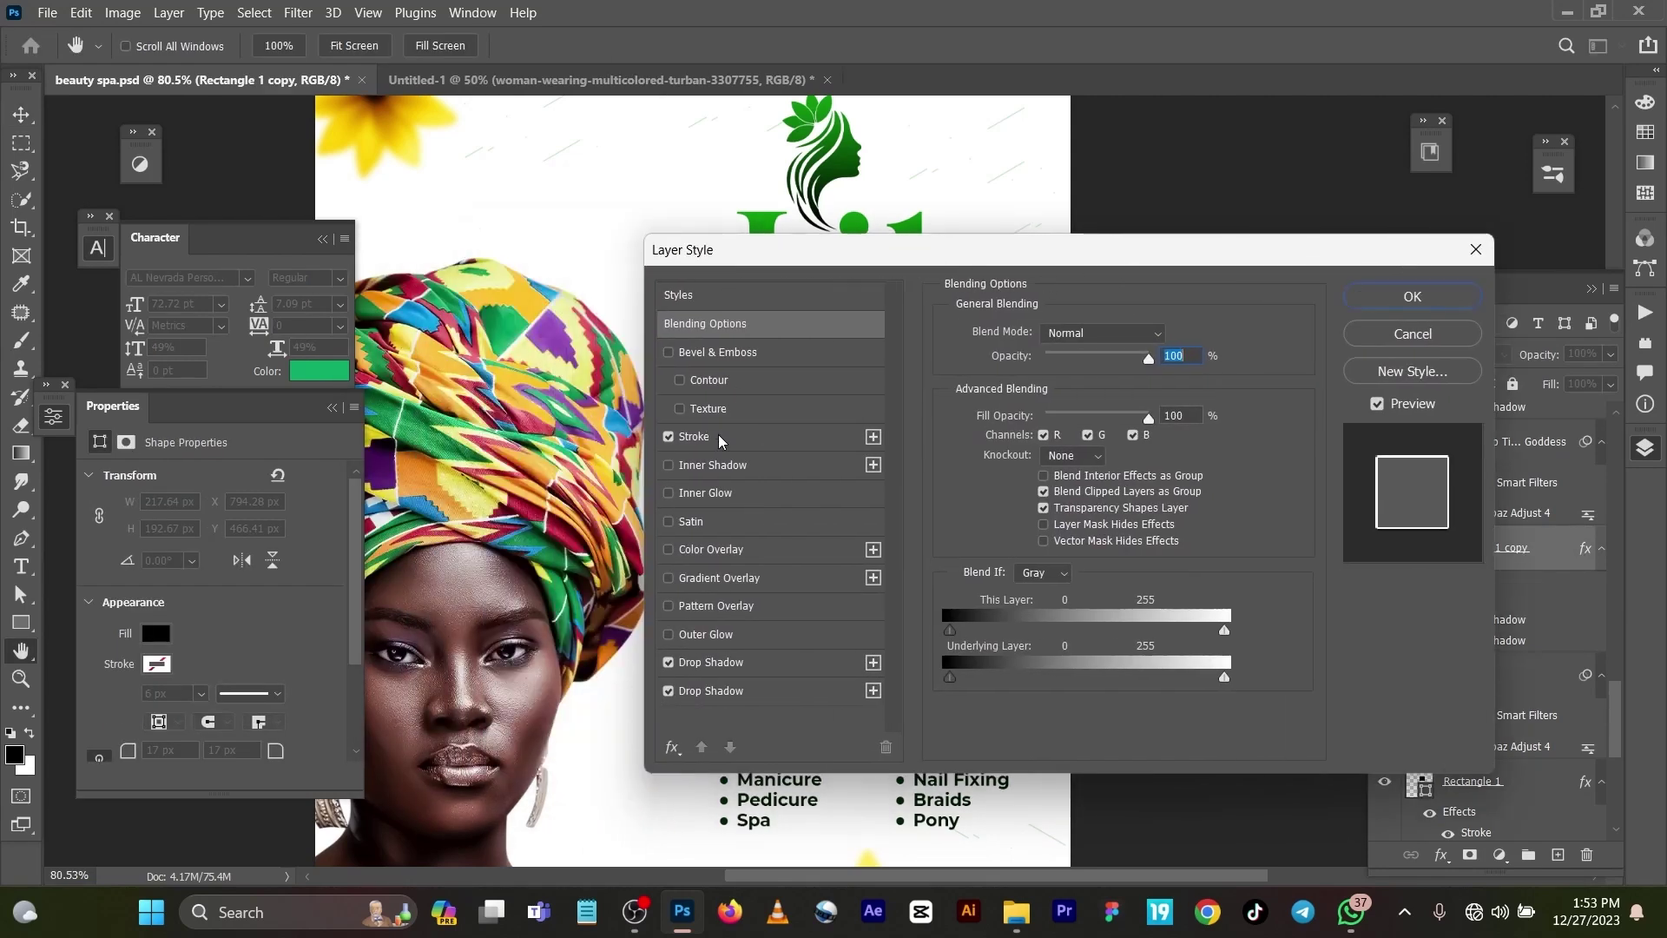
{"action": "left_click", "coordinate": [721, 436]}
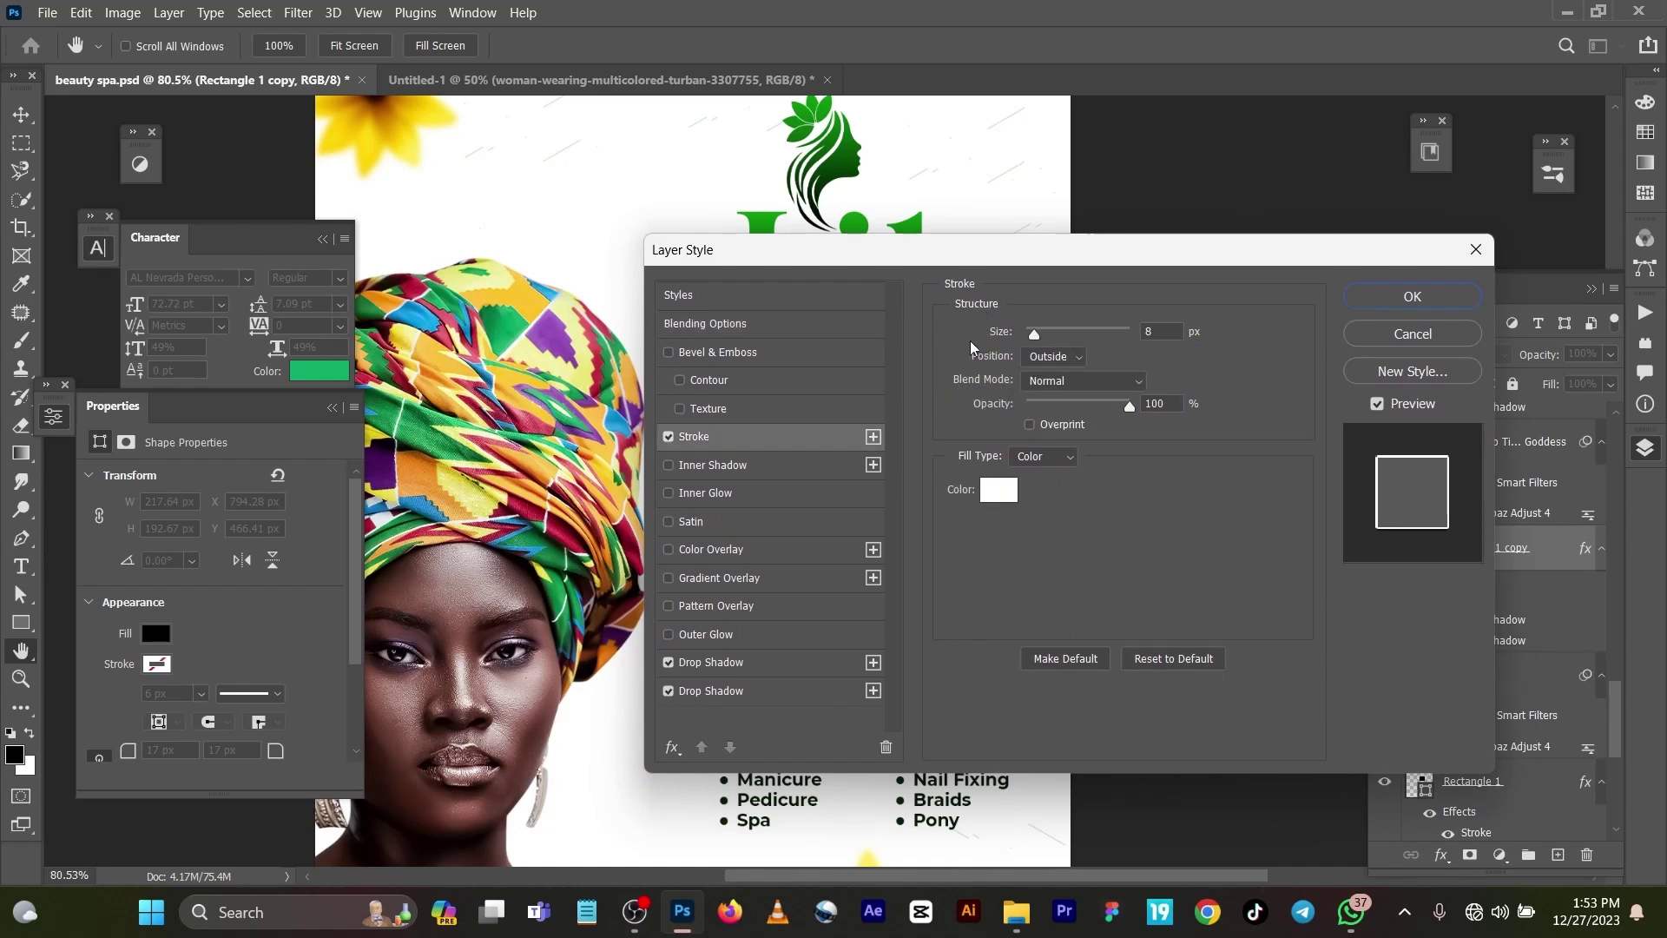
{"action": "left_click", "coordinate": [790, 668]}
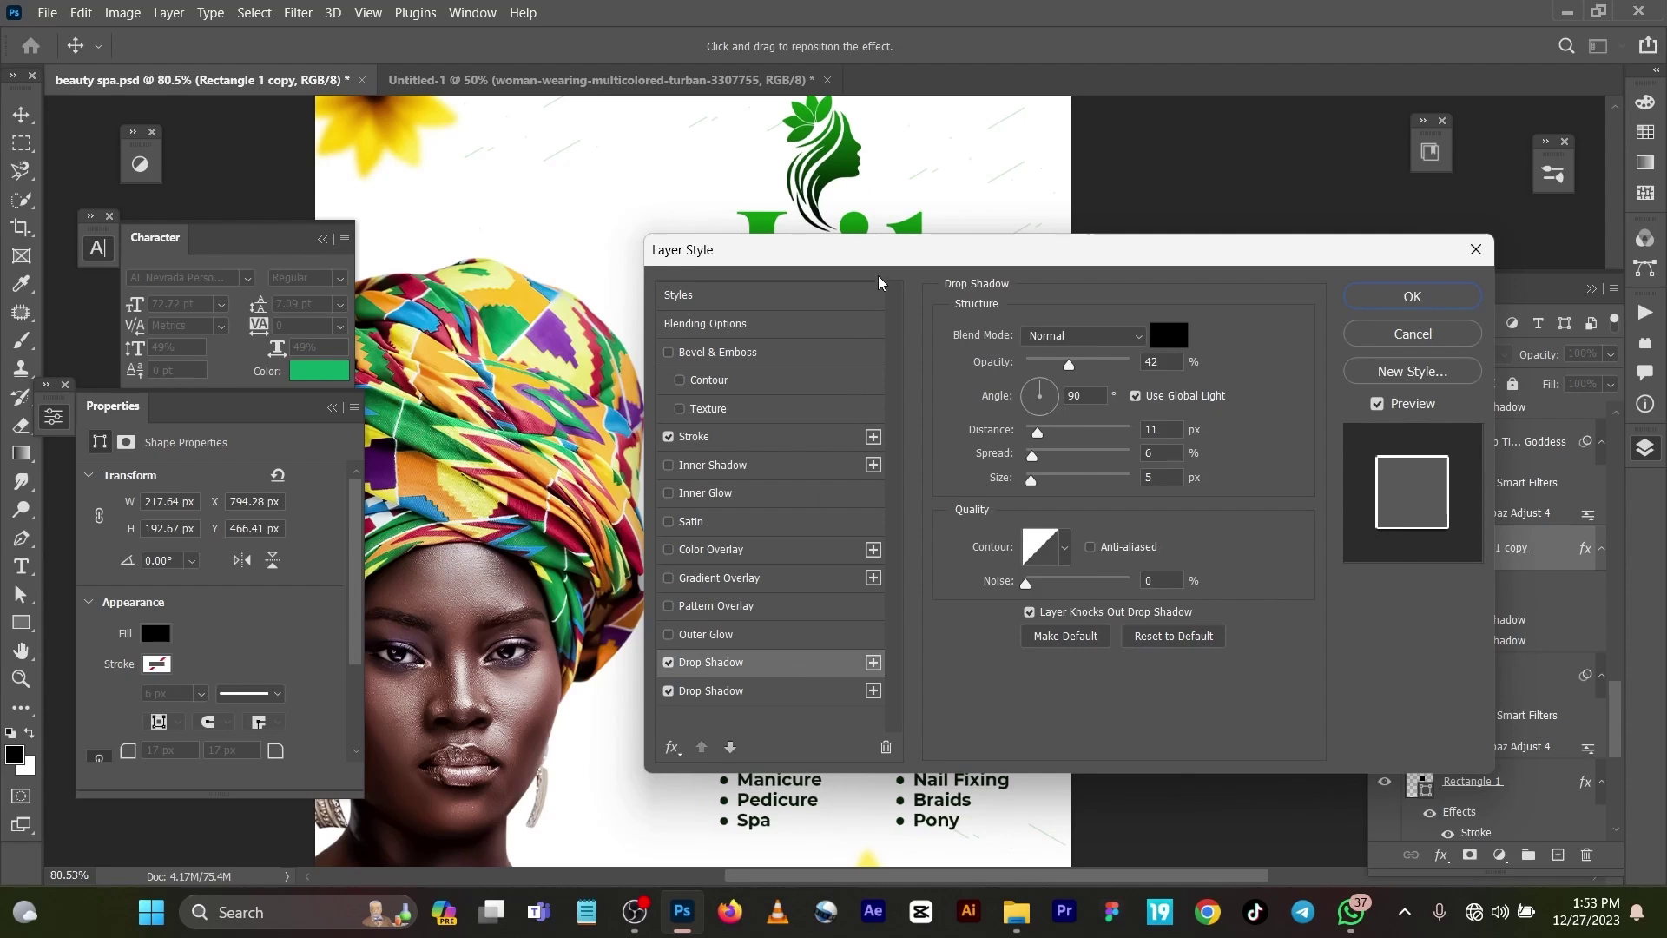
{"action": "left_click_drag", "start_coordinate": [880, 259], "coordinate": [1065, 256]}
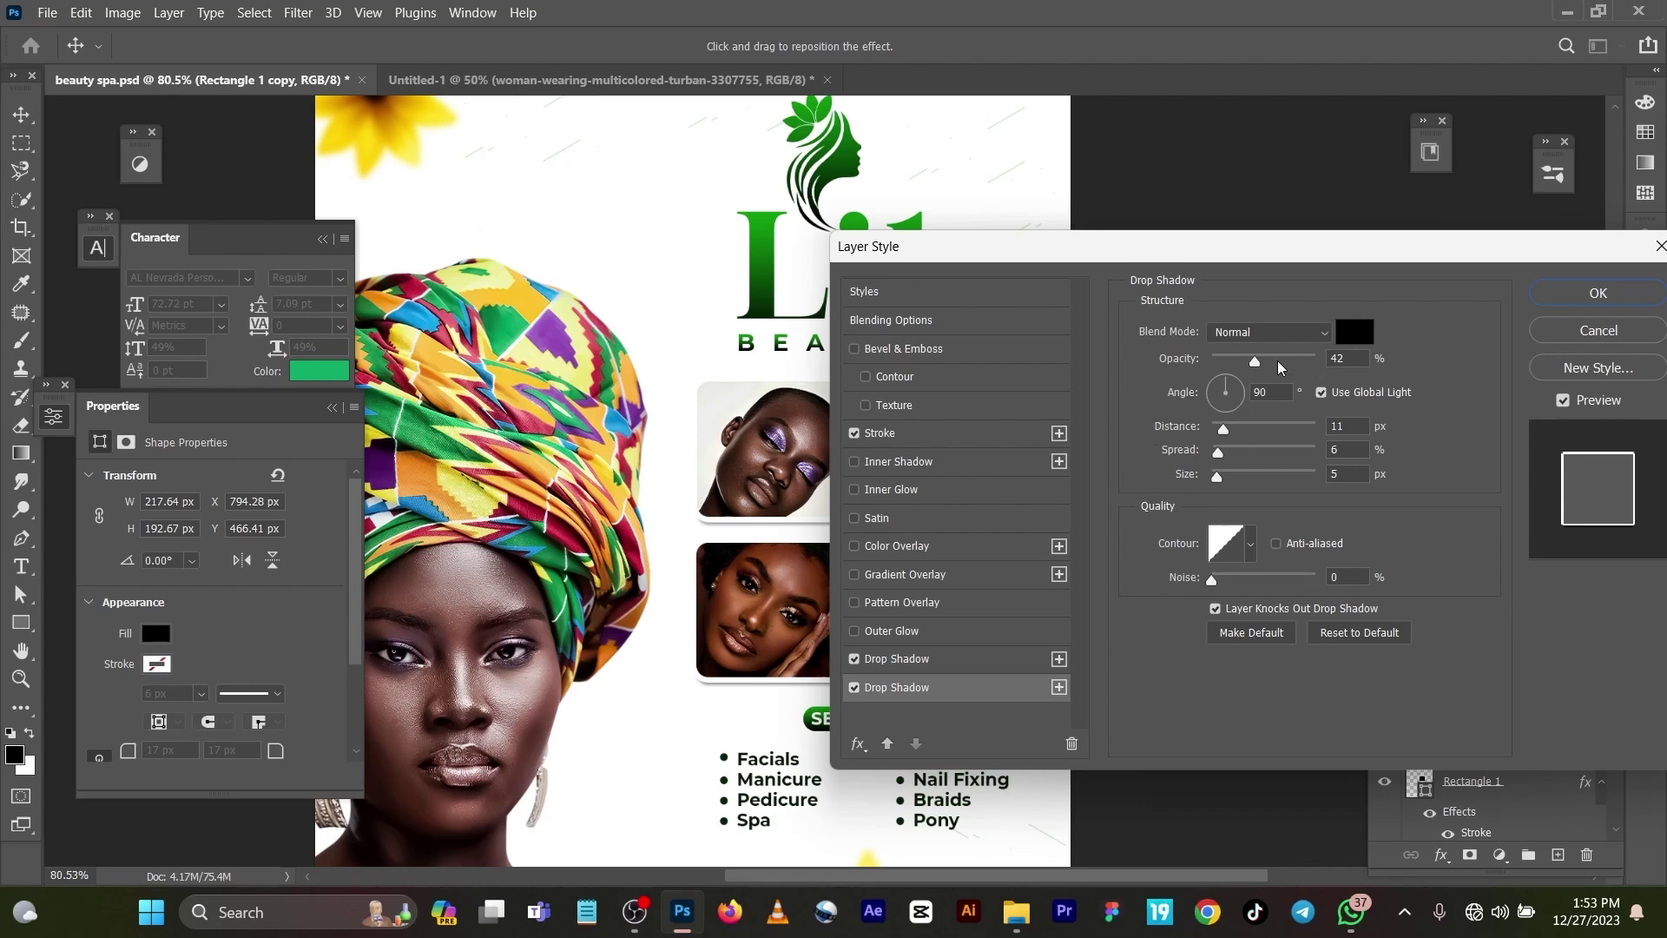
{"action": "left_click", "coordinate": [1567, 295]}
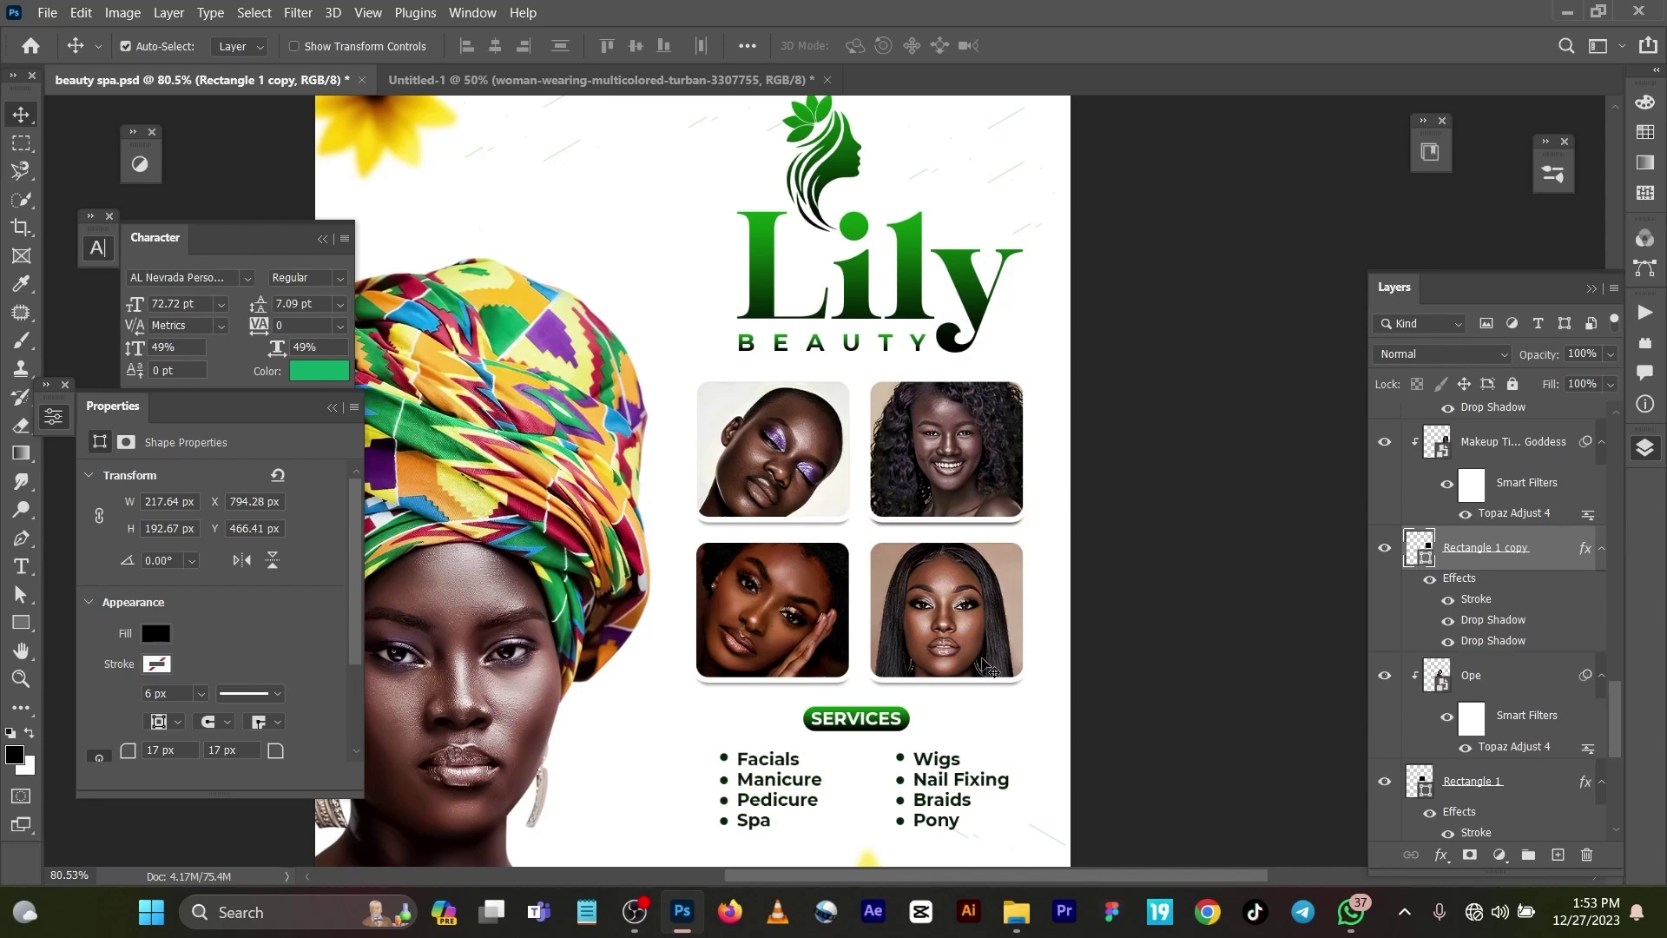
Step: Release the Ope photo from its clipping mask and move it higher
{"action": "left_click", "coordinate": [803, 481]}
{"action": "right_click", "coordinate": [1492, 695]}
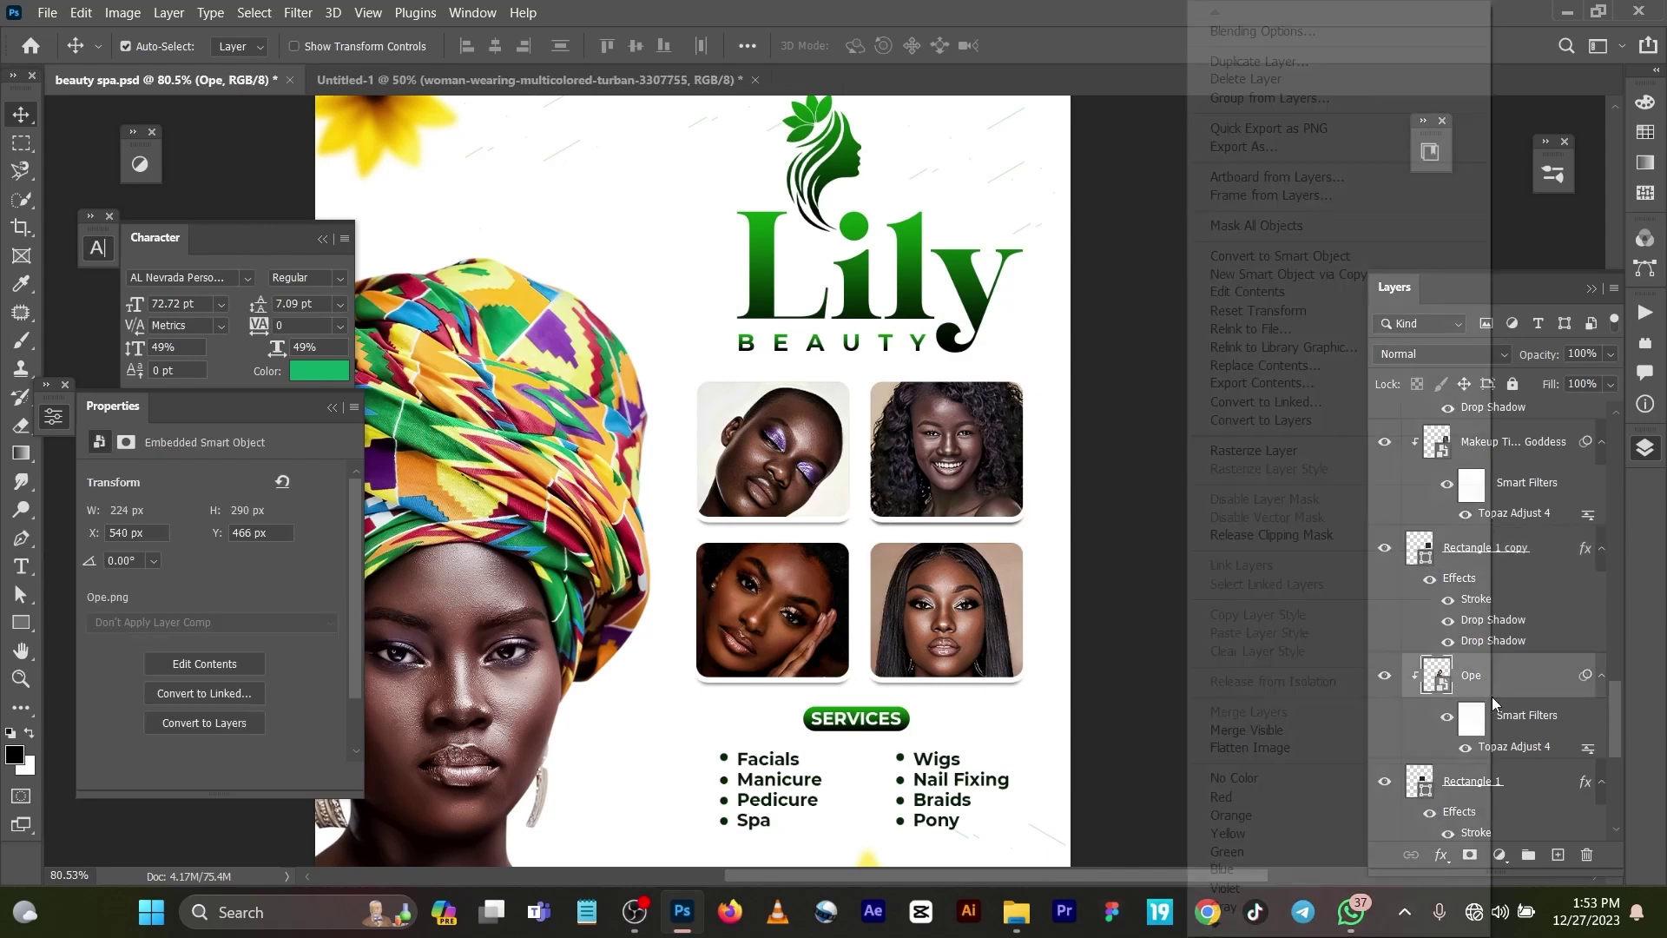
{"action": "left_click", "coordinate": [1341, 535]}
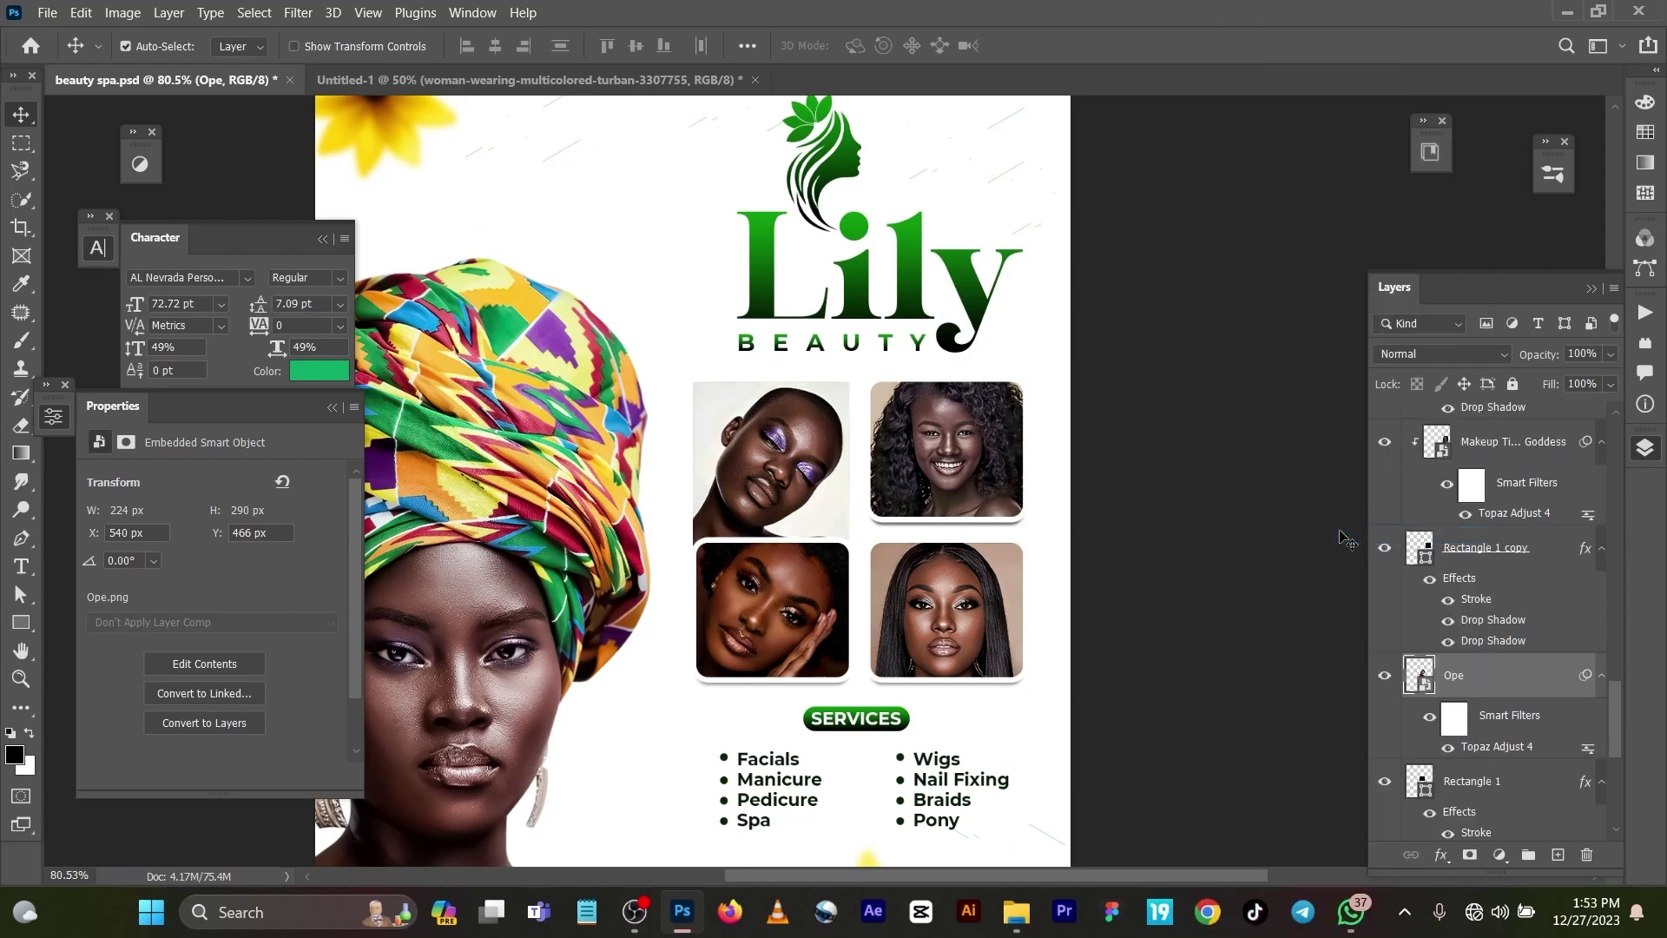
{"action": "left_click_drag", "start_coordinate": [764, 462], "coordinate": [767, 422]}
Step: Clip the Ope photo back into the top-left frame and nudge it to X 539, Y 446 px
{"action": "right_click", "coordinate": [1500, 682]}
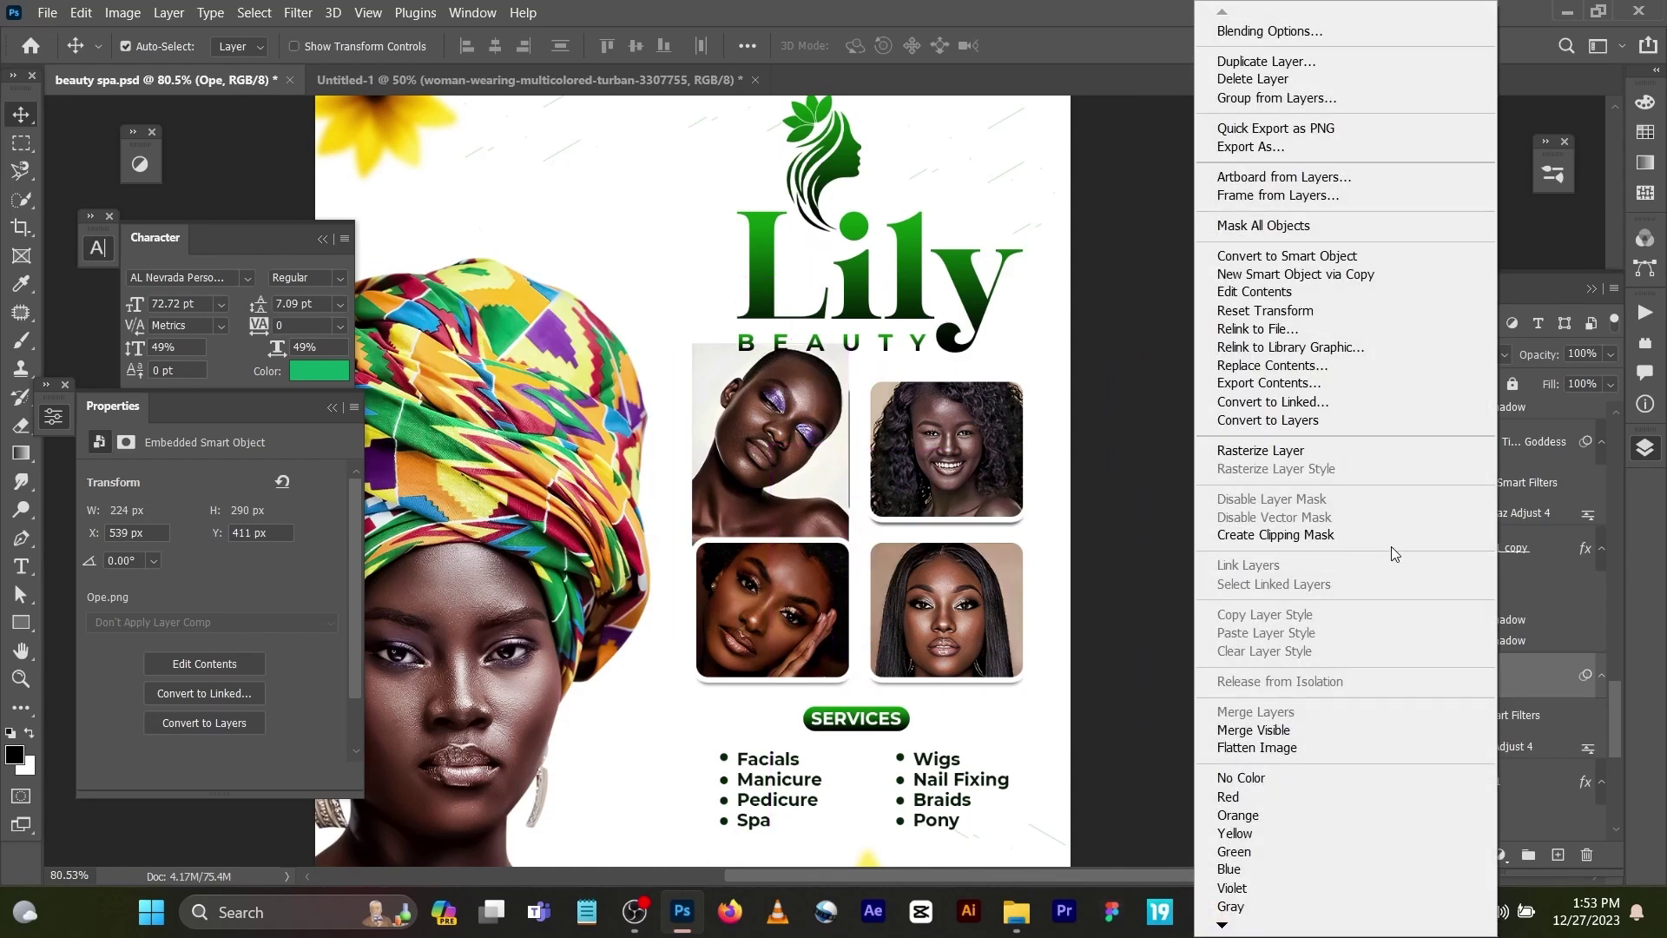
{"action": "left_click", "coordinate": [1359, 536]}
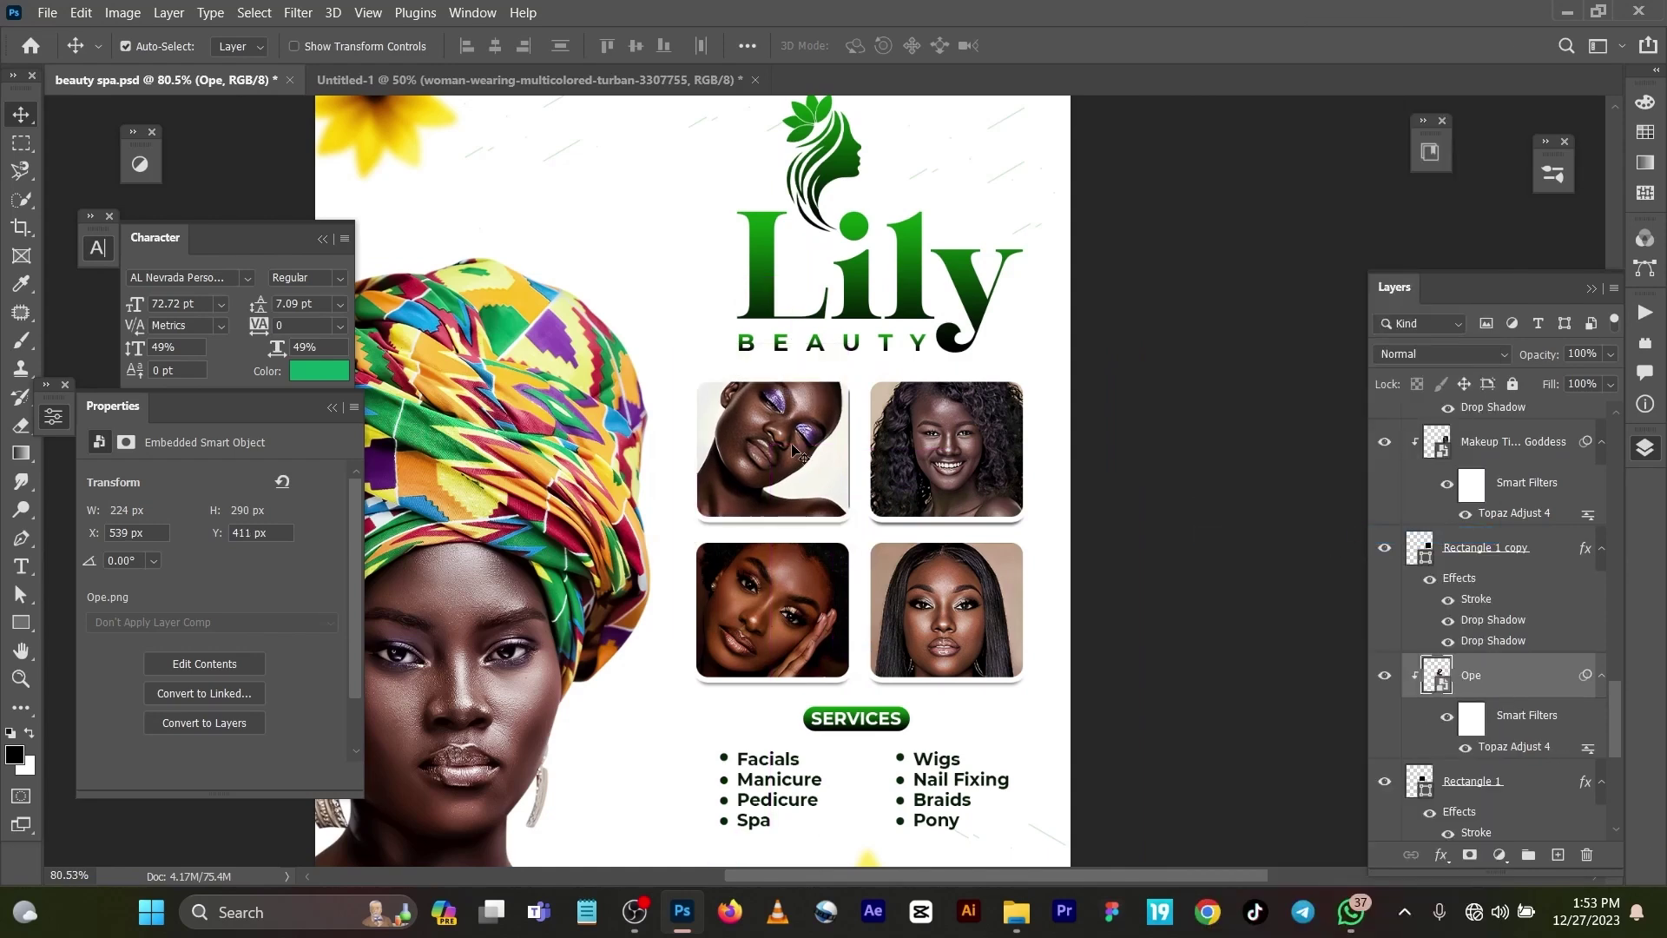
{"action": "left_click_drag", "start_coordinate": [794, 451], "coordinate": [791, 473]}
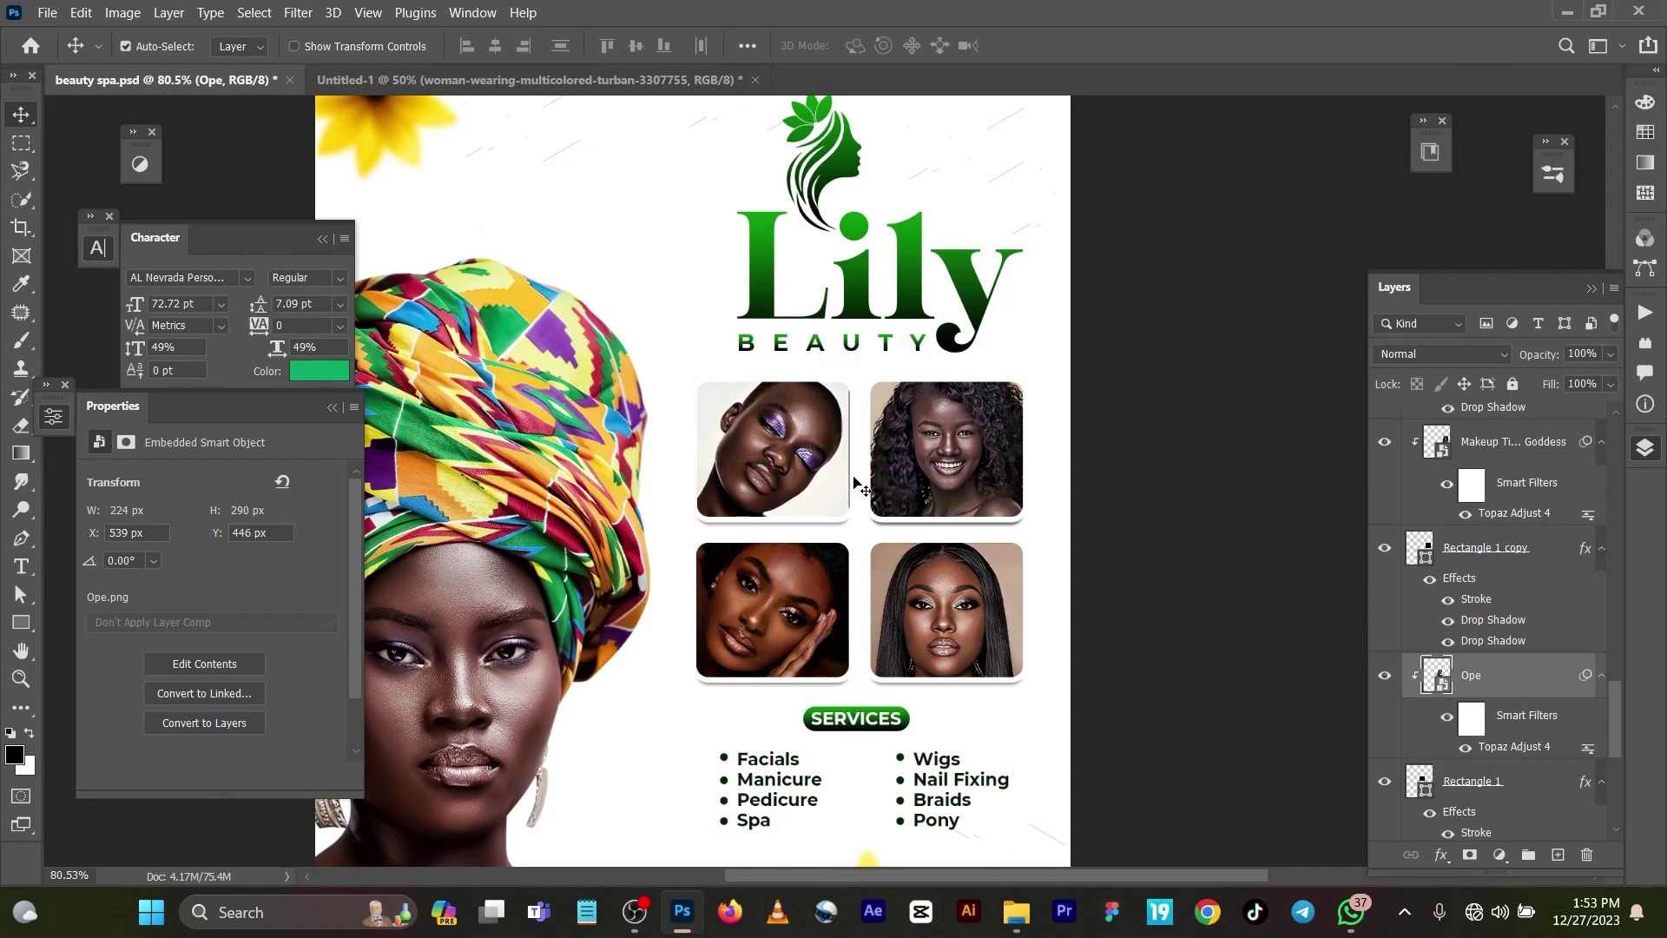
{"action": "scroll", "coordinate": [852, 477], "scroll_direction": "down", "scroll_amount": 2}
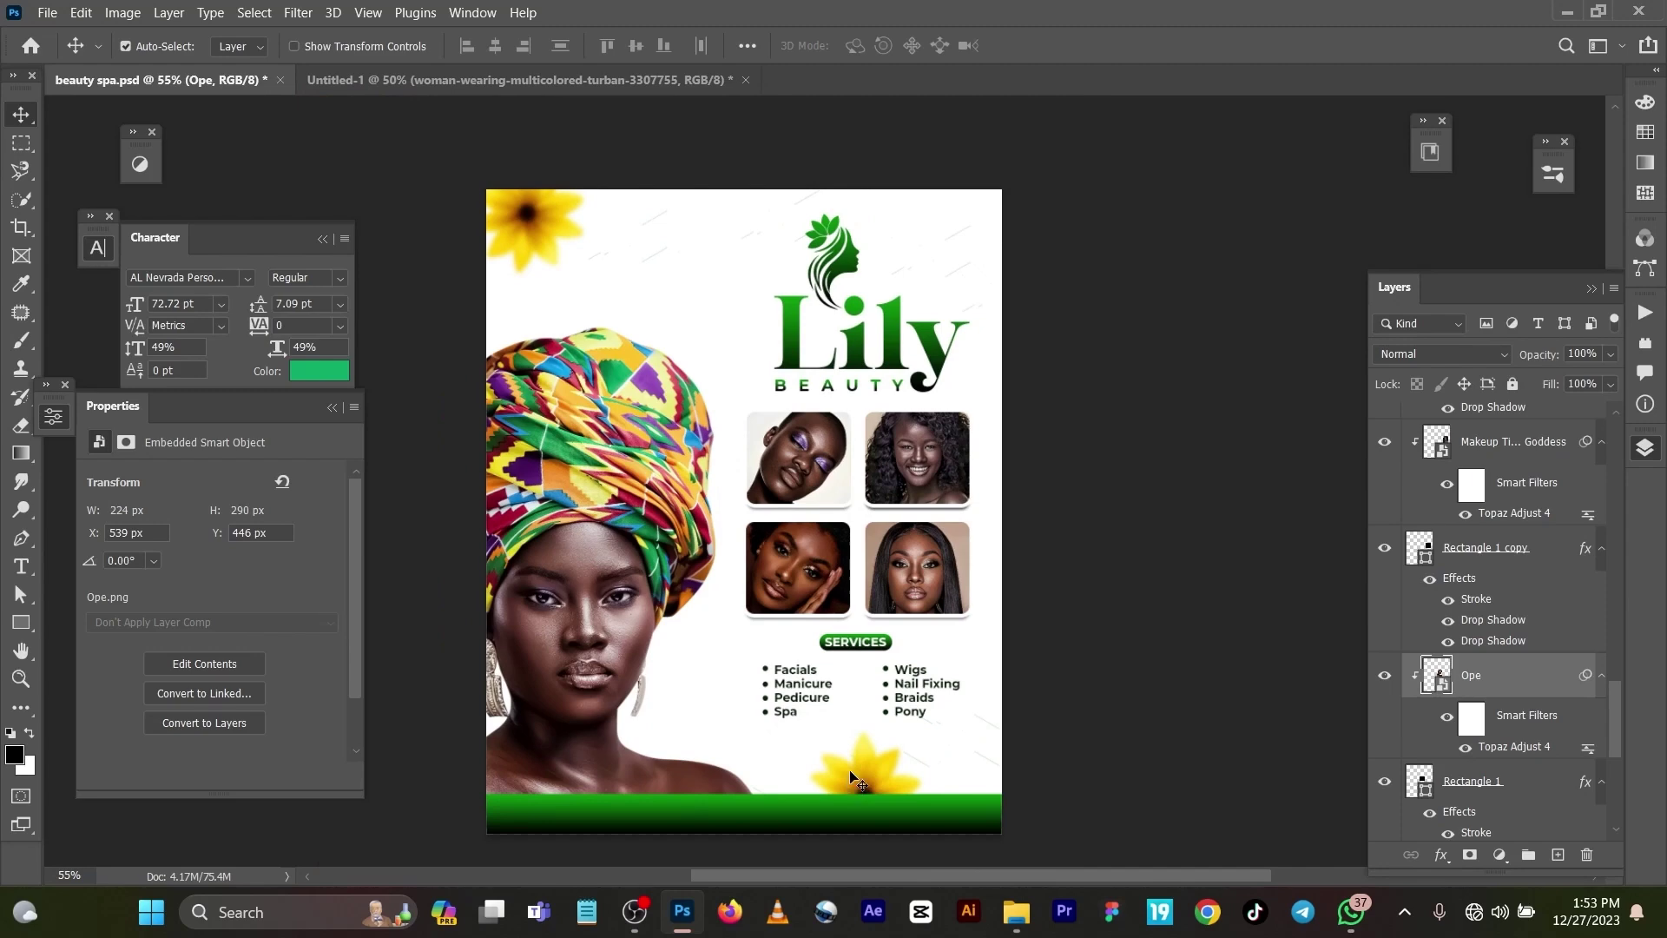
Step: Copy the Lily layer's style and paste it onto the Rectangle 3 SERVICES pill
{"action": "scroll", "coordinate": [873, 659], "scroll_direction": "up", "scroll_amount": 2}
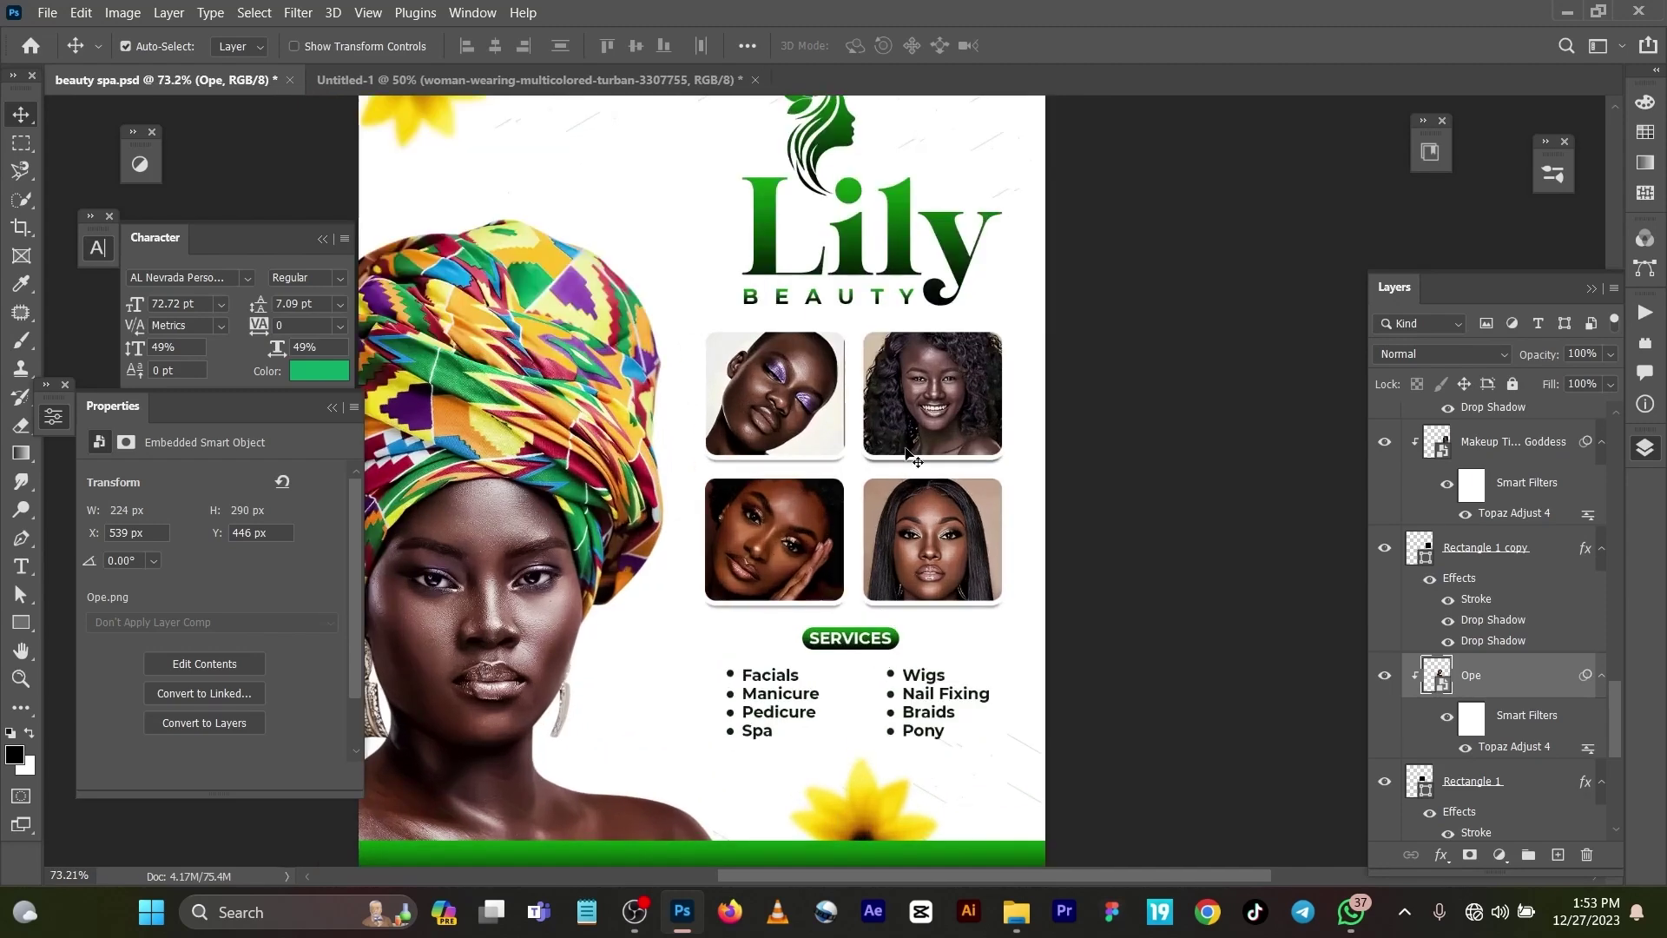
{"action": "left_click", "coordinate": [964, 256]}
{"action": "right_click", "coordinate": [1518, 431]}
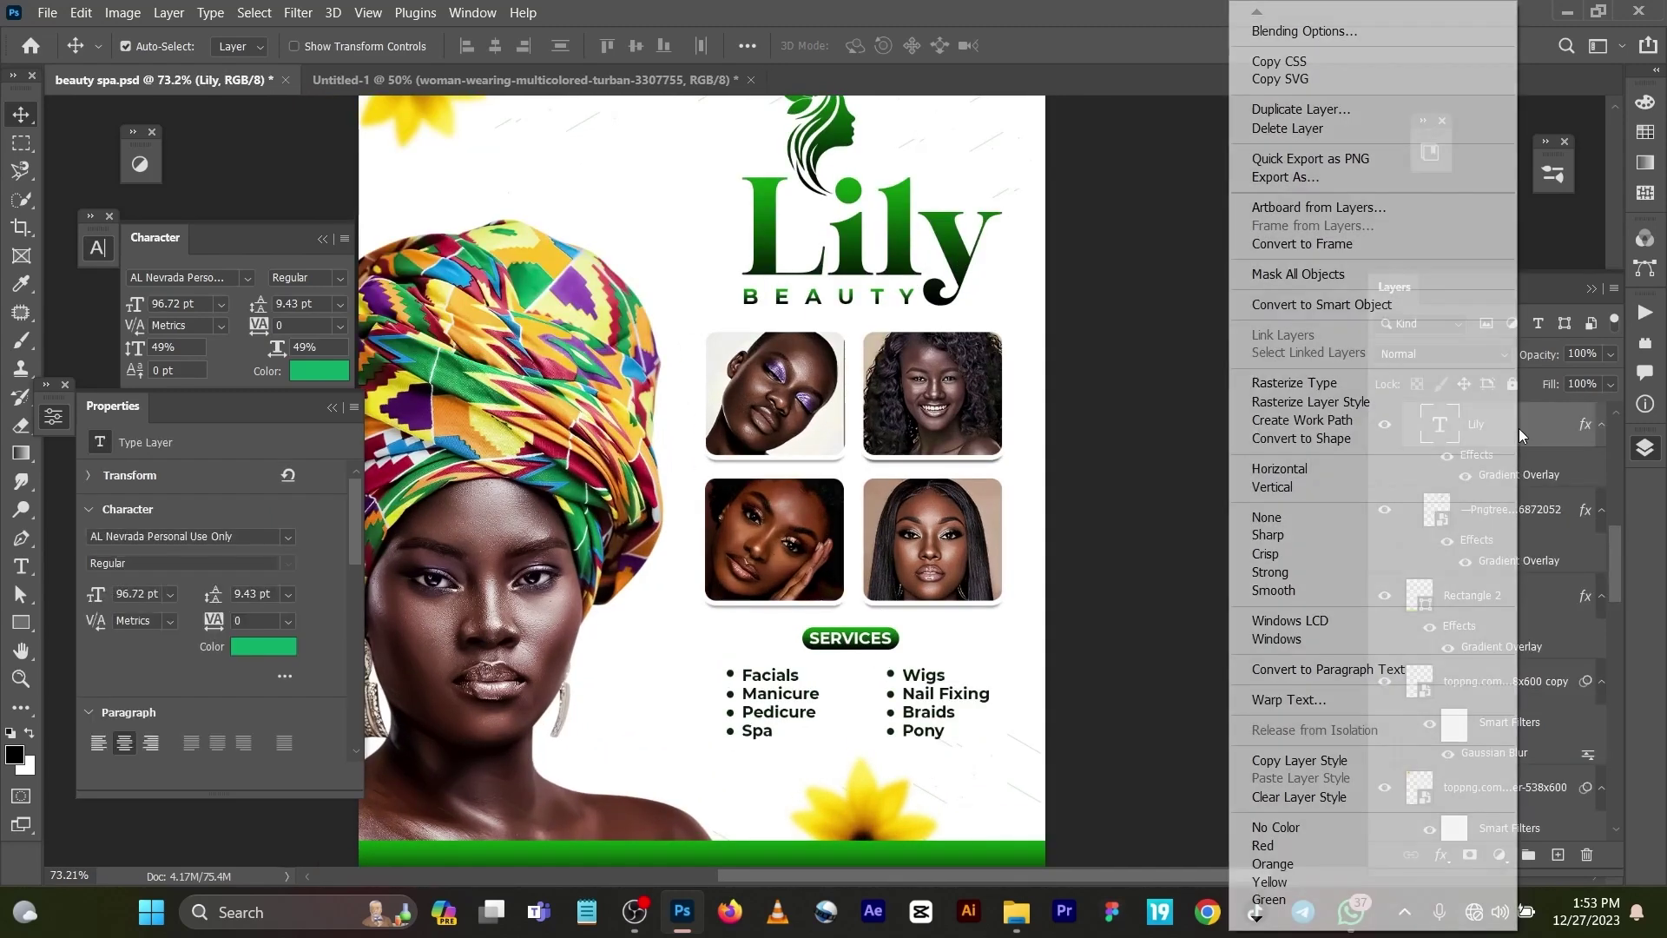
{"action": "left_click", "coordinate": [1337, 761]}
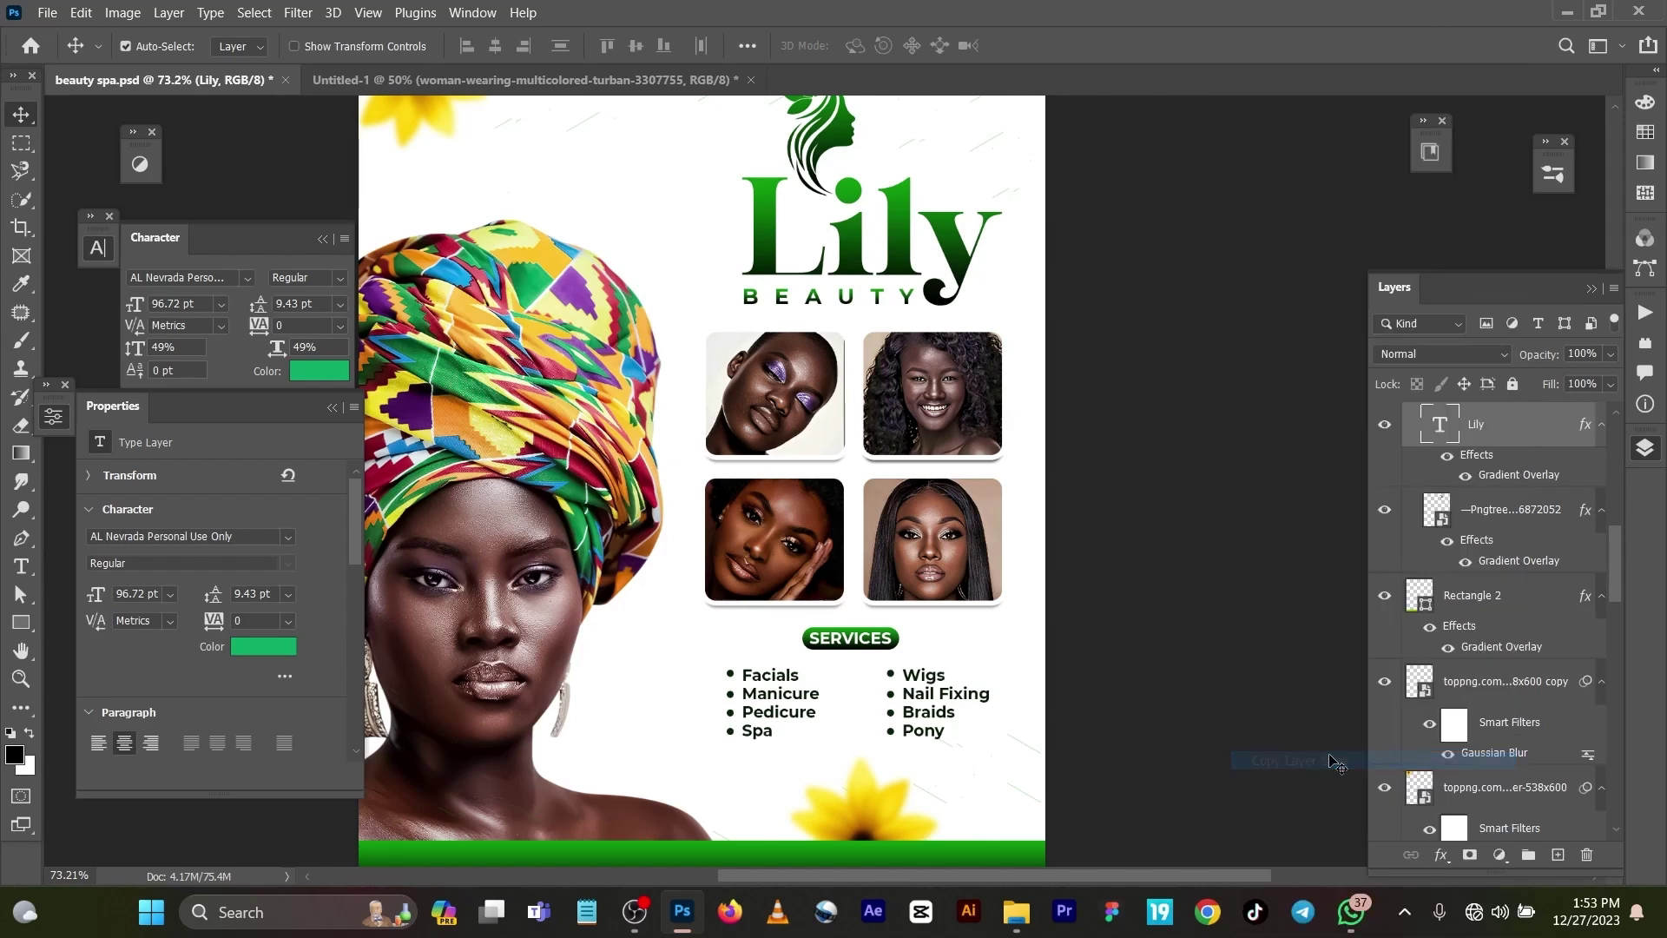
{"action": "left_click", "coordinate": [891, 641]}
{"action": "right_click", "coordinate": [1503, 428]}
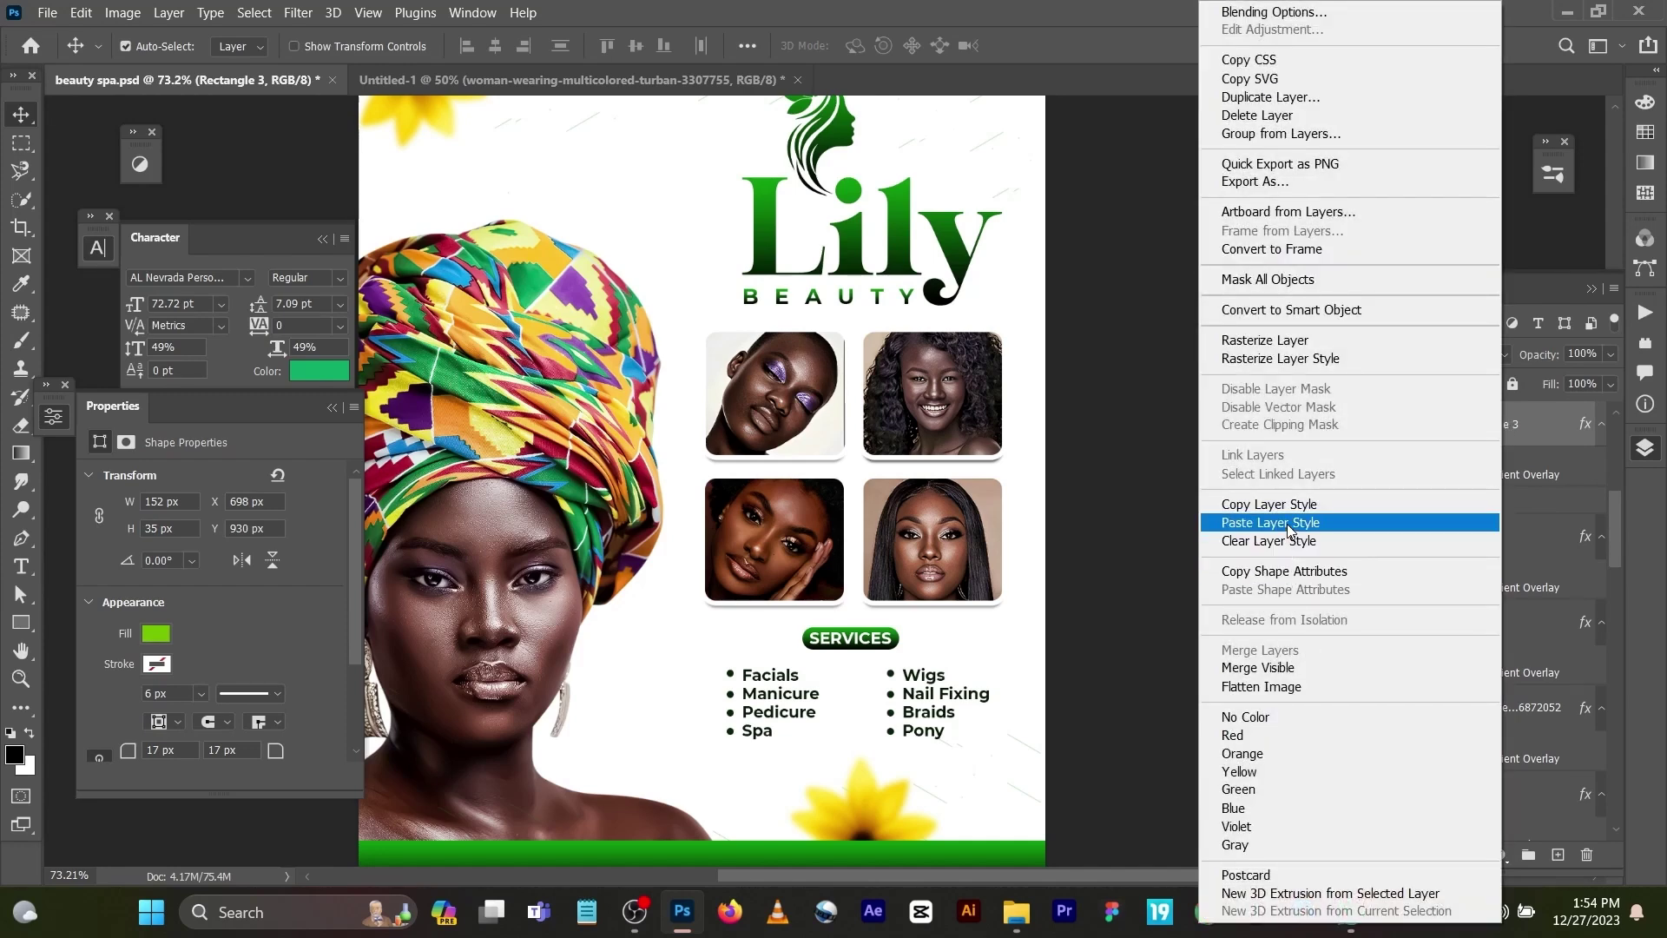
{"action": "left_click", "coordinate": [1287, 523]}
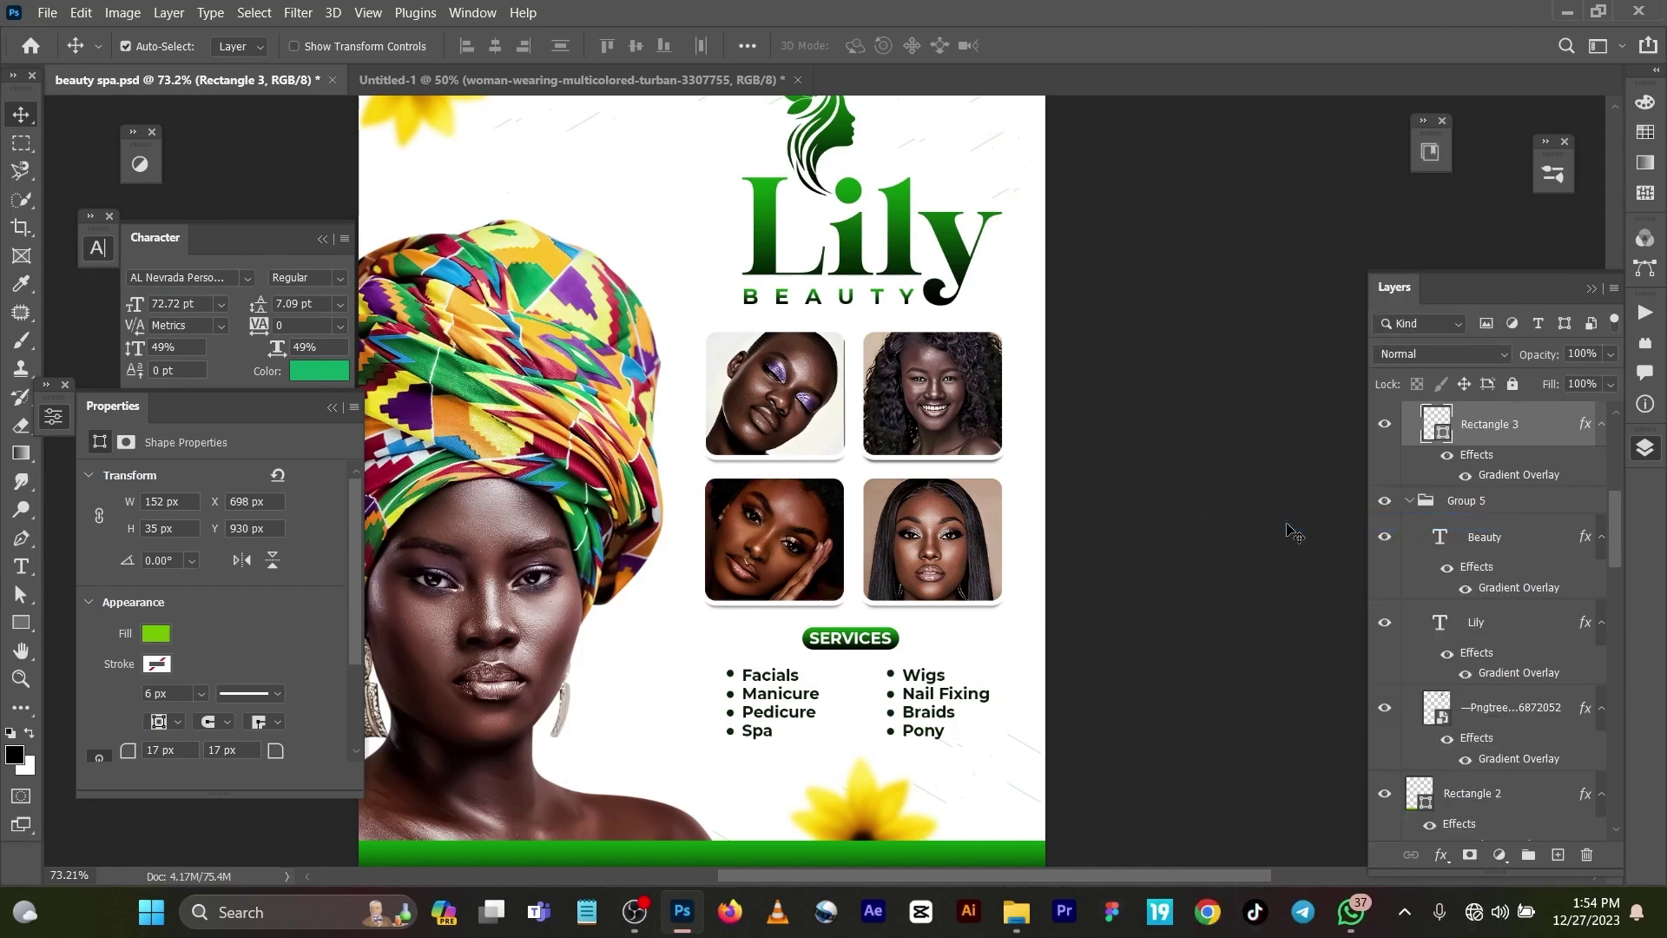
Step: Make Group 4's light-glow layers visible to cast a warm golden tint over the turbaned woman
{"action": "scroll", "coordinate": [815, 601], "scroll_direction": "down", "scroll_amount": 2}
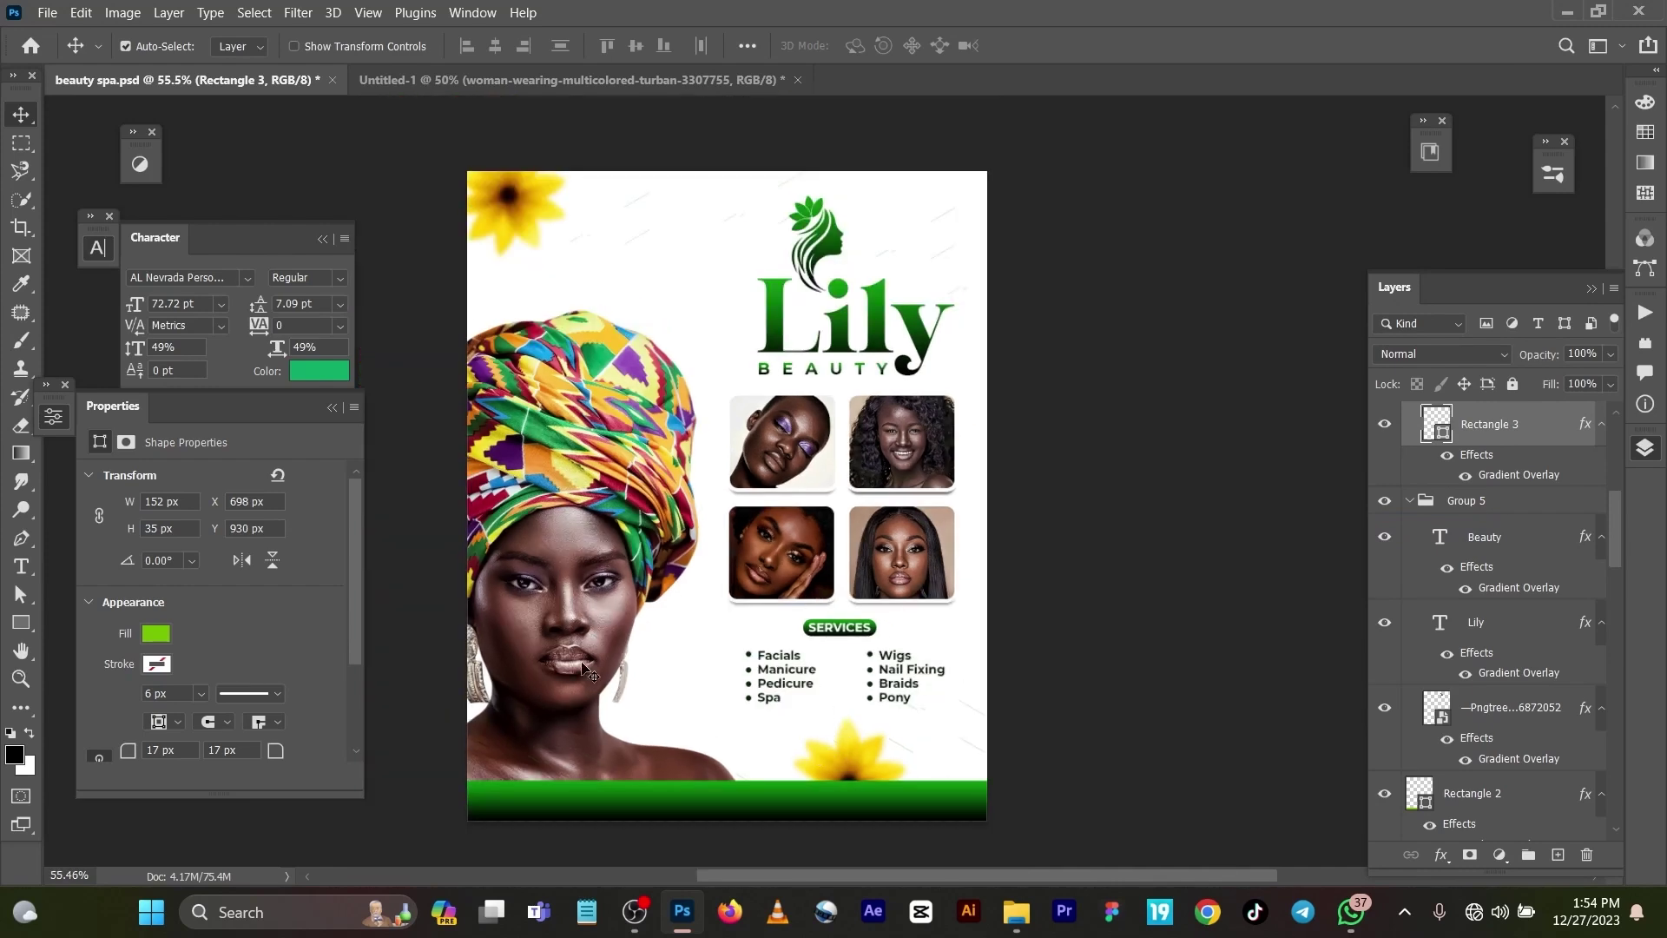
{"action": "scroll", "coordinate": [1468, 520], "scroll_direction": "up", "scroll_amount": 5}
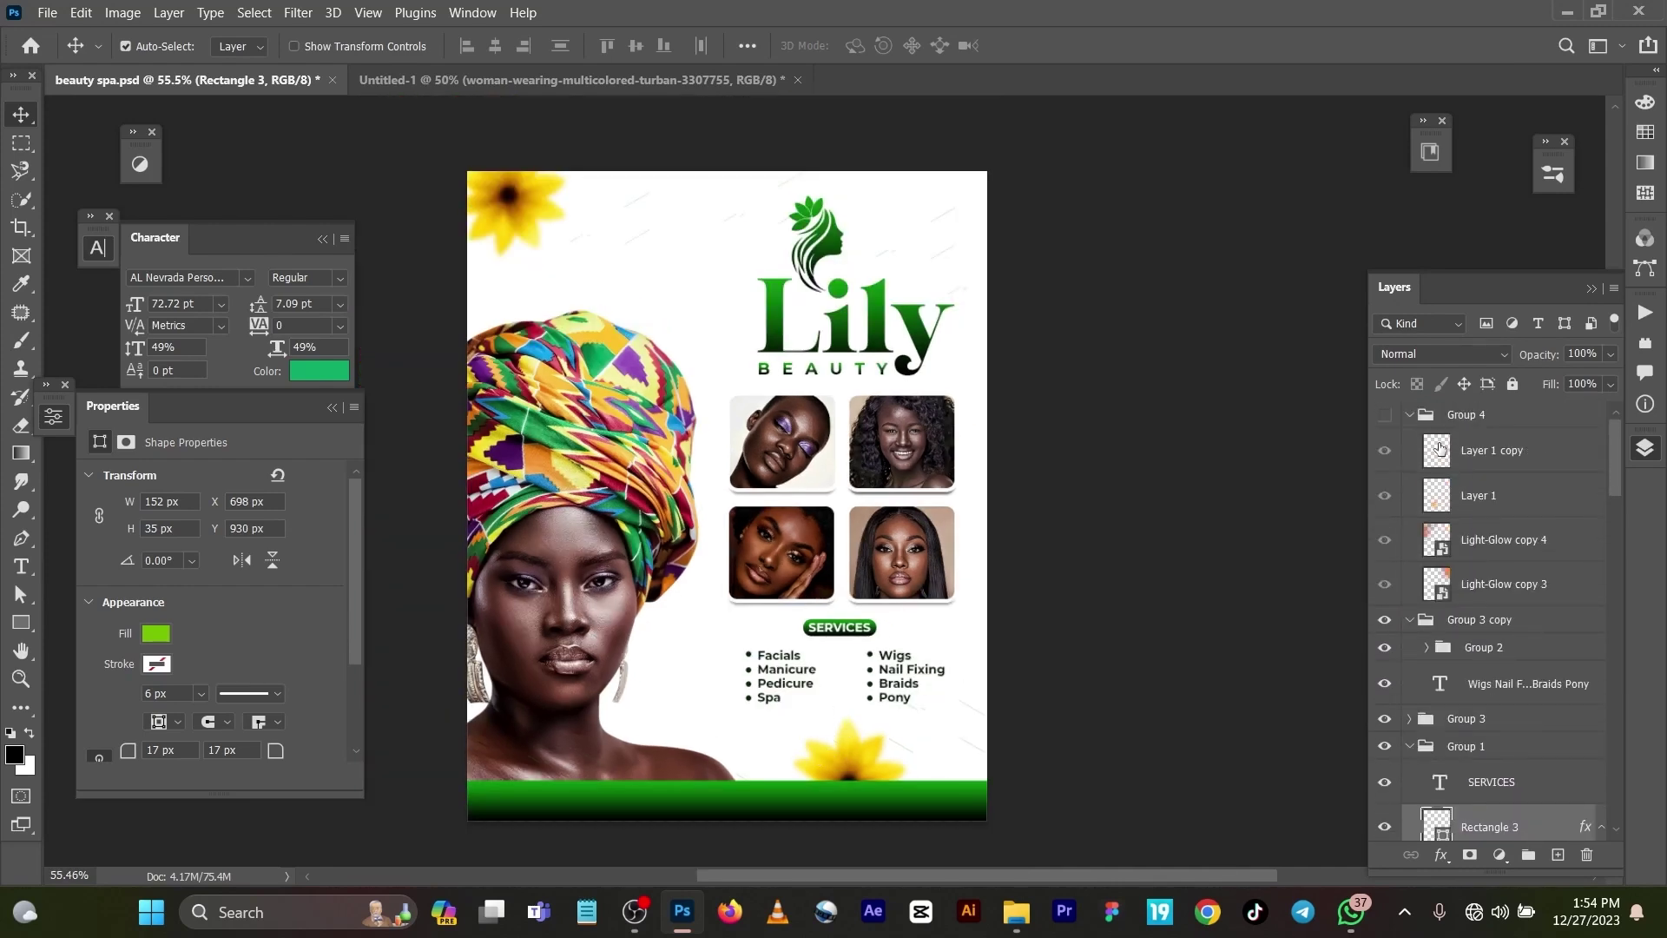
{"action": "left_click", "coordinate": [1385, 415]}
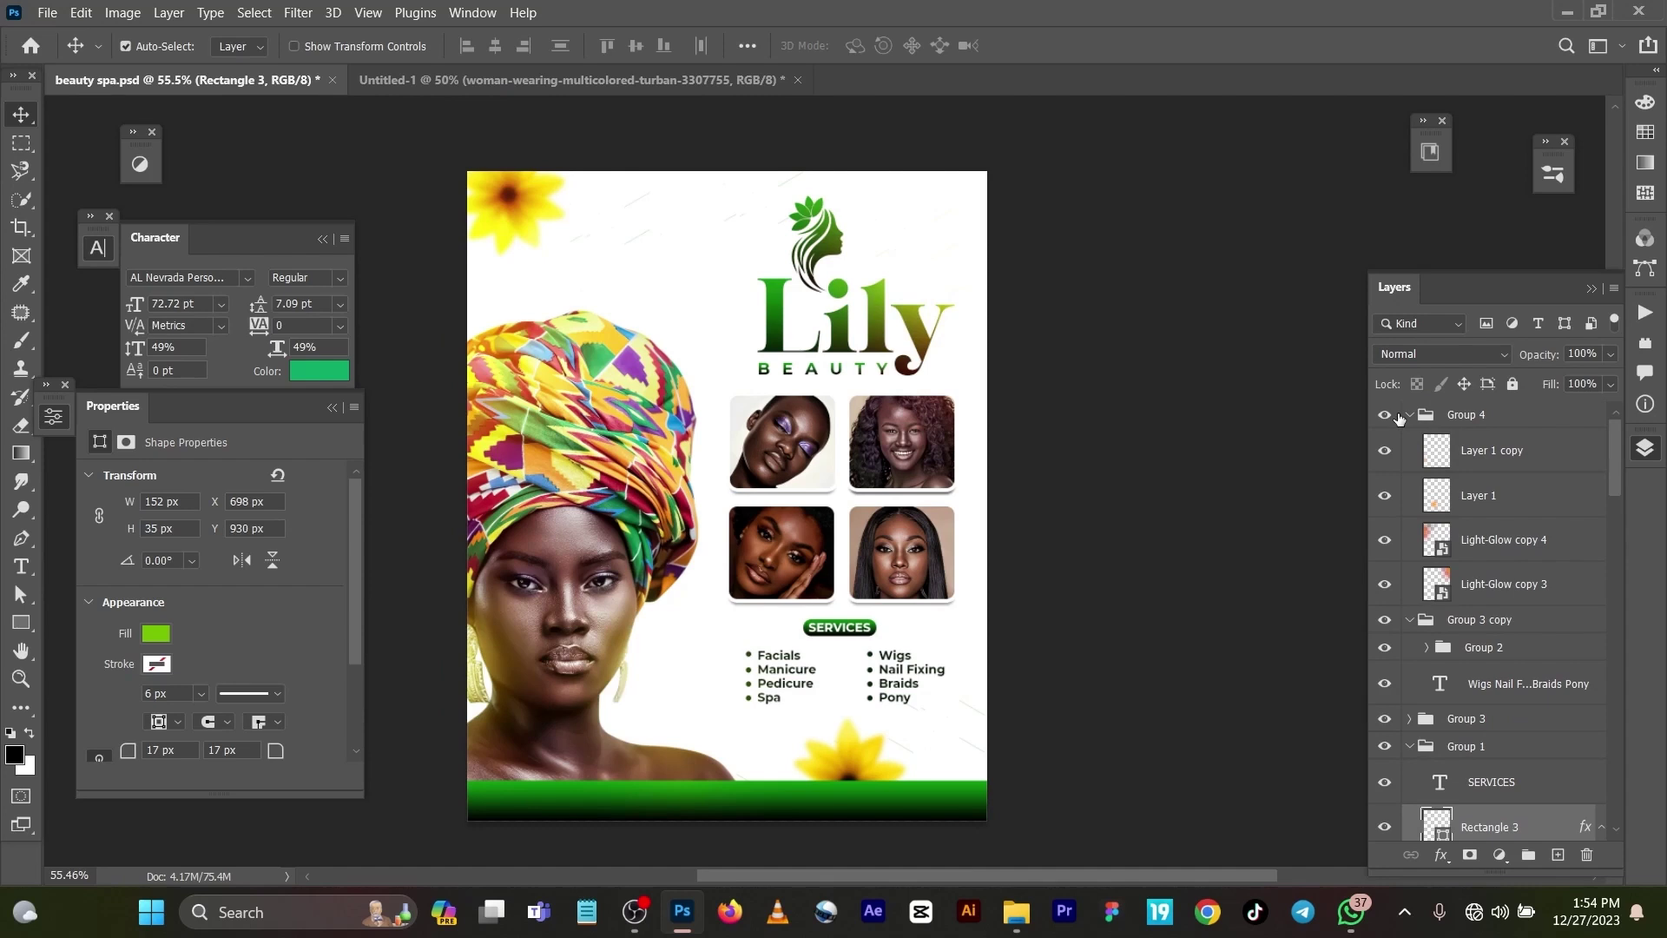